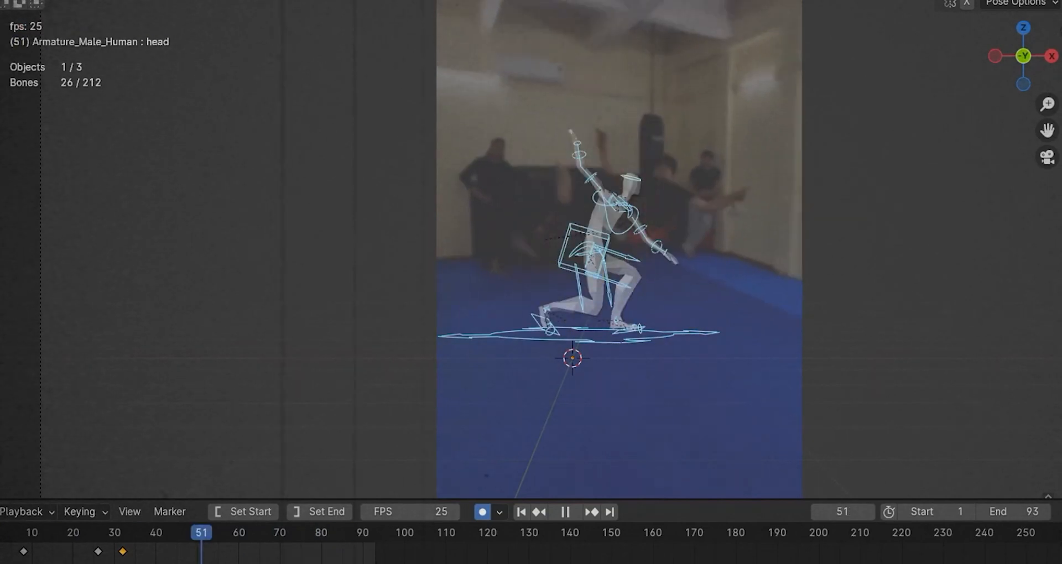
Stop the playback and clear the chest control's rotation at frame 38
{"action": "scroll", "coordinate": [553, 249], "scroll_direction": "up", "scroll_amount": 4}
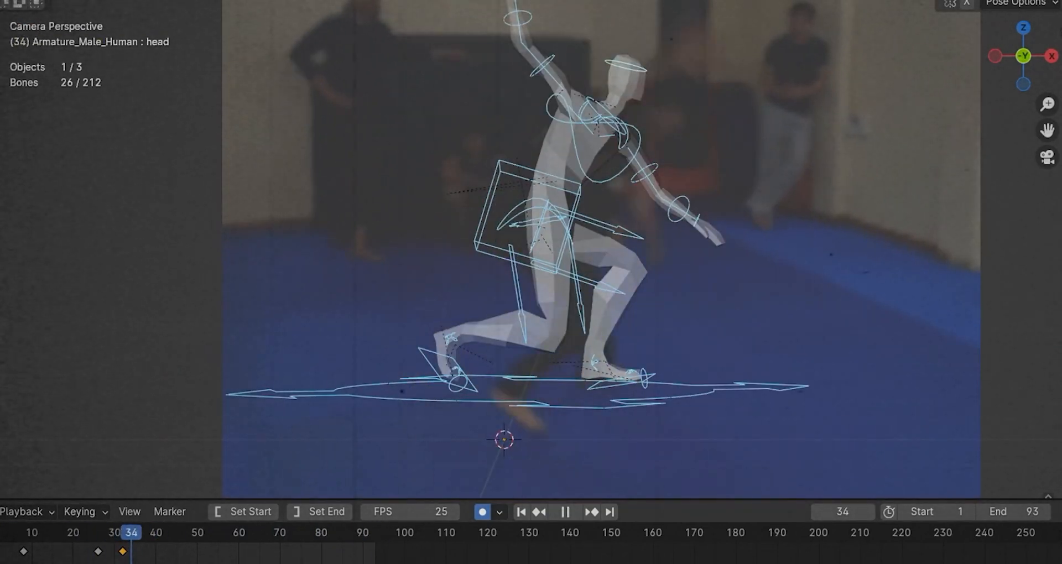
{"action": "key", "text": "space"}
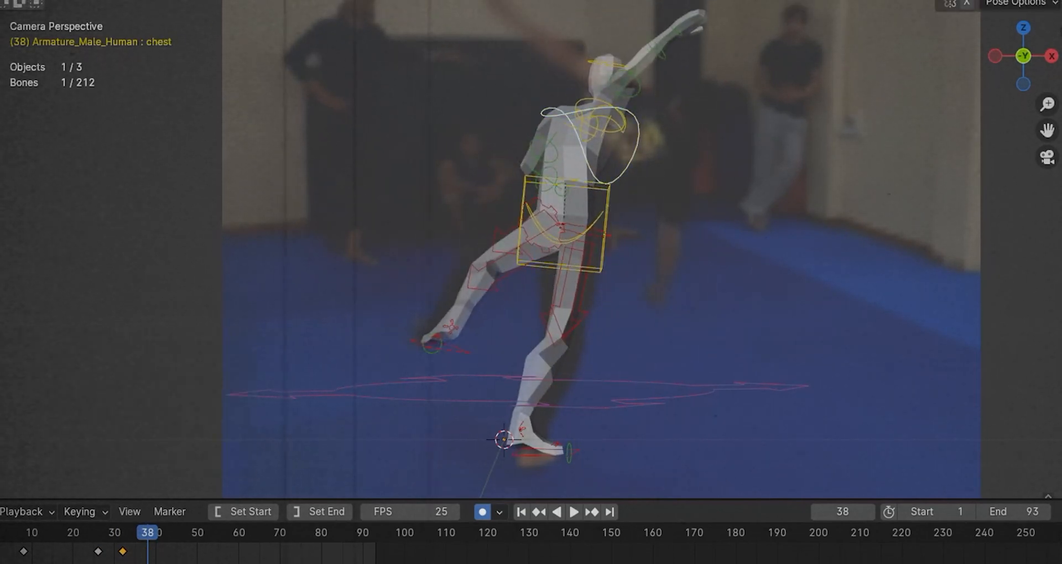
{"action": "key", "text": "alt+r"}
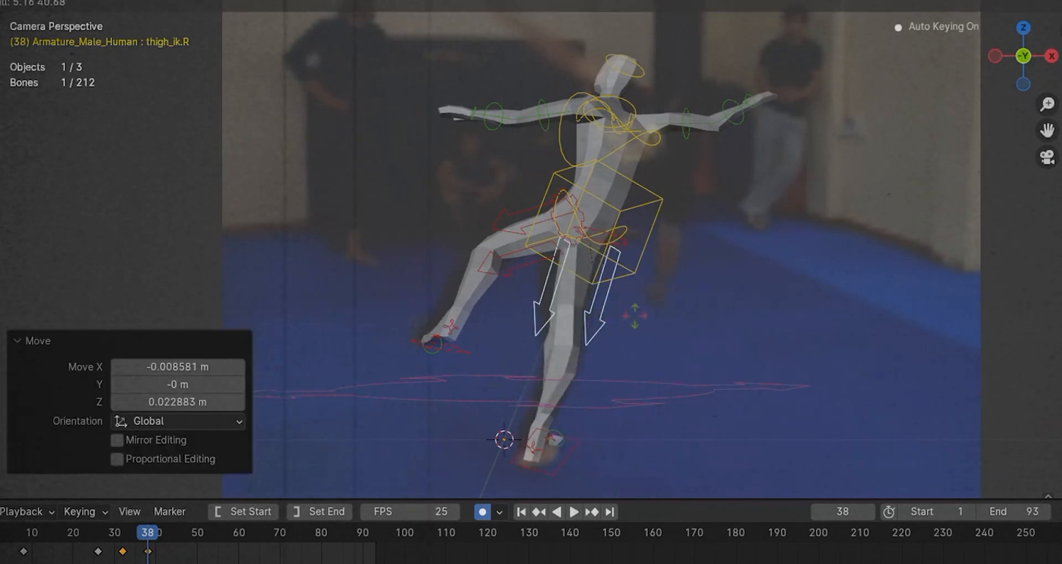
Switch to the quad view and rotate the right thigh IK control as seen from above
{"action": "key", "text": "ctrl+alt+q"}
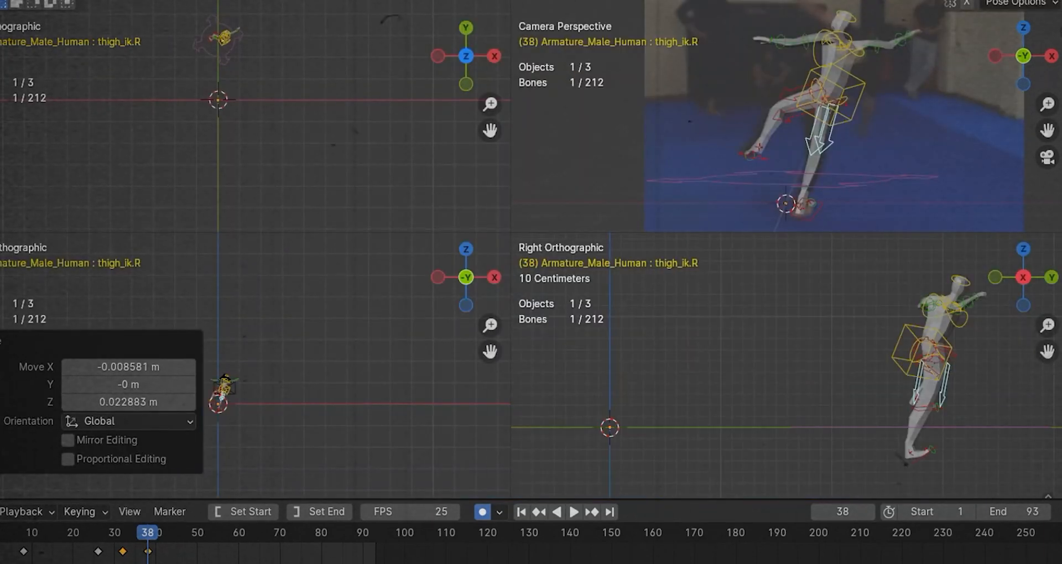
{"action": "left_click", "coordinate": [4, 341]}
{"action": "middle_click_drag", "start_coordinate": [222, 396], "coordinate": [354, 348], "text": "shift"}
{"action": "scroll", "coordinate": [354, 348], "scroll_direction": "up", "scroll_amount": 2}
{"action": "middle_click_drag", "start_coordinate": [224, 37], "coordinate": [317, 113], "text": "shift"}
{"action": "scroll", "coordinate": [317, 114], "scroll_direction": "up", "scroll_amount": 11}
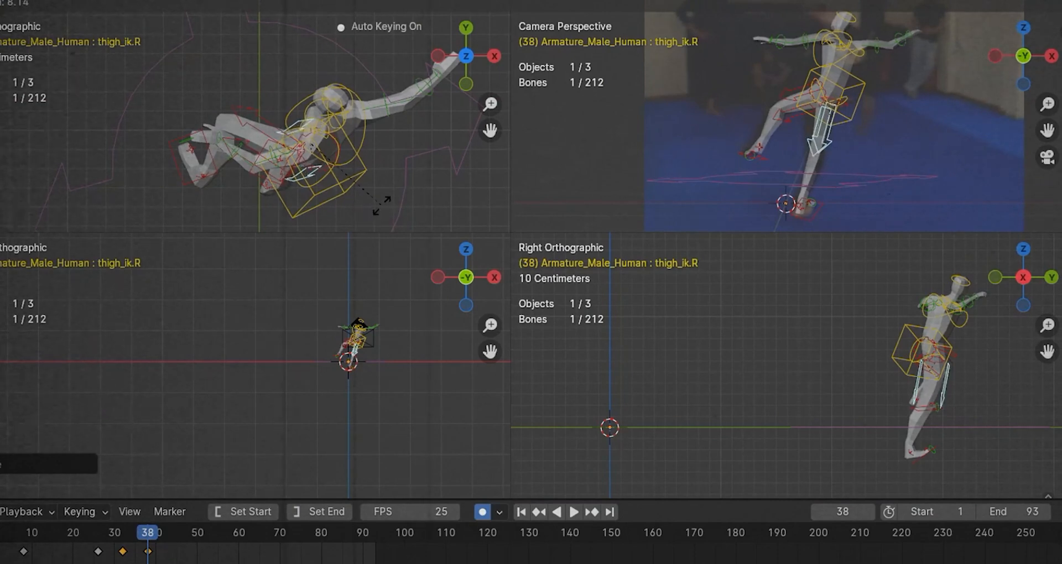
{"action": "left_click", "coordinate": [382, 205]}
Rotate and reposition the leg pose in the side view so the standing right knee bends
{"action": "scroll", "coordinate": [938, 385], "scroll_direction": "up", "scroll_amount": 2}
{"action": "key", "text": "r"}
{"action": "left_click", "coordinate": [962, 382]}
{"action": "key", "text": "g"}
{"action": "left_click", "coordinate": [949, 354]}
{"action": "key", "text": "g"}
{"action": "left_click", "coordinate": [950, 366]}
Rotate and move the left foot IK control to match the raised foot in the reference at frame 38
{"action": "scroll", "coordinate": [818, 111], "scroll_direction": "up", "scroll_amount": 3}
{"action": "left_click", "coordinate": [728, 180]}
{"action": "key", "text": "r"}
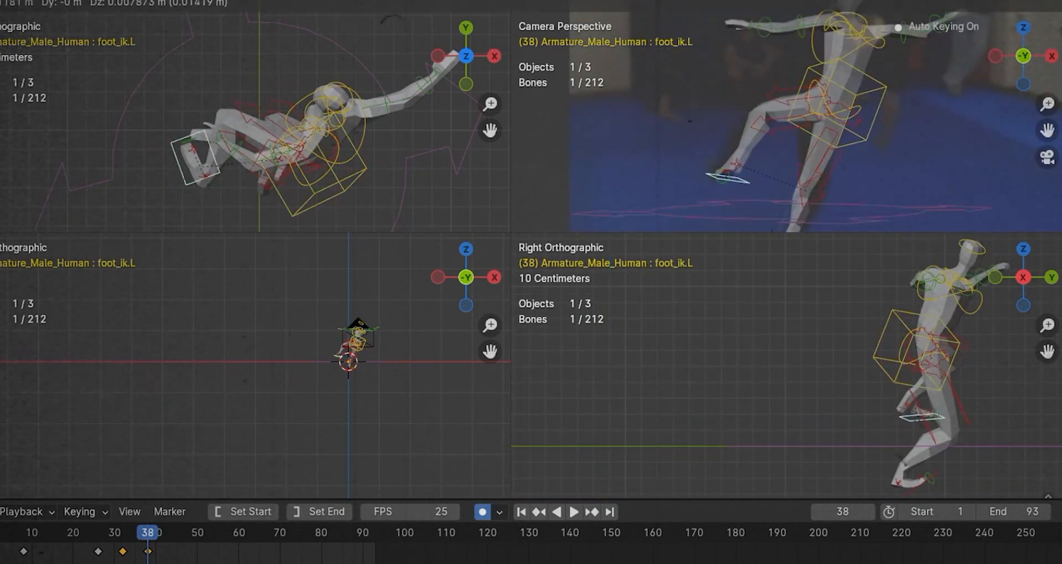
{"action": "left_click", "coordinate": [733, 194]}
Rotate the right arm controls down beside the body and refine the right upper arm
{"action": "left_click_drag", "start_coordinate": [852, 47], "coordinate": [909, 91]}
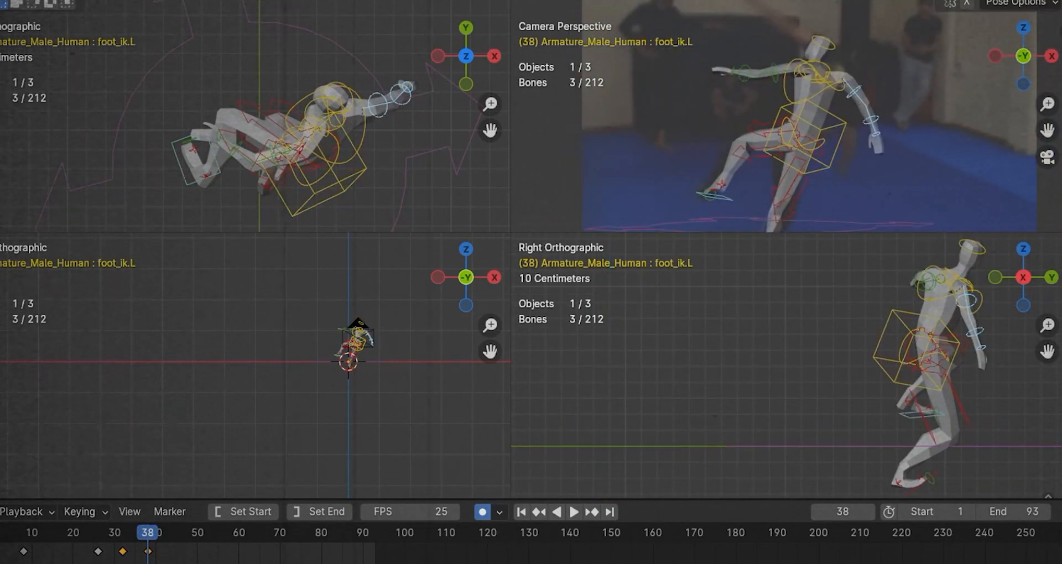
{"action": "key", "text": "r"}
{"action": "key", "text": "r"}
{"action": "left_click", "coordinate": [941, 71]}
{"action": "left_click", "coordinate": [849, 96]}
{"action": "key", "text": "r"}
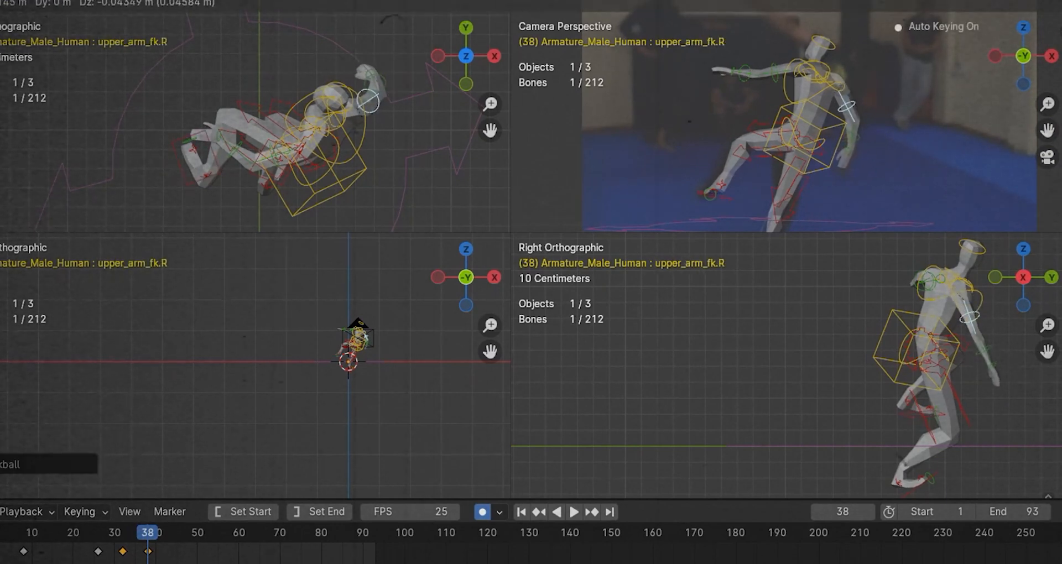
Rotate the left arm to follow the reference at frame 38
{"action": "scroll", "coordinate": [807, 116], "scroll_direction": "down", "scroll_amount": 2}
{"action": "key", "text": "r"}
{"action": "left_click", "coordinate": [774, 72]}
Rotate the right shoulder control to adjust how the lowered right arm hangs
{"action": "scroll", "coordinate": [807, 111], "scroll_direction": "up", "scroll_amount": 5}
{"action": "left_click", "coordinate": [818, 66]}
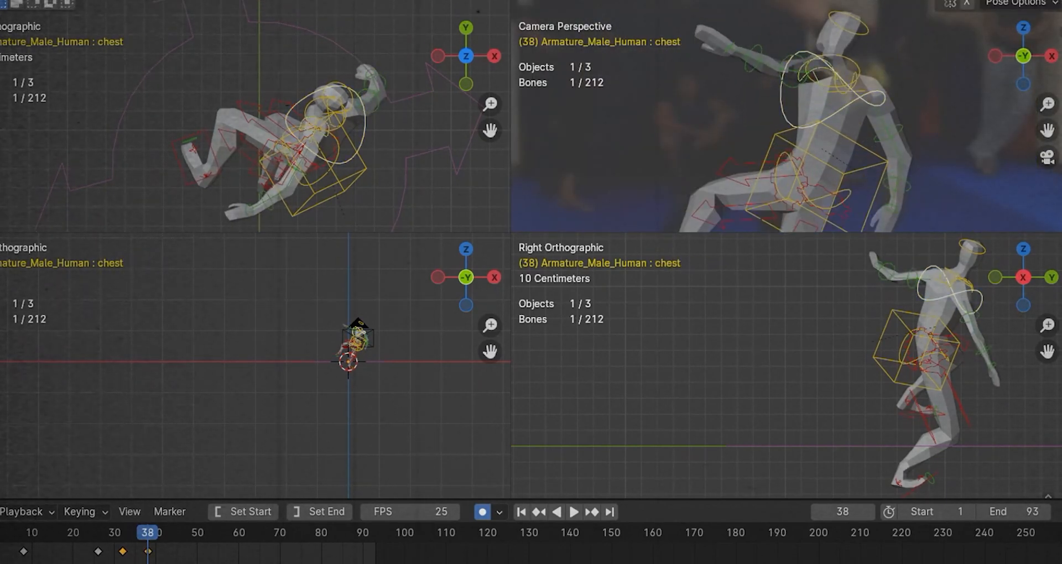
{"action": "left_click", "coordinate": [856, 84]}
{"action": "scroll", "coordinate": [888, 120], "scroll_direction": "down", "scroll_amount": 2}
{"action": "key", "text": "r"}
{"action": "left_click", "coordinate": [918, 111]}
Raise the left shoulder and arm, and select the neck and head controls
{"action": "left_click", "coordinate": [838, 83]}
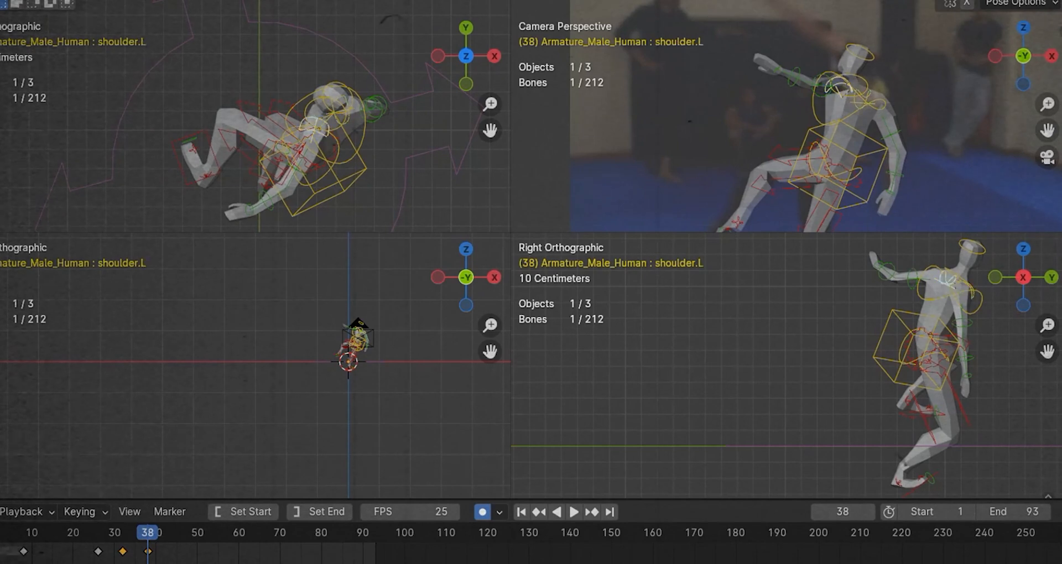
{"action": "left_click", "coordinate": [797, 71], "text": "shift"}
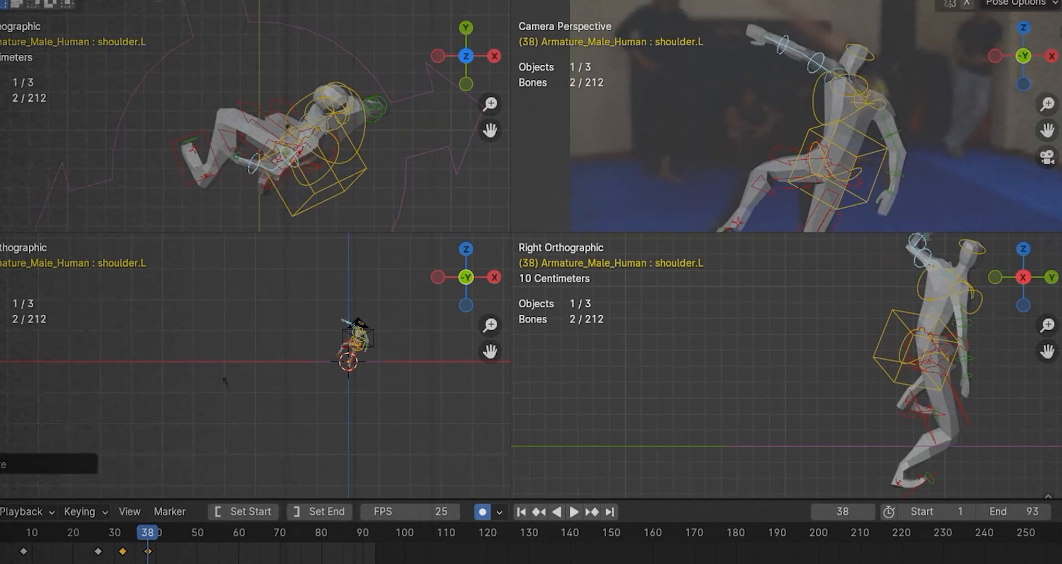
{"action": "scroll", "coordinate": [797, 110], "scroll_direction": "down", "scroll_amount": 1}
{"action": "left_click", "coordinate": [843, 83], "text": "shift"}
{"action": "scroll", "coordinate": [843, 110], "scroll_direction": "up", "scroll_amount": 1}
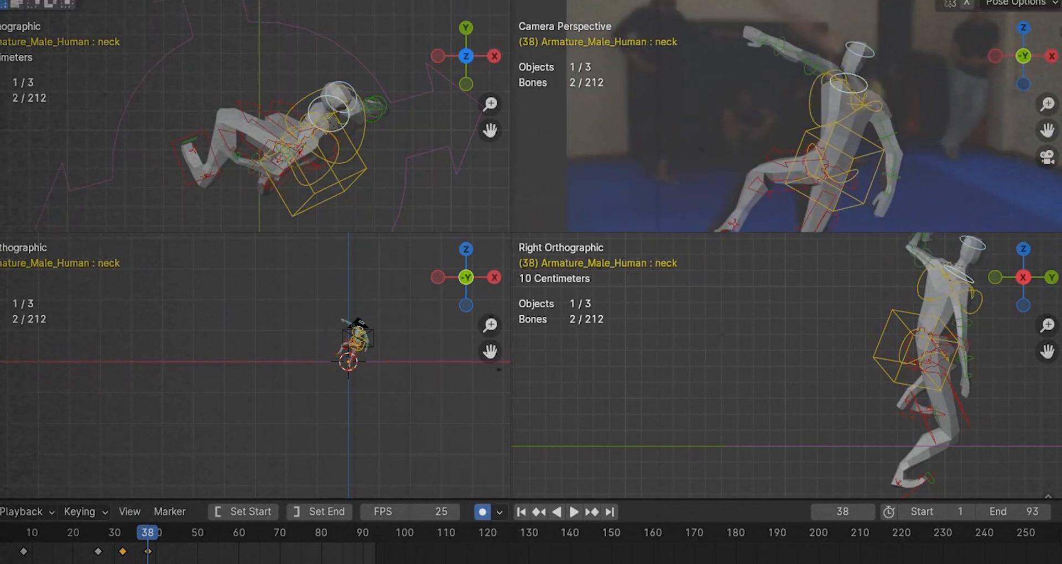
Play back the animation in the full camera view to compare the poses with the reference
{"action": "key", "text": "ctrl+space"}
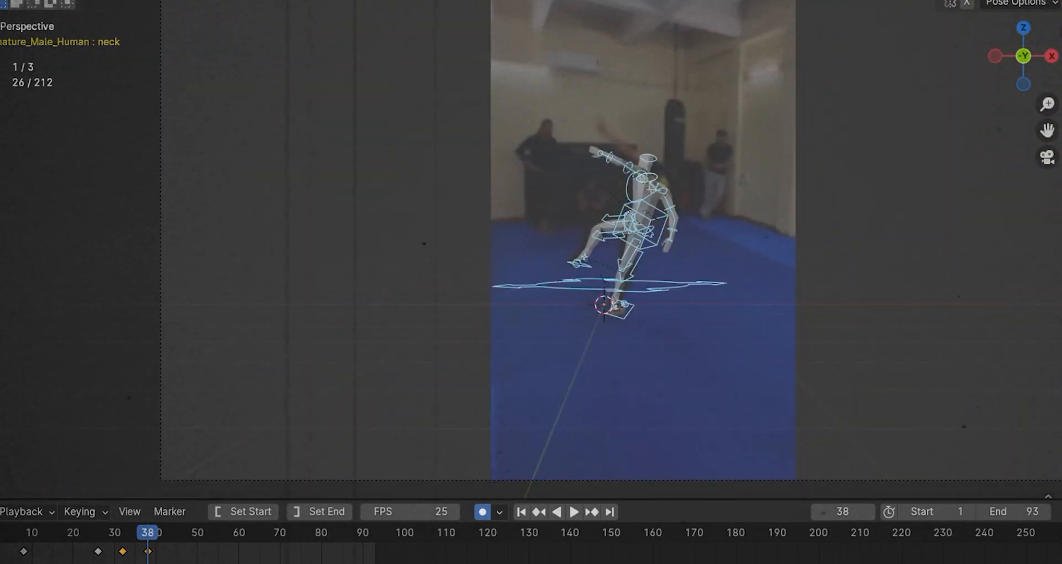
{"action": "right_click", "coordinate": [94, 545]}
{"action": "left_click", "coordinate": [238, 538]}
{"action": "key", "text": "space"}
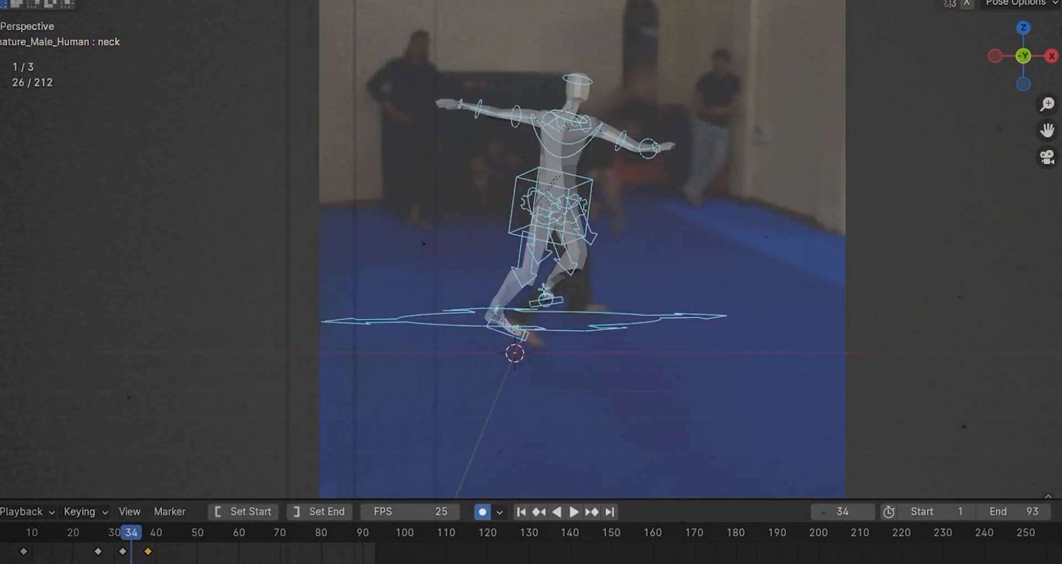
Return to the quad view and shrink the timeline to enlarge the 3D views at frame 34
{"action": "key", "text": "ctrl+space"}
{"action": "left_click_drag", "start_coordinate": [288, 499], "coordinate": [288, 549]}
{"action": "scroll", "coordinate": [288, 251], "scroll_direction": "down", "scroll_amount": 3}
{"action": "key", "text": "shift+ctrl+space"}
{"action": "key", "text": "Escape"}
{"action": "scroll", "coordinate": [271, 67], "scroll_direction": "up", "scroll_amount": 5}
{"action": "scroll", "coordinate": [816, 113], "scroll_direction": "up", "scroll_amount": 5}
{"action": "middle_click_drag", "start_coordinate": [816, 114], "coordinate": [781, 130], "text": "shift"}
{"action": "left_click", "coordinate": [780, 126]}
{"action": "scroll", "coordinate": [260, 166], "scroll_direction": "down", "scroll_amount": 3}
{"action": "key", "text": "r"}
{"action": "left_click", "coordinate": [279, 163]}
{"action": "key", "text": "ctrl+z"}
Rotate and move the torso and both foot IK controls together in the top view at frame 34
{"action": "scroll", "coordinate": [274, 200], "scroll_direction": "up", "scroll_amount": 4}
{"action": "middle_click_drag", "start_coordinate": [275, 199], "coordinate": [284, 42], "text": "shift"}
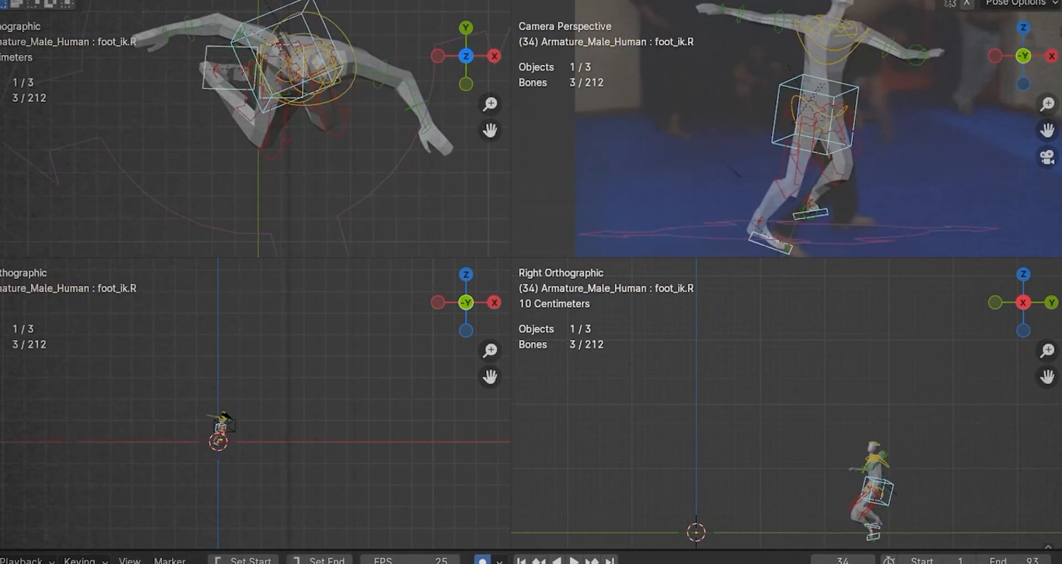
{"action": "scroll", "coordinate": [353, 175], "scroll_direction": "down", "scroll_amount": 3}
{"action": "key", "text": "r"}
{"action": "left_click", "coordinate": [381, 122]}
{"action": "key", "text": "g"}
{"action": "left_click", "coordinate": [379, 119]}
Move the right foot IK control onto the reference foot at frame 34
{"action": "left_click", "coordinate": [773, 242]}
{"action": "key", "text": "g"}
{"action": "left_click", "coordinate": [769, 235]}
Move and rotate the left foot IK control to plant it flat on the mat at frame 34
{"action": "scroll", "coordinate": [843, 236], "scroll_direction": "up", "scroll_amount": 2}
{"action": "left_click", "coordinate": [819, 203]}
{"action": "key", "text": "g"}
{"action": "left_click", "coordinate": [929, 233]}
{"action": "scroll", "coordinate": [940, 236], "scroll_direction": "down", "scroll_amount": 2}
{"action": "scroll", "coordinate": [910, 235], "scroll_direction": "up", "scroll_amount": 2}
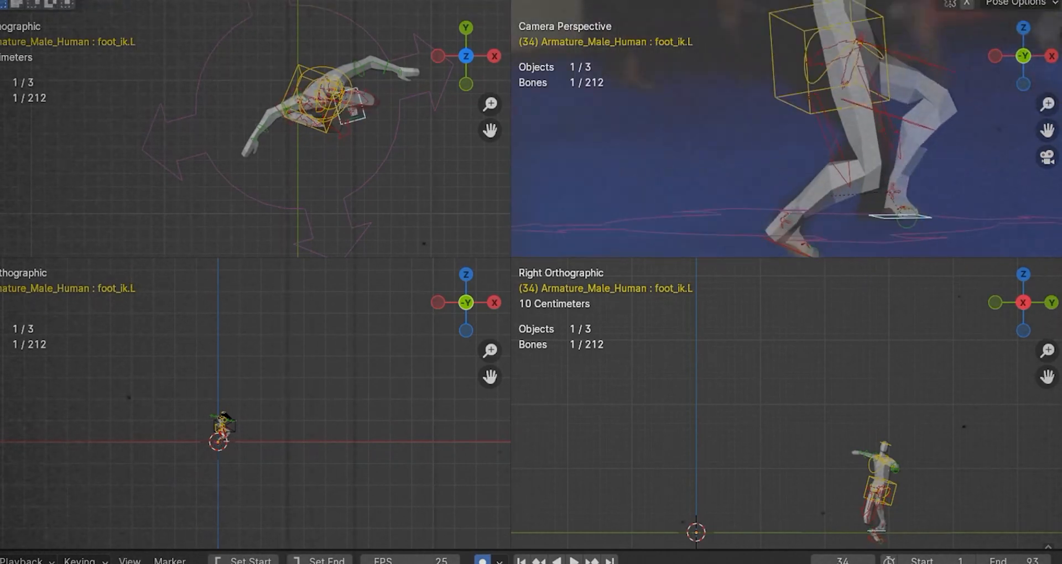
{"action": "key", "text": "r"}
{"action": "key", "text": "r"}
{"action": "left_click", "coordinate": [969, 202]}
{"action": "key", "text": "g"}
{"action": "left_click", "coordinate": [959, 213]}
Reposition the right foot IK control and tilt it to match the reference foot's angle
{"action": "left_click", "coordinate": [792, 243]}
{"action": "key", "text": "g"}
{"action": "left_click", "coordinate": [788, 228]}
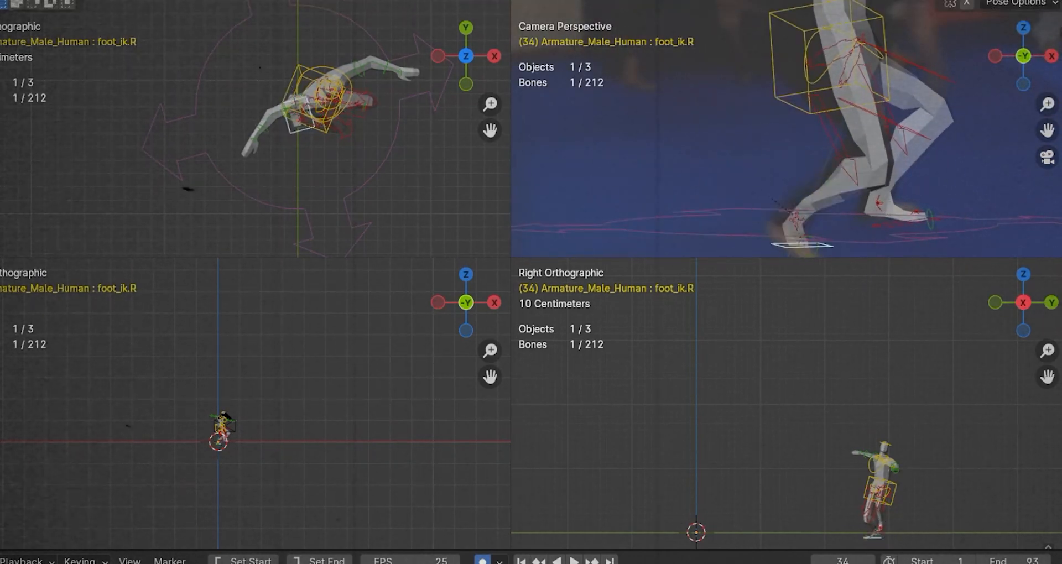
{"action": "scroll", "coordinate": [830, 197], "scroll_direction": "down", "scroll_amount": 3}
{"action": "key", "text": "r"}
{"action": "key", "text": "r"}
{"action": "left_click", "coordinate": [869, 230]}
{"action": "key", "text": "g"}
{"action": "left_click", "coordinate": [871, 231]}
Nudge the hips control and rotate the chest to match the reference at frame 34
{"action": "left_click", "coordinate": [824, 121]}
{"action": "key", "text": "g"}
{"action": "left_click", "coordinate": [823, 118]}
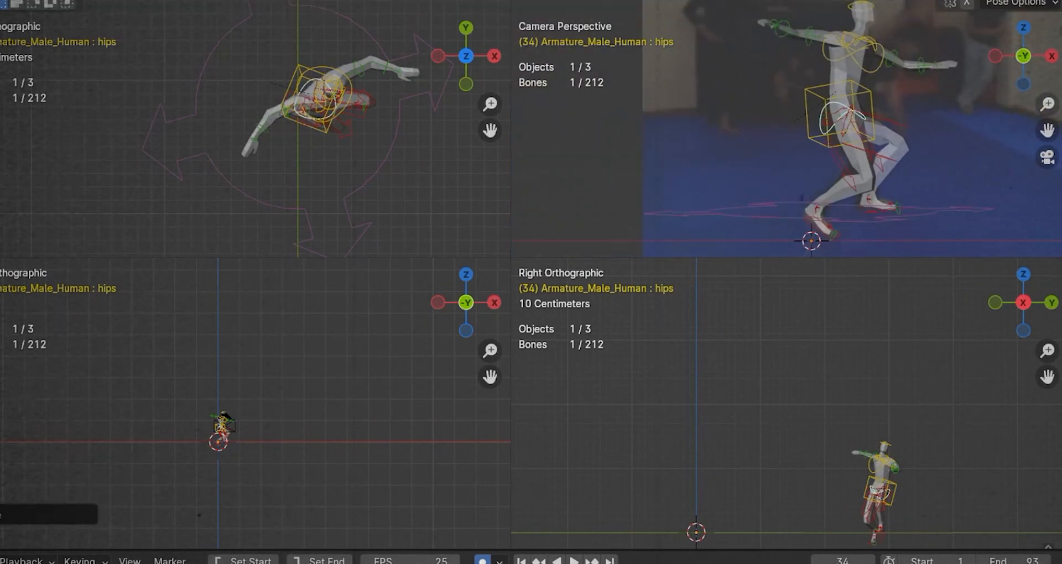
{"action": "left_click", "coordinate": [874, 72]}
{"action": "key", "text": "r"}
{"action": "left_click", "coordinate": [878, 83]}
Adjust the shoulder and arm pose at frame 34 and select all control bones
{"action": "left_click", "coordinate": [873, 56]}
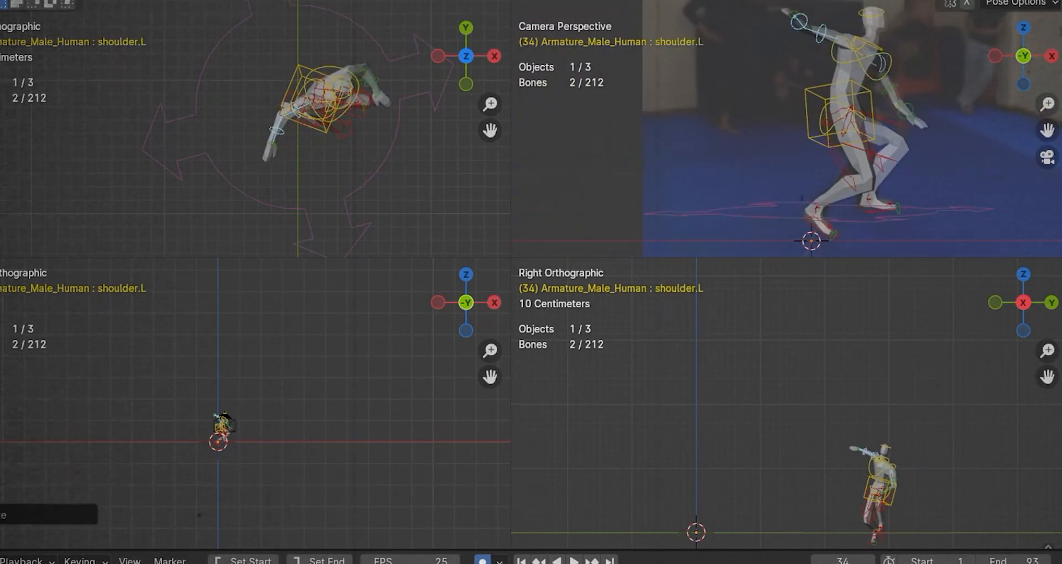
{"action": "key", "text": "a"}
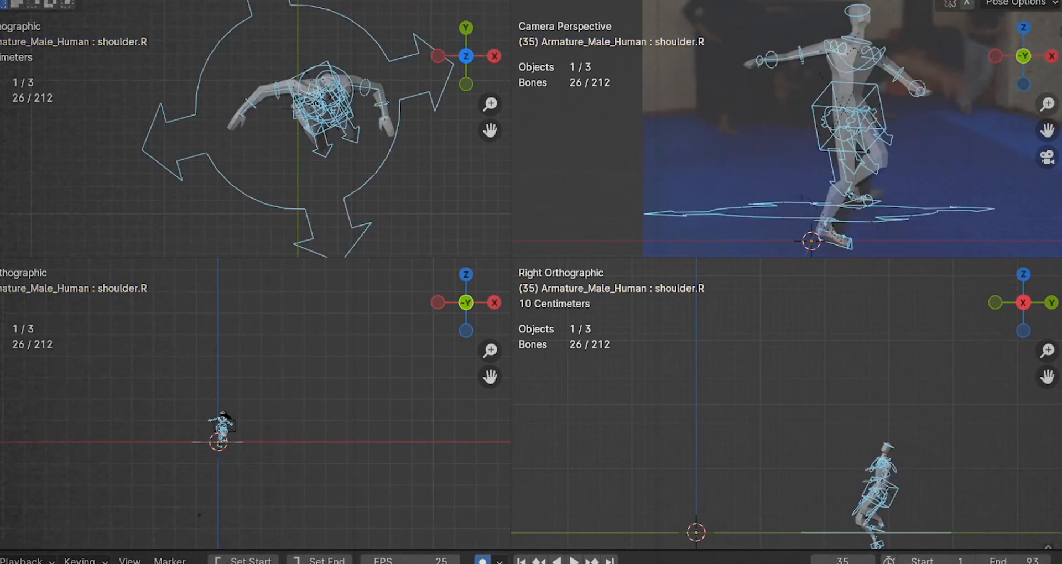
Turn the torso and both foot IK controls together at frame 36 to follow the reference spin
{"action": "left_click", "coordinate": [856, 71]}
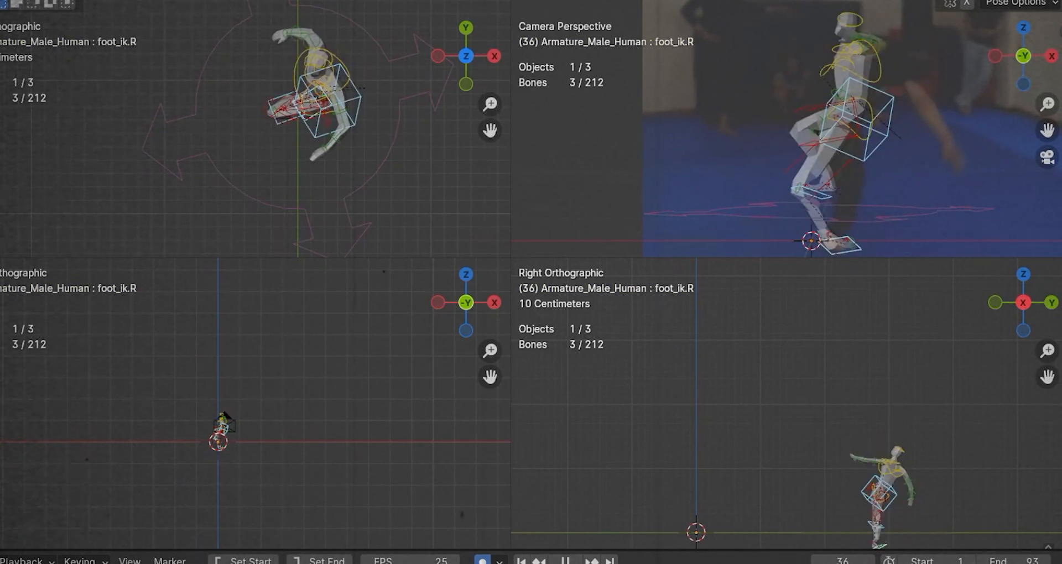
{"action": "key", "text": "Escape"}
{"action": "key", "text": "space"}
{"action": "key", "text": "Escape"}
Move and rotate the left foot IK control at frame 36
{"action": "left_click", "coordinate": [820, 222]}
{"action": "left_click", "coordinate": [819, 222]}
{"action": "key", "text": "g"}
{"action": "left_click", "coordinate": [832, 238]}
{"action": "key", "text": "r"}
{"action": "key", "text": "r"}
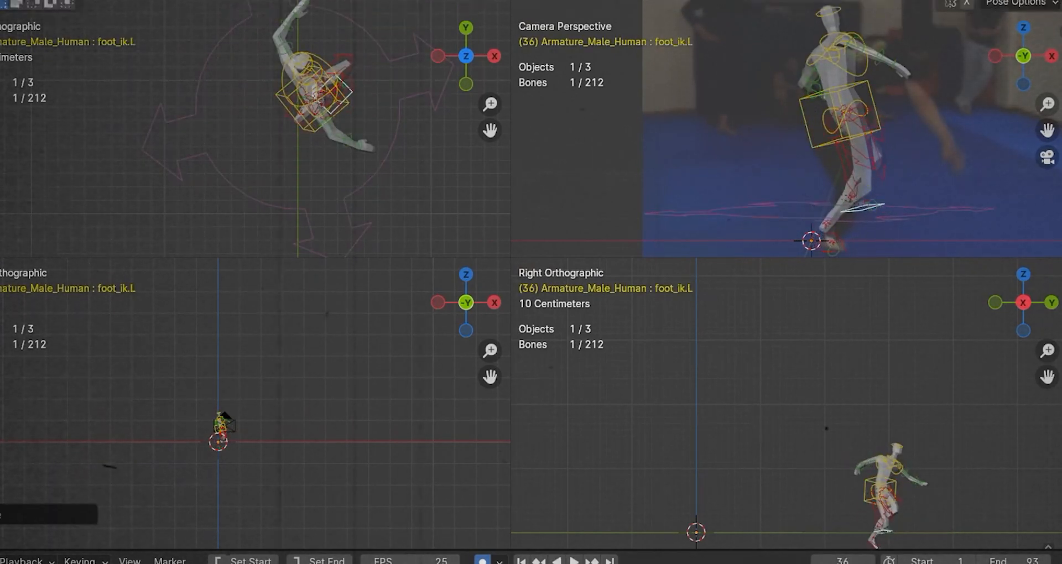
{"action": "left_click", "coordinate": [862, 220]}
Rotate the torso control and lower it to crouch the figure at frame 36
{"action": "left_click", "coordinate": [874, 105]}
{"action": "key", "text": "r"}
{"action": "key", "text": "r"}
{"action": "left_click", "coordinate": [869, 116]}
{"action": "key", "text": "g"}
{"action": "left_click", "coordinate": [866, 128]}
Freely rotate the torso and hips controls to refine the crouched spin pose
{"action": "key", "text": "r"}
{"action": "key", "text": "r"}
{"action": "left_click", "coordinate": [853, 131]}
{"action": "key", "text": "r"}
{"action": "key", "text": "r"}
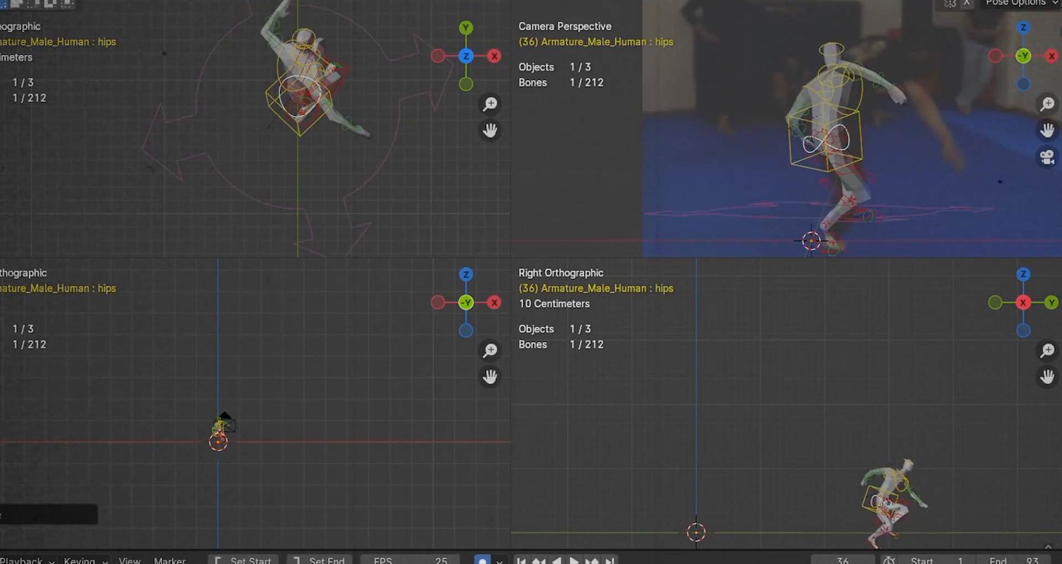
Rotate the chest and adjust the extended arm's controls at frame 36
{"action": "left_click", "coordinate": [861, 106]}
{"action": "key", "text": "r"}
{"action": "left_click", "coordinate": [875, 114]}
{"action": "left_click_drag", "start_coordinate": [871, 100], "coordinate": [887, 112]}
{"action": "key", "text": "g"}
{"action": "left_click", "coordinate": [880, 118]}
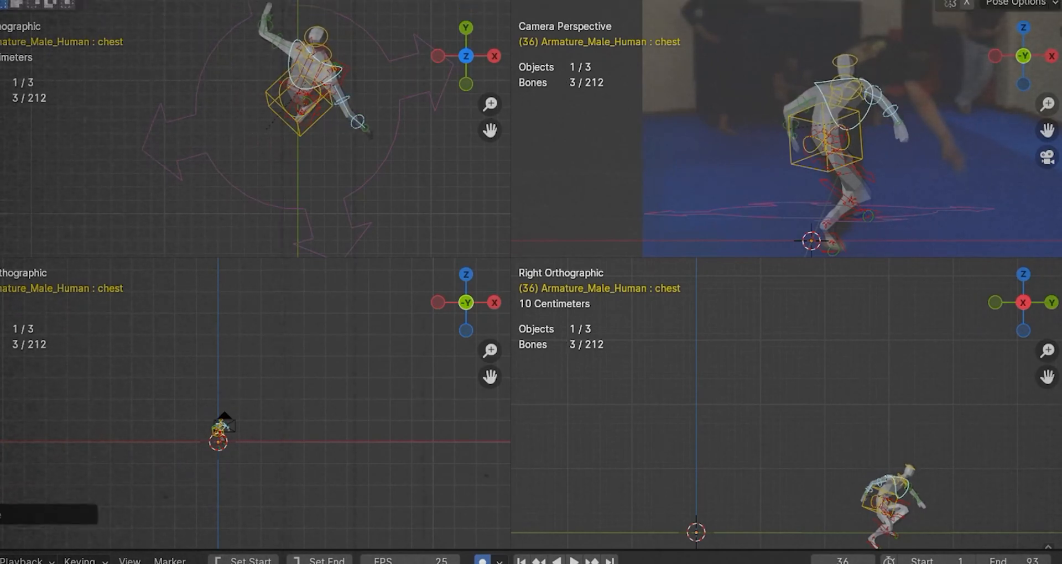
Play back the animation in the quad view and in the full camera view to check the new poses
{"action": "key", "text": "a"}
{"action": "key", "text": "alt+a"}
{"action": "key", "text": "space"}
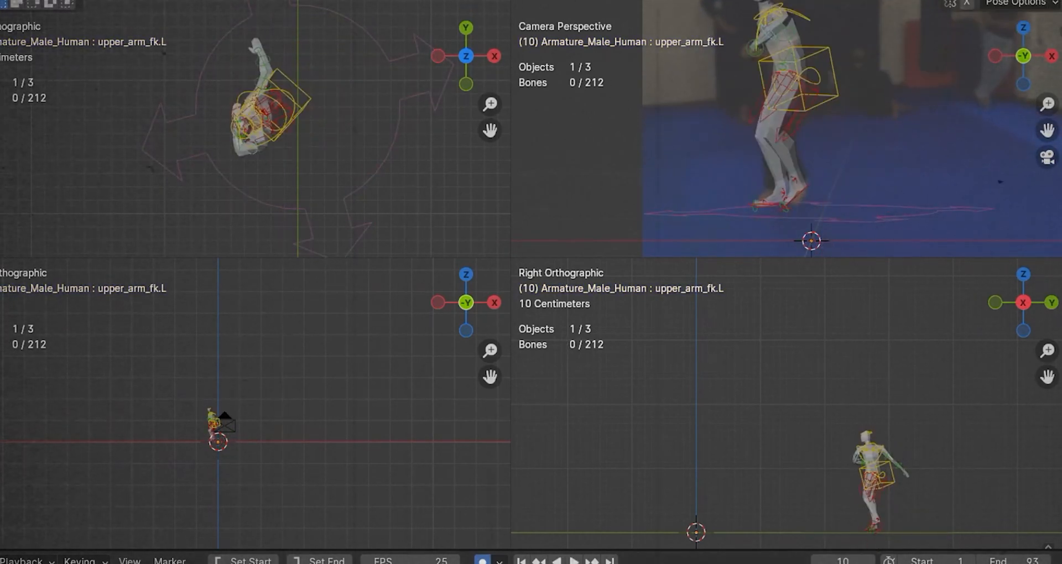
{"action": "key", "text": "space"}
{"action": "key", "text": "space"}
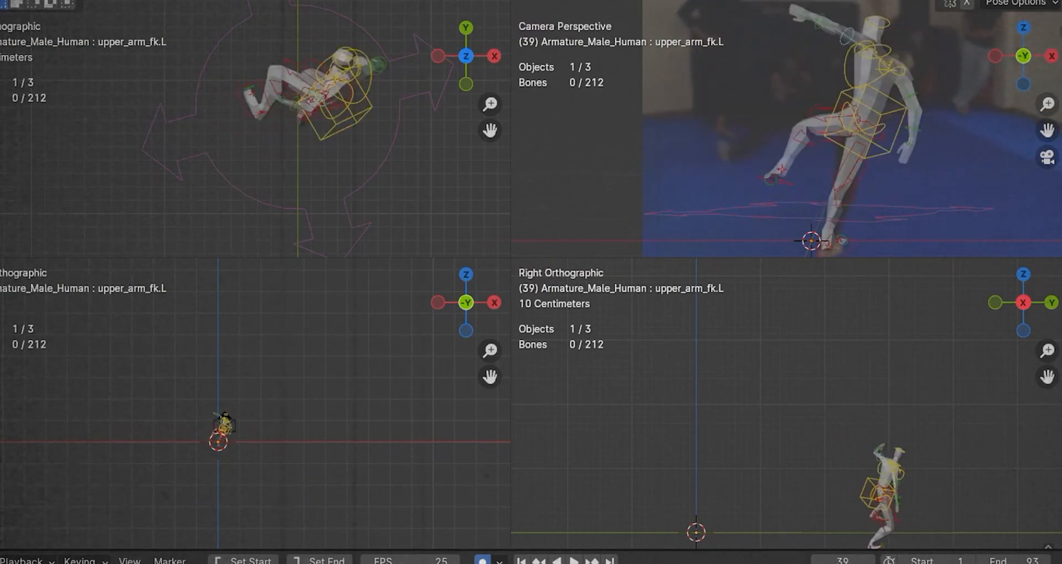
{"action": "key", "text": "ctrl+alt+q"}
{"action": "scroll", "coordinate": [619, 160], "scroll_direction": "down", "scroll_amount": 6}
{"action": "key", "text": "space"}
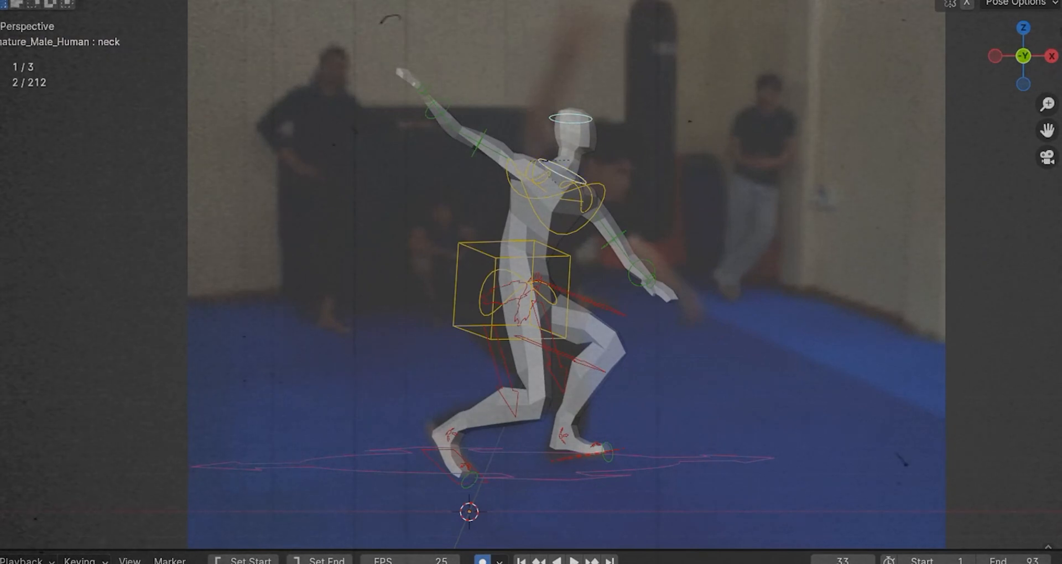
Rotate the chest at frame 33 so the upper body leans forward like the reference
{"action": "left_click", "coordinate": [576, 162]}
{"action": "key", "text": "r"}
{"action": "left_click", "coordinate": [604, 195]}
{"action": "key", "text": "r"}
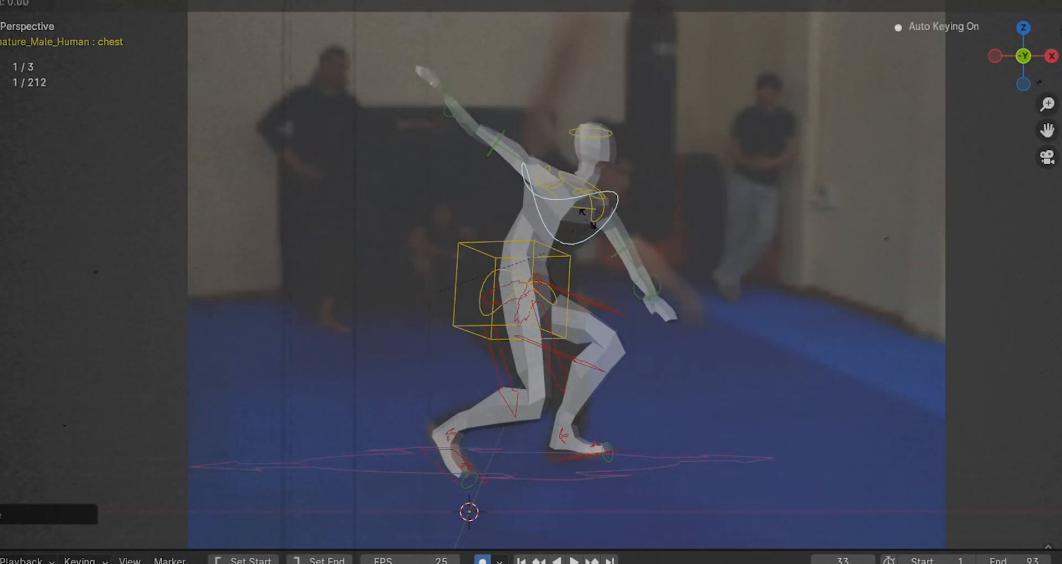
{"action": "left_click", "coordinate": [555, 182]}
{"action": "key", "text": "r"}
{"action": "key", "text": "r"}
{"action": "left_click", "coordinate": [637, 167]}
Rotate the left arm controls and bend the left hand to match the reference at frame 33
{"action": "left_click", "coordinate": [622, 263]}
{"action": "key", "text": "r"}
{"action": "key", "text": "r"}
{"action": "left_click", "coordinate": [617, 266]}
{"action": "left_click", "coordinate": [587, 188]}
{"action": "left_click_drag", "start_coordinate": [613, 229], "coordinate": [711, 315]}
{"action": "key", "text": "r"}
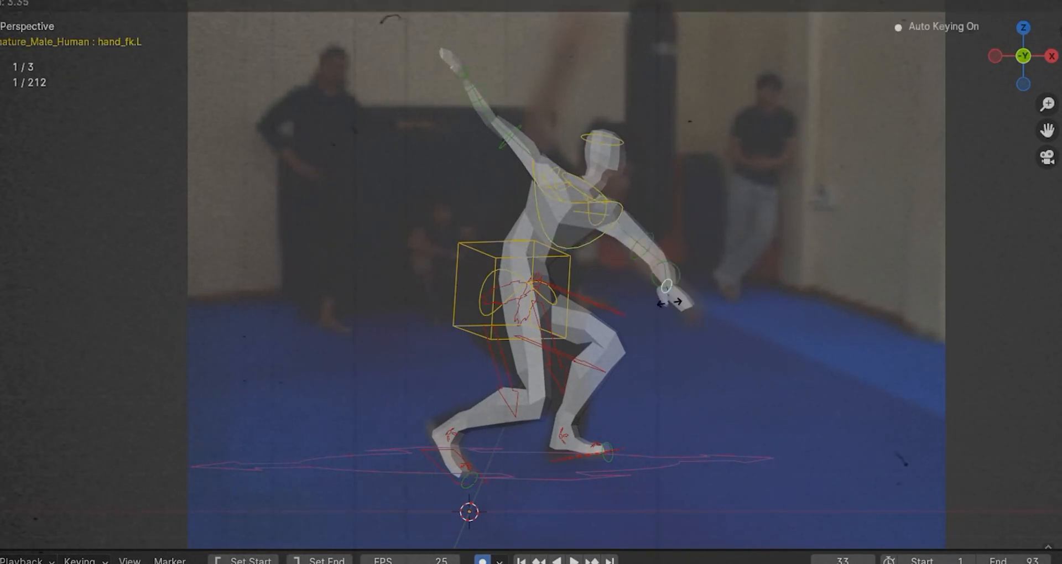
Raise the right arm overhead and rotate the right forearm and hand at frame 33
{"action": "left_click_drag", "start_coordinate": [437, 49], "coordinate": [517, 144]}
{"action": "key", "text": "r"}
{"action": "left_click", "coordinate": [546, 99]}
{"action": "key", "text": "r"}
{"action": "left_click", "coordinate": [564, 99]}
{"action": "left_click", "coordinate": [554, 60]}
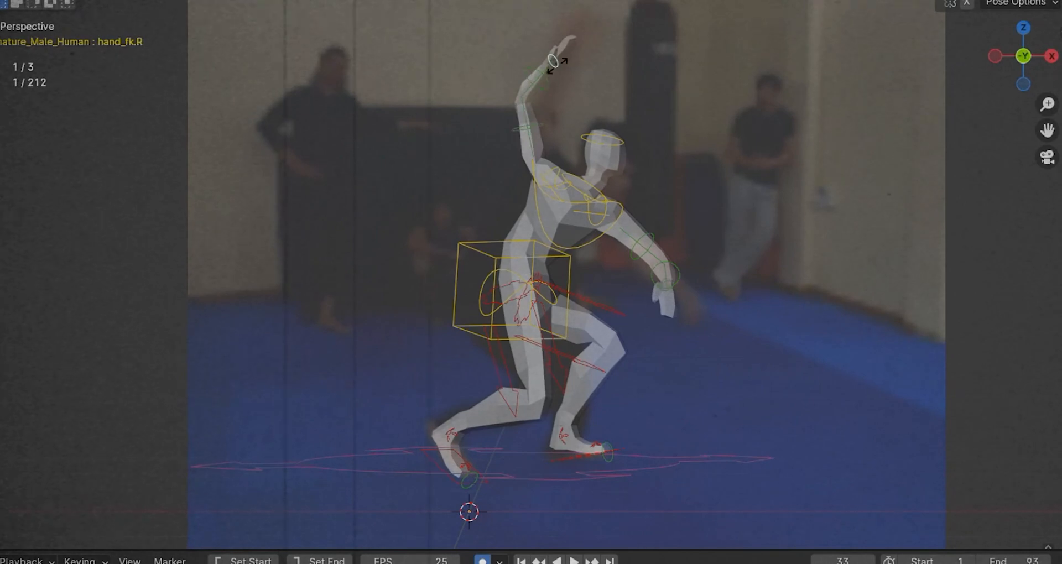
Fine-tune the rotation of the right upper arm and right shoulder controls
{"action": "left_click", "coordinate": [528, 128]}
{"action": "key", "text": "r"}
{"action": "left_click", "coordinate": [539, 128]}
{"action": "left_click", "coordinate": [553, 178]}
{"action": "key", "text": "r"}
{"action": "left_click", "coordinate": [555, 176]}
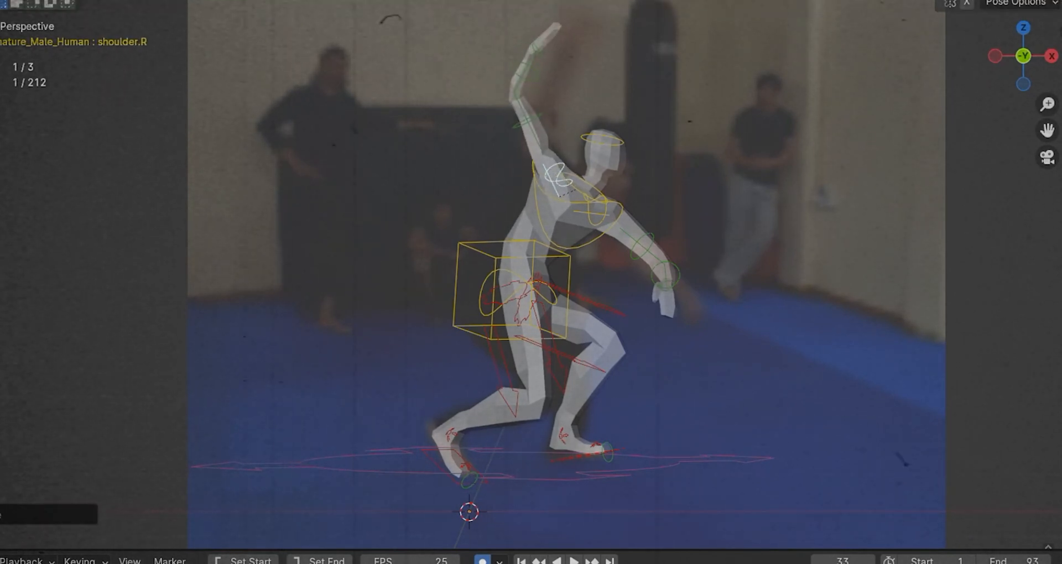
Fine-tune the rotation of the upper body, left arm and left shoulder at frame 33, and clear the selection
{"action": "left_click", "coordinate": [577, 208]}
{"action": "key", "text": "r"}
{"action": "left_click", "coordinate": [581, 219]}
{"action": "left_click_drag", "start_coordinate": [616, 238], "coordinate": [698, 317]}
{"action": "key", "text": "r"}
{"action": "left_click", "coordinate": [729, 287]}
{"action": "left_click", "coordinate": [603, 221]}
{"action": "key", "text": "r"}
{"action": "left_click", "coordinate": [608, 221]}
{"action": "key", "text": "a"}
{"action": "key", "text": "alt+a"}
{"action": "key", "text": "space"}
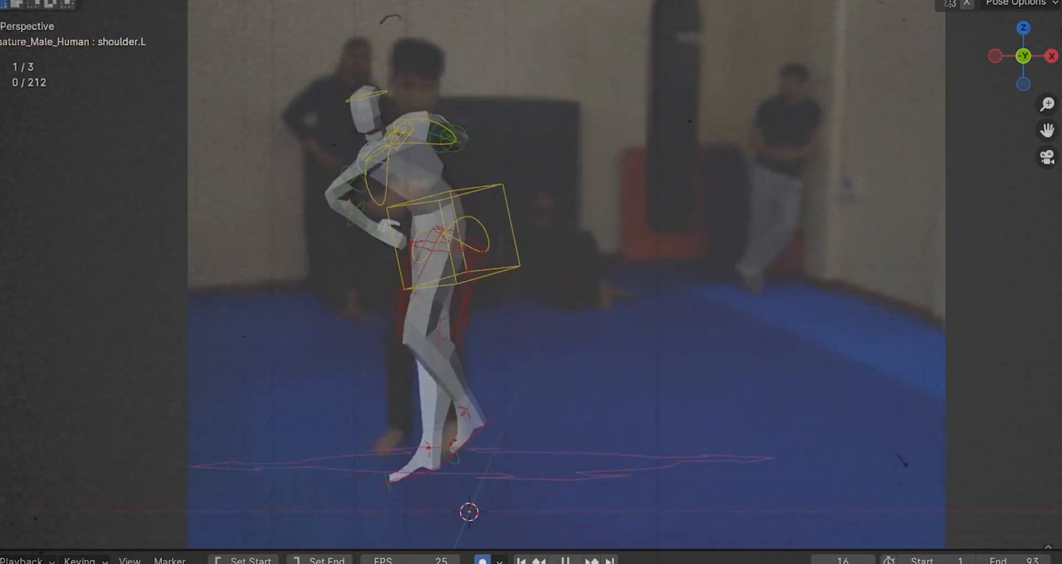
Play the animation from the early frames and rotate the left arm controls to correct the arm's motion
{"action": "scroll", "coordinate": [731, 254], "scroll_direction": "down", "scroll_amount": 4}
{"action": "key", "text": "Escape"}
{"action": "scroll", "coordinate": [642, 219], "scroll_direction": "up", "scroll_amount": 3}
{"action": "left_click_drag", "start_coordinate": [655, 194], "coordinate": [619, 238]}
{"action": "left_click_drag", "start_coordinate": [656, 172], "coordinate": [611, 218]}
{"action": "key", "text": "space"}
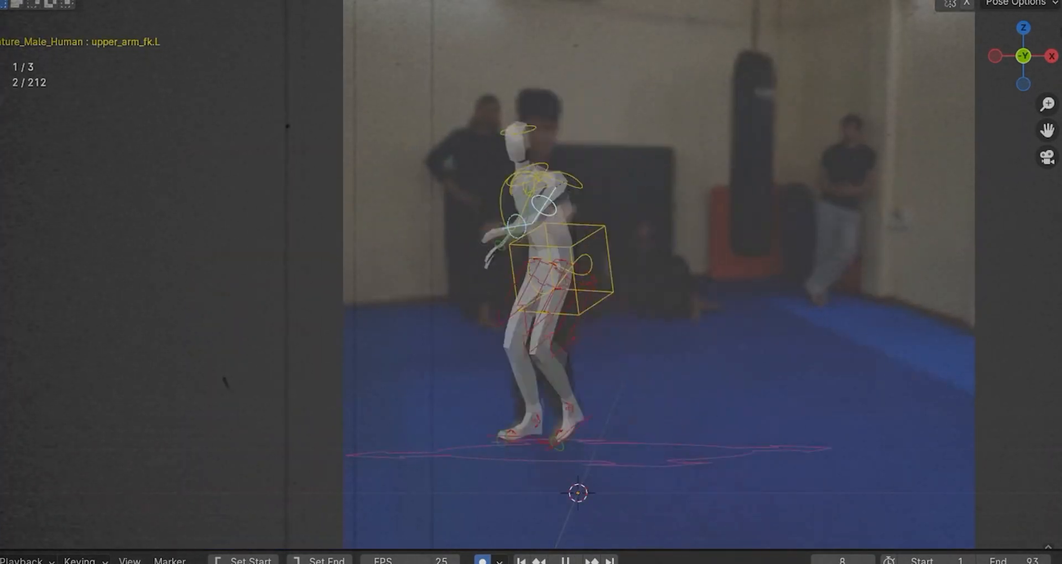
{"action": "key", "text": "space"}
{"action": "scroll", "coordinate": [482, 193], "scroll_direction": "up", "scroll_amount": 3}
{"action": "left_click_drag", "start_coordinate": [511, 202], "coordinate": [478, 238], "text": "shift"}
{"action": "key", "text": "r"}
{"action": "left_click", "coordinate": [492, 282]}
{"action": "key", "text": "a"}
{"action": "key", "text": "alt+a"}
Rotate the left upper arm, forearm and hand at frame 21 so the left arm extends forward and down
{"action": "key", "text": "space"}
{"action": "key", "text": "space"}
{"action": "left_click_drag", "start_coordinate": [547, 282], "coordinate": [512, 329]}
{"action": "key", "text": "r"}
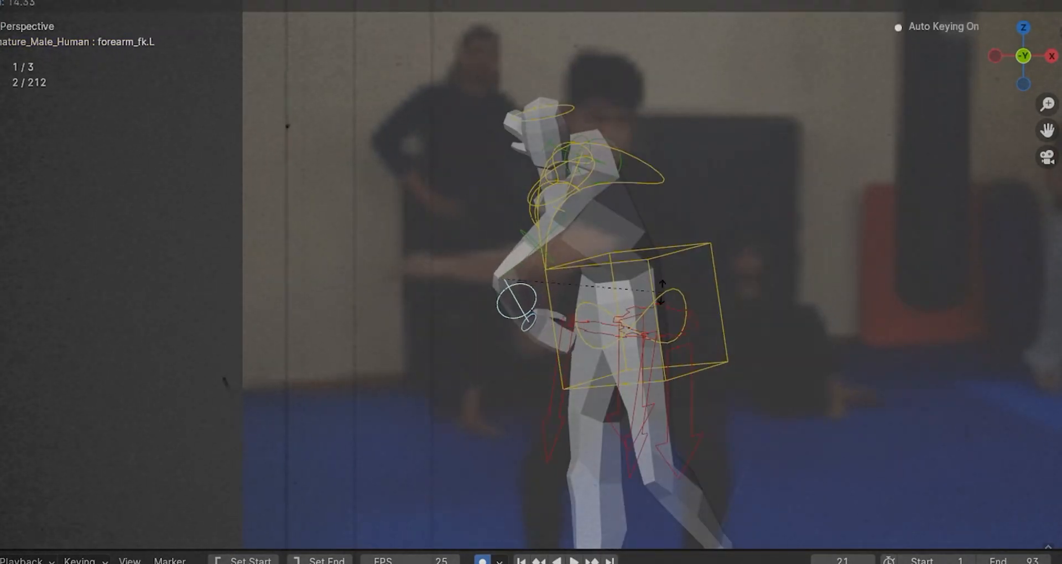
{"action": "left_click", "coordinate": [515, 293]}
{"action": "left_click", "coordinate": [472, 305]}
{"action": "key", "text": "r"}
{"action": "key", "text": "r"}
{"action": "left_click", "coordinate": [526, 327]}
{"action": "left_click_drag", "start_coordinate": [545, 277], "coordinate": [495, 304]}
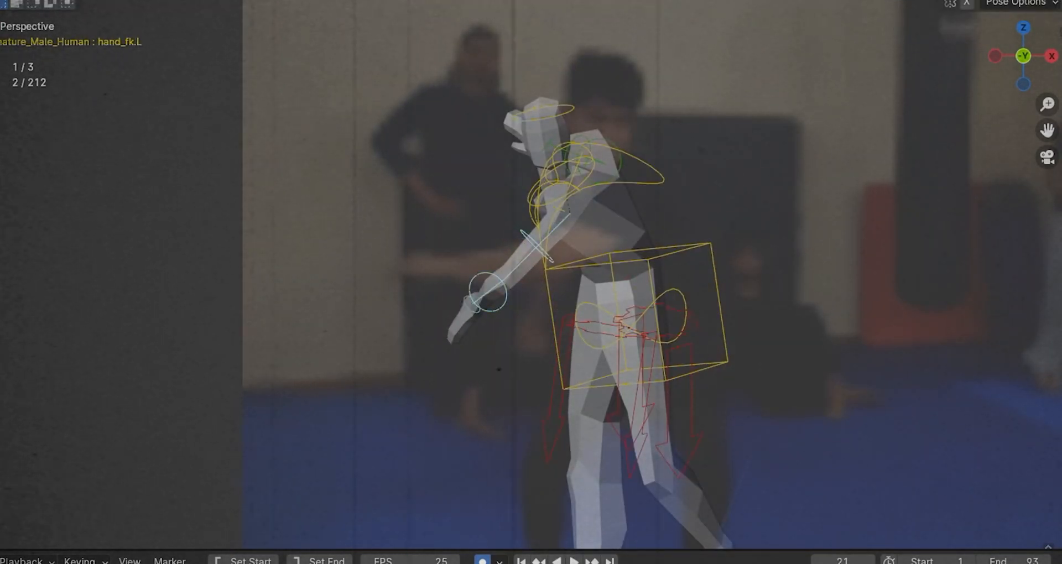
{"action": "key", "text": "r"}
{"action": "left_click", "coordinate": [498, 266]}
{"action": "key", "text": "a"}
{"action": "key", "text": "a"}
Go to frame 34 and rotate and shift the chest so the upper body leans forward
{"action": "key", "text": "space"}
{"action": "scroll", "coordinate": [643, 304], "scroll_direction": "down", "scroll_amount": 5}
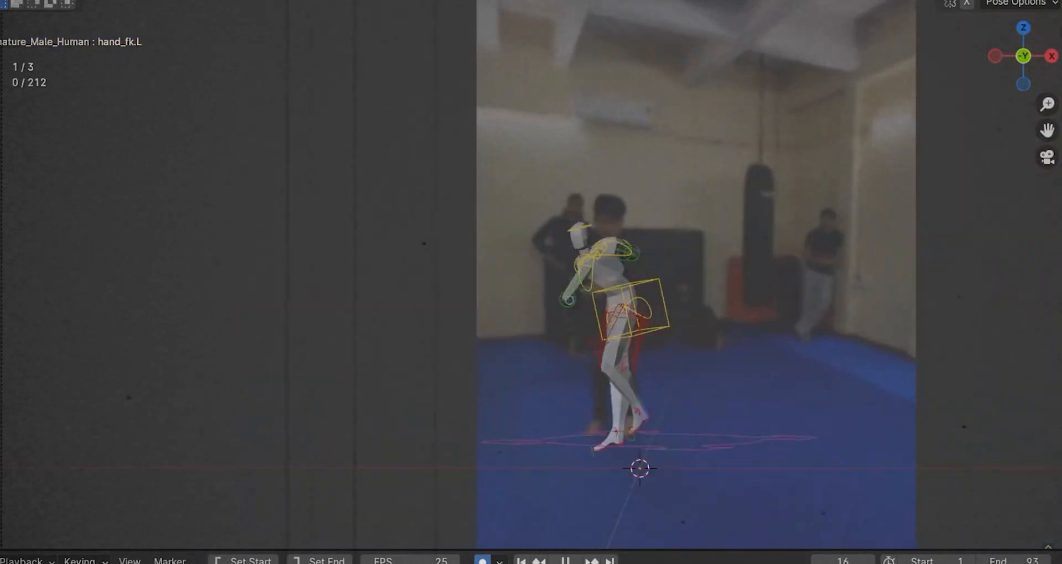
{"action": "scroll", "coordinate": [643, 304], "scroll_direction": "down", "scroll_amount": 4}
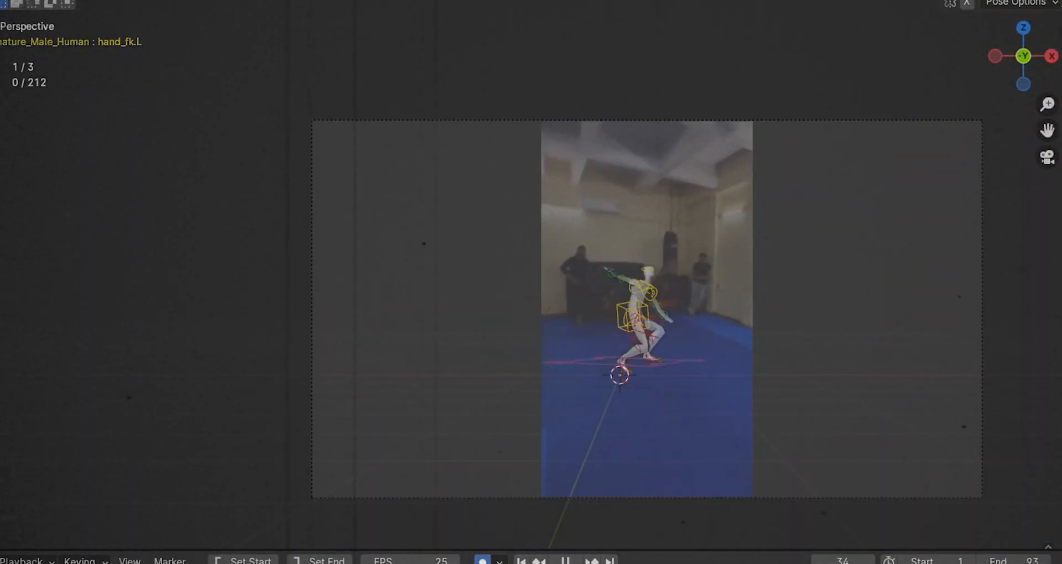
{"action": "key", "text": "space"}
{"action": "scroll", "coordinate": [669, 312], "scroll_direction": "up", "scroll_amount": 7}
{"action": "key", "text": "Left"}
{"action": "left_click", "coordinate": [627, 243]}
{"action": "key", "text": "r"}
{"action": "key", "text": "r"}
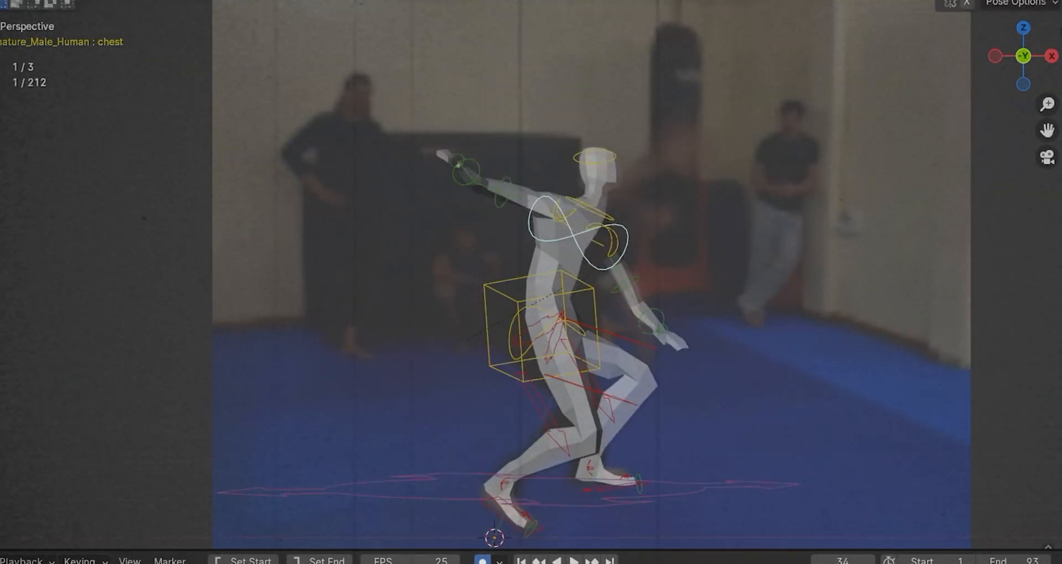
{"action": "left_click", "coordinate": [688, 241]}
{"action": "key", "text": "g"}
{"action": "left_click", "coordinate": [694, 247]}
Adjust the upper-body and head controls at frame 34 so the head tilts down with the lean
{"action": "left_click", "coordinate": [625, 224]}
{"action": "key", "text": "r"}
{"action": "key", "text": "r"}
{"action": "left_click", "coordinate": [656, 211]}
{"action": "left_click", "coordinate": [646, 176]}
{"action": "key", "text": "g"}
{"action": "left_click", "coordinate": [644, 180]}
{"action": "key", "text": "r"}
{"action": "key", "text": "r"}
{"action": "left_click", "coordinate": [656, 186]}
Raise the right arm over the head at frame 34 by rotating its arm controls and adjusting the right shoulder
{"action": "left_click_drag", "start_coordinate": [498, 161], "coordinate": [542, 191]}
{"action": "key", "text": "r"}
{"action": "key", "text": "r"}
{"action": "left_click", "coordinate": [586, 214], "text": "shift"}
{"action": "key", "text": "r"}
{"action": "key", "text": "r"}
{"action": "key", "text": "g"}
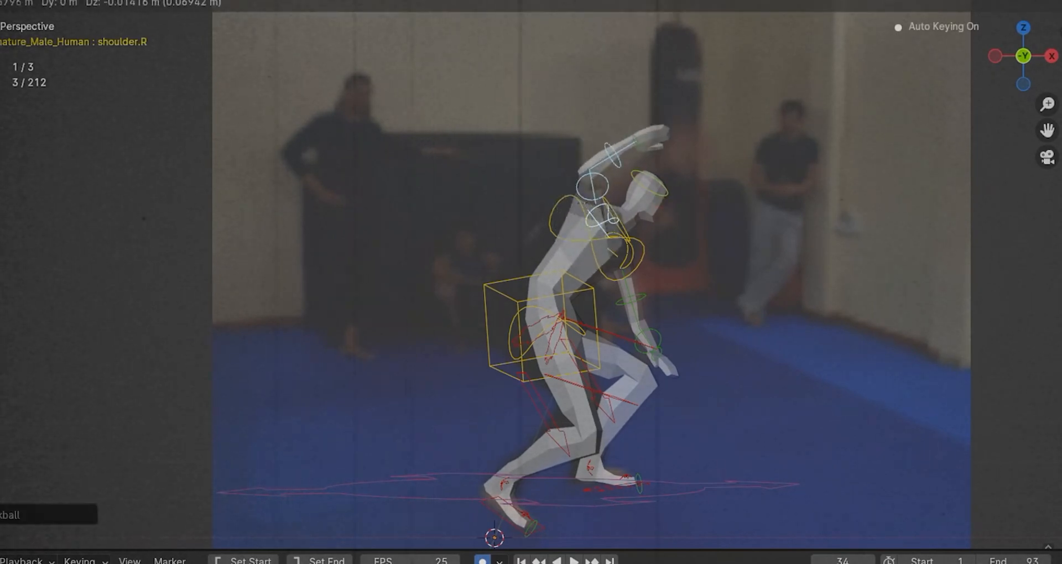
{"action": "left_click", "coordinate": [592, 191]}
{"action": "key", "text": "a"}
Rotate the right arm and shoulder controls at frame 28 so the arm stretches back horizontally like the reference
{"action": "key", "text": "space"}
{"action": "key", "text": "space"}
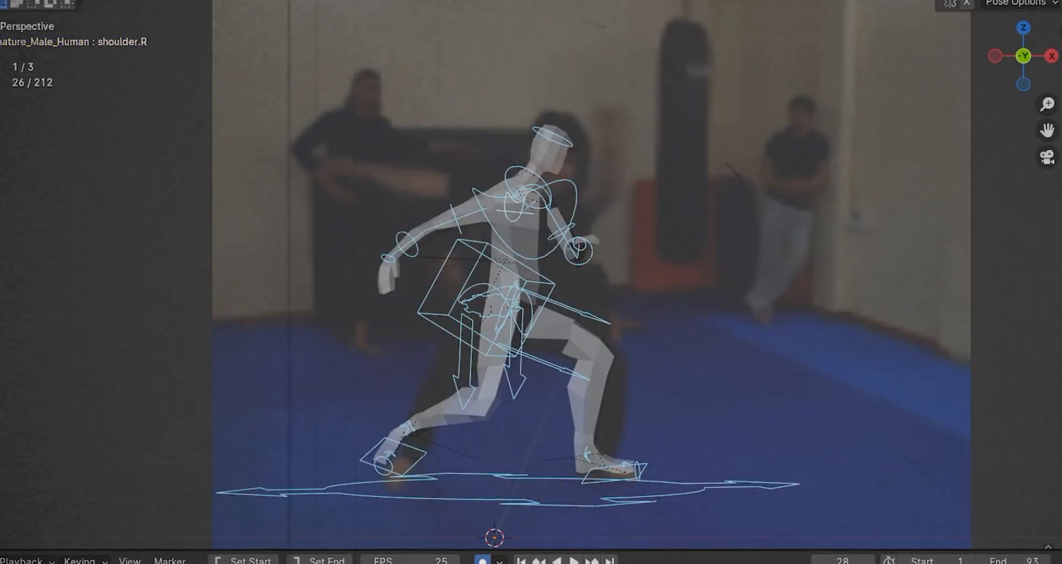
{"action": "key", "text": "ctrl+z"}
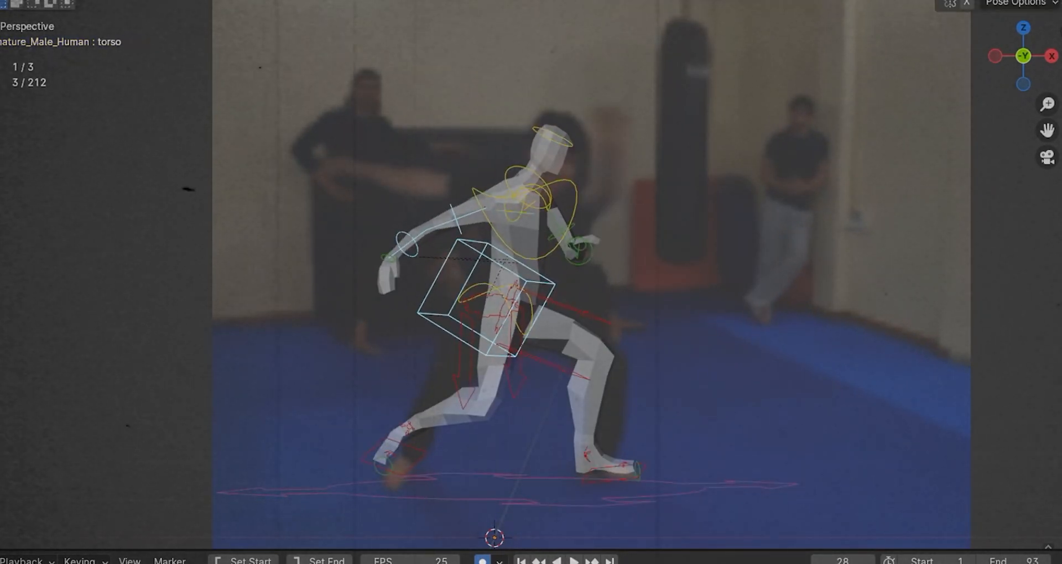
{"action": "left_click", "coordinate": [467, 280], "text": "shift"}
{"action": "key", "text": "r"}
{"action": "left_click", "coordinate": [470, 233]}
{"action": "left_click", "coordinate": [513, 219], "text": "shift"}
{"action": "key", "text": "r"}
{"action": "left_click", "coordinate": [453, 166]}
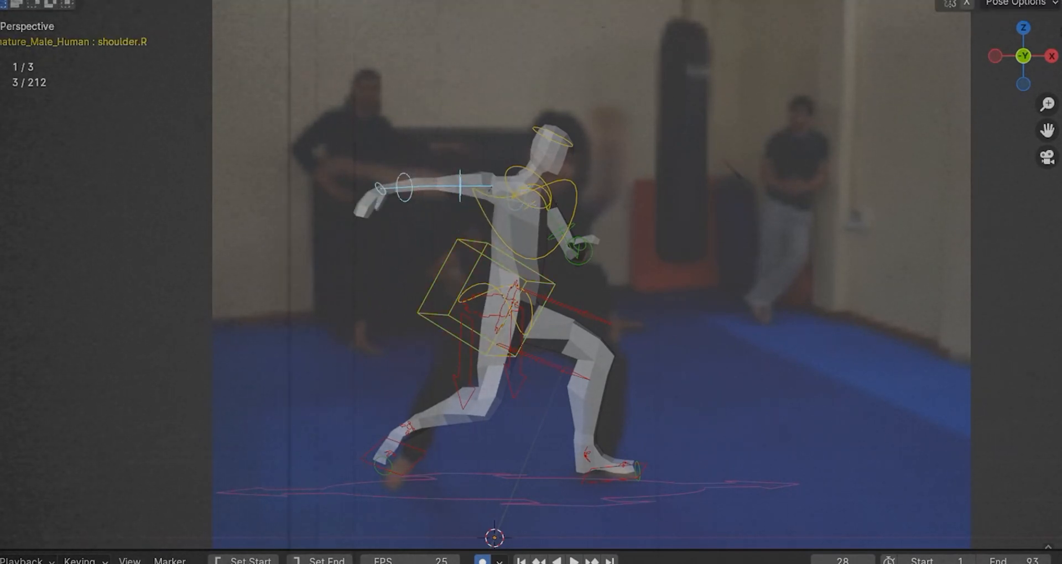
{"action": "key", "text": "r"}
{"action": "left_click", "coordinate": [453, 167]}
{"action": "key", "text": "a"}
{"action": "key", "text": "alt+a"}
Go to frame 44 and move and rotate the torso and both foot controls to match the reference kick
{"action": "key", "text": "space"}
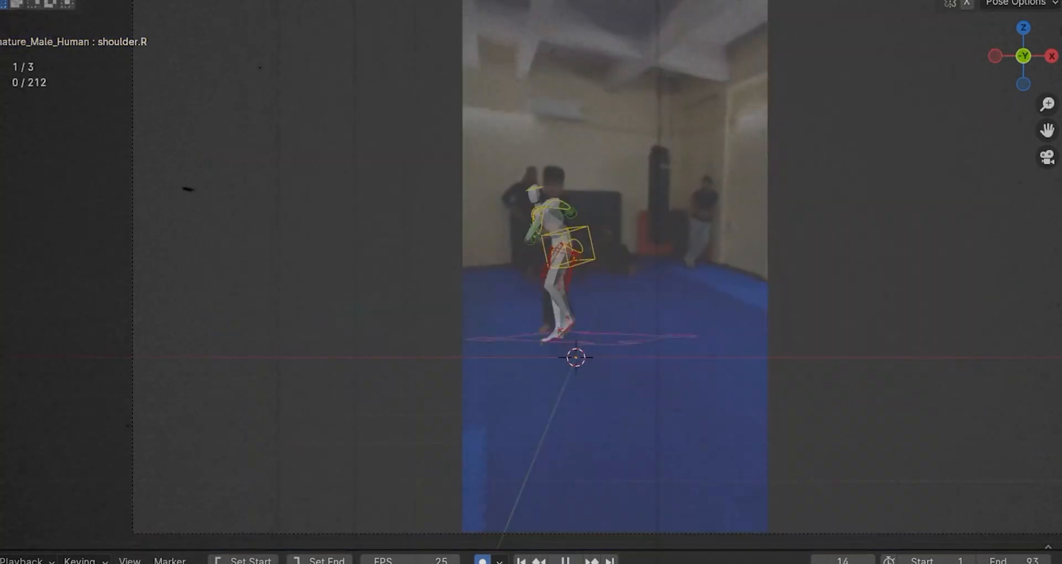
{"action": "key", "text": "space"}
{"action": "scroll", "coordinate": [679, 250], "scroll_direction": "down", "scroll_amount": 2}
{"action": "key", "text": "space"}
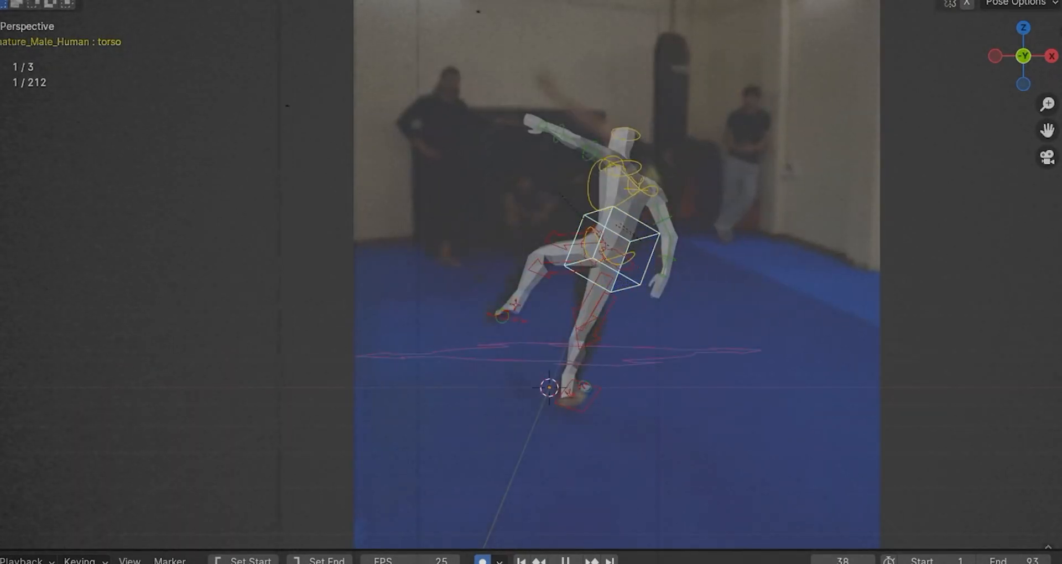
{"action": "key", "text": "space"}
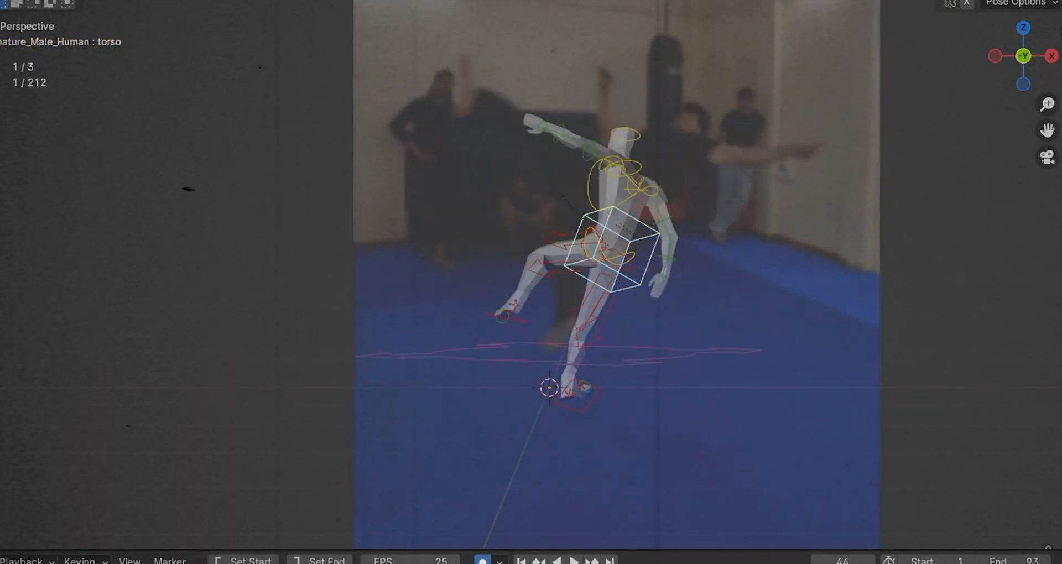
{"action": "left_click", "coordinate": [507, 318], "text": "shift"}
{"action": "key", "text": "r"}
{"action": "left_click", "coordinate": [503, 311]}
{"action": "key", "text": "g"}
{"action": "left_click", "coordinate": [523, 253]}
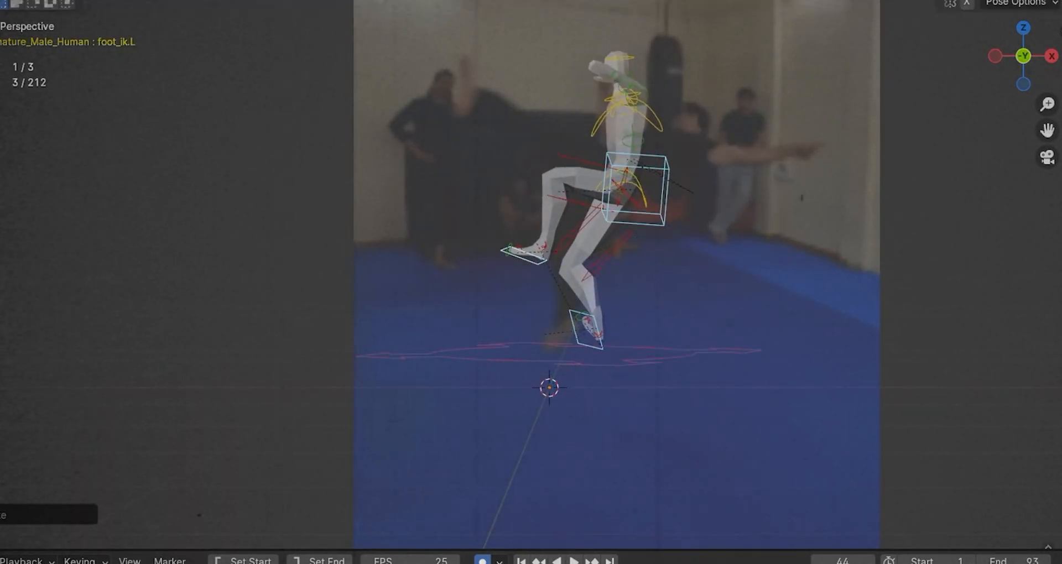
{"action": "key", "text": "g"}
{"action": "left_click", "coordinate": [820, 334]}
{"action": "key", "text": "r"}
{"action": "left_click", "coordinate": [846, 274]}
{"action": "left_click", "coordinate": [846, 274]}
Raise the left foot control at frame 44 to head height for the high kick
{"action": "middle_click_drag", "start_coordinate": [846, 274], "coordinate": [636, 260]}
{"action": "scroll", "coordinate": [636, 260], "scroll_direction": "up", "scroll_amount": 4}
{"action": "key", "text": "KP_0"}
{"action": "key", "text": "r"}
{"action": "key", "text": "g"}
{"action": "left_click", "coordinate": [501, 236]}
{"action": "scroll", "coordinate": [502, 236], "scroll_direction": "down", "scroll_amount": 2}
{"action": "key", "text": "g"}
{"action": "key", "text": "r"}
{"action": "key", "text": "g"}
{"action": "left_click", "coordinate": [467, 186]}
Rotate the left foot so its sole and toes line up with the raised leg
{"action": "middle_click_drag", "start_coordinate": [467, 186], "coordinate": [586, 186]}
{"action": "scroll", "coordinate": [497, 221], "scroll_direction": "up", "scroll_amount": 4}
{"action": "key", "text": "r"}
{"action": "key", "text": "r"}
{"action": "left_click", "coordinate": [498, 221]}
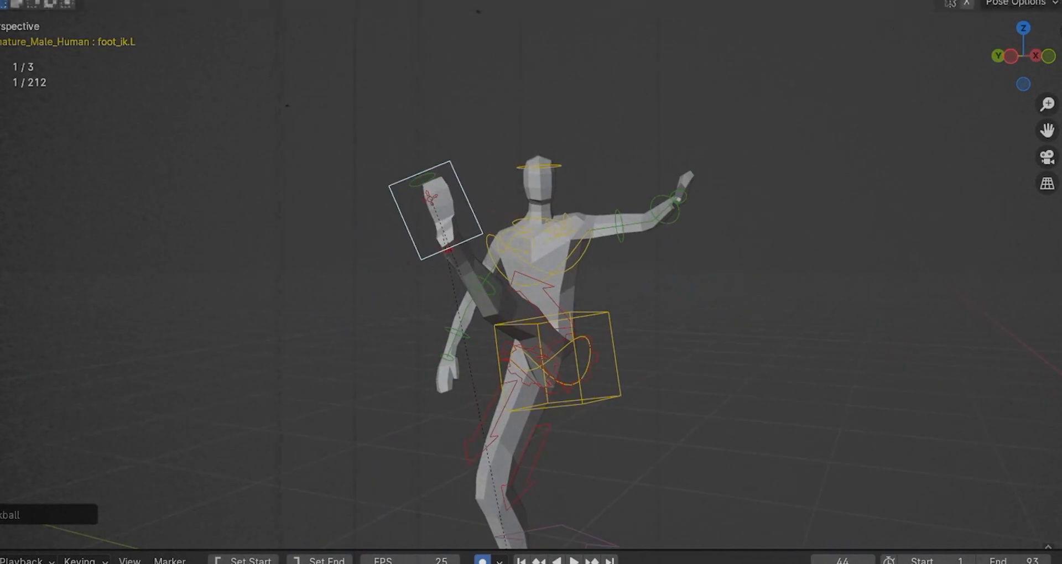
Rotate the torso and chest to balance the body against the raised left leg at frame 44
{"action": "middle_click_drag", "start_coordinate": [442, 277], "coordinate": [531, 277]}
{"action": "left_click", "coordinate": [426, 387]}
{"action": "key", "text": "r"}
{"action": "left_click", "coordinate": [442, 365]}
{"action": "scroll", "coordinate": [442, 277], "scroll_direction": "down", "scroll_amount": 3}
{"action": "left_click", "coordinate": [409, 257]}
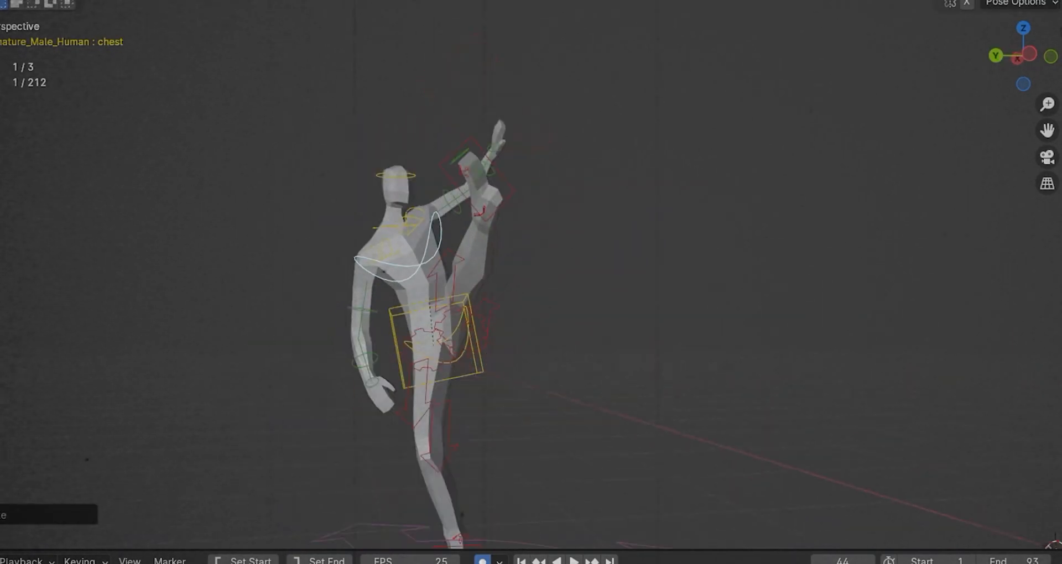
{"action": "left_click", "coordinate": [468, 305]}
{"action": "key", "text": "r"}
Refine the torso and upper-body rotation in the camera view to match the reference at frame 44
{"action": "key", "text": "KP_0"}
{"action": "left_click", "coordinate": [535, 309]}
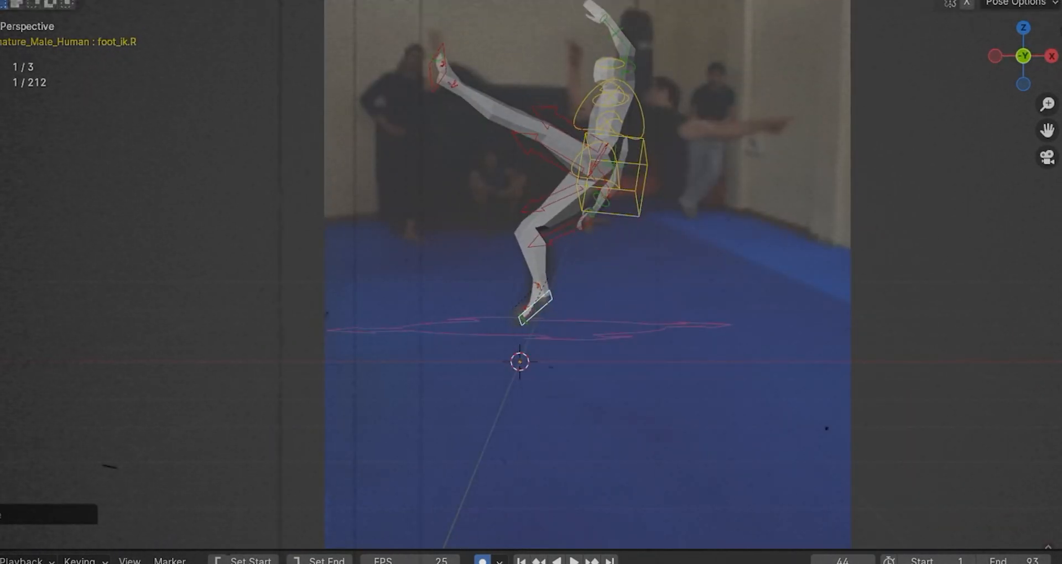
{"action": "left_click", "coordinate": [644, 166]}
{"action": "key", "text": "r"}
{"action": "key", "text": "r"}
{"action": "left_click", "coordinate": [634, 119]}
{"action": "key", "text": "r"}
{"action": "left_click", "coordinate": [636, 110]}
{"action": "key", "text": "r"}
{"action": "key", "text": "r"}
{"action": "left_click", "coordinate": [641, 66]}
Rotate the left arm and hand at frame 44 so the arm reaches up behind the body
{"action": "left_click_drag", "start_coordinate": [639, 54], "coordinate": [698, 106]}
{"action": "key", "text": "r"}
{"action": "left_click", "coordinate": [680, 61]}
{"action": "key", "text": "r"}
{"action": "left_click", "coordinate": [688, 69]}
{"action": "left_click", "coordinate": [656, 85]}
Select the right upper arm and forearm controls and rotate them forward at frame 44
{"action": "middle_click_drag", "start_coordinate": [677, 89], "coordinate": [586, 166]}
{"action": "scroll", "coordinate": [586, 166], "scroll_direction": "up", "scroll_amount": 5}
{"action": "left_click_drag", "start_coordinate": [591, 184], "coordinate": [625, 218]}
{"action": "scroll", "coordinate": [618, 209], "scroll_direction": "up", "scroll_amount": 5}
{"action": "key", "text": "KP_0"}
{"action": "scroll", "coordinate": [592, 174], "scroll_direction": "up", "scroll_amount": 1}
{"action": "key", "text": "r"}
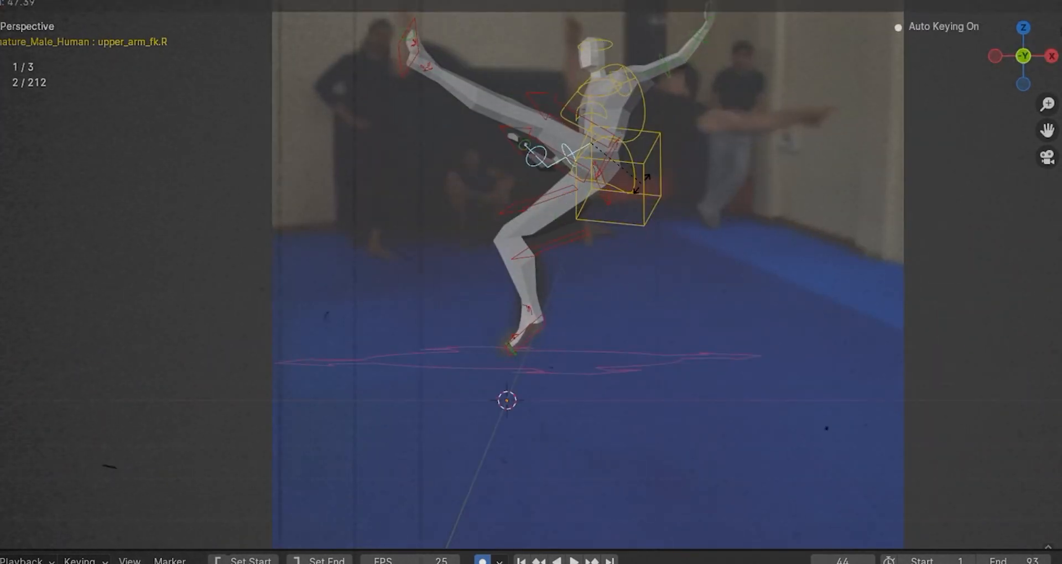
{"action": "left_click", "coordinate": [531, 177]}
{"action": "key", "text": "KP_0"}
{"action": "key", "text": "r"}
{"action": "left_click", "coordinate": [609, 185]}
Discard the right shoulder adjustment and raise the right arm to shoulder height with the forearm bent upward
{"action": "left_click", "coordinate": [571, 42], "text": "shift"}
{"action": "key", "text": "KP_0"}
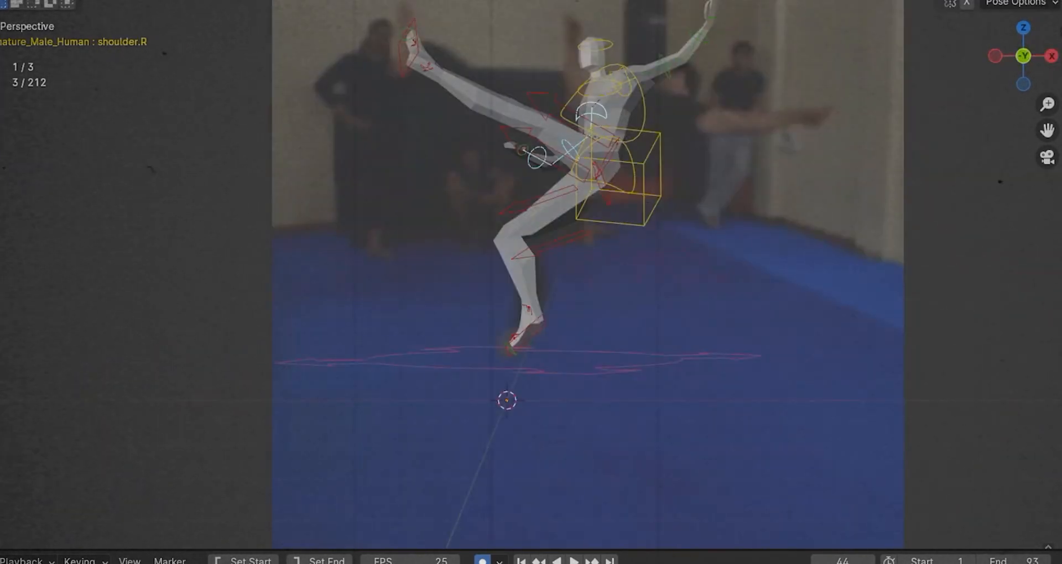
{"action": "scroll", "coordinate": [533, 122], "scroll_direction": "up", "scroll_amount": 3}
{"action": "key", "text": "g"}
{"action": "key", "text": "Escape"}
{"action": "key", "text": "ctrl+z"}
{"action": "scroll", "coordinate": [530, 266], "scroll_direction": "down", "scroll_amount": 3}
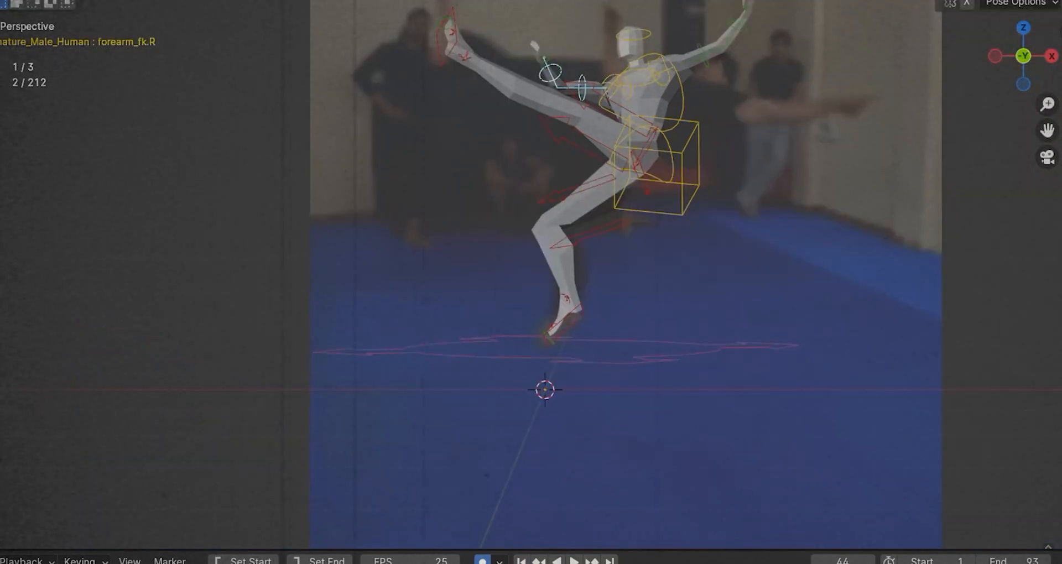
Rotate the head at frame 44 to follow the kick
{"action": "left_click", "coordinate": [634, 35]}
{"action": "scroll", "coordinate": [638, 127], "scroll_direction": "down", "scroll_amount": 1}
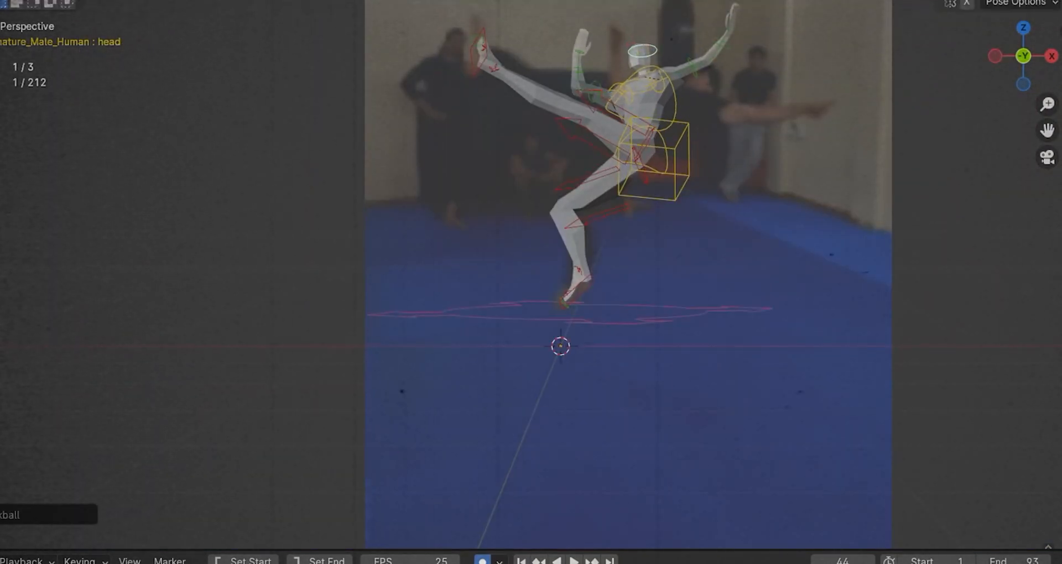
Select all the rig controls and play the animation against the reference footage to check the motion
{"action": "key", "text": "a"}
{"action": "scroll", "coordinate": [628, 277], "scroll_direction": "down", "scroll_amount": 2}
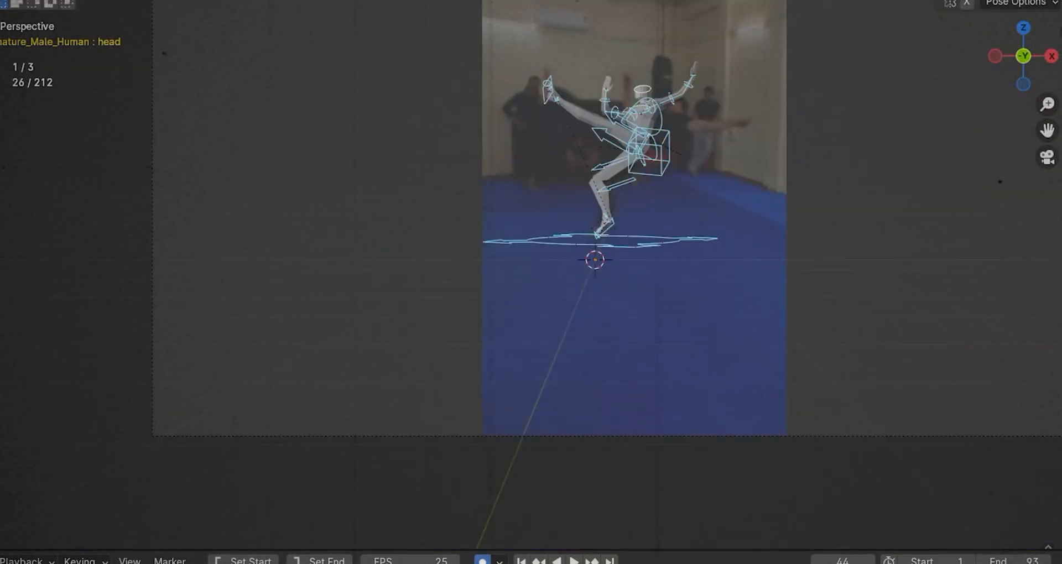
{"action": "key", "text": "space"}
{"action": "scroll", "coordinate": [636, 221], "scroll_direction": "down", "scroll_amount": 3}
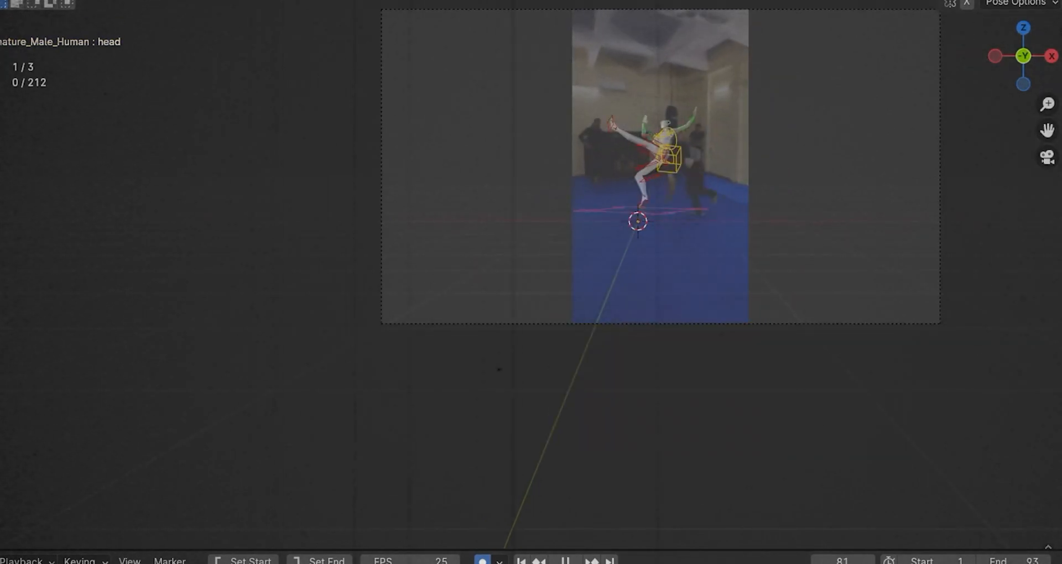
{"action": "scroll", "coordinate": [664, 188], "scroll_direction": "up", "scroll_amount": 2}
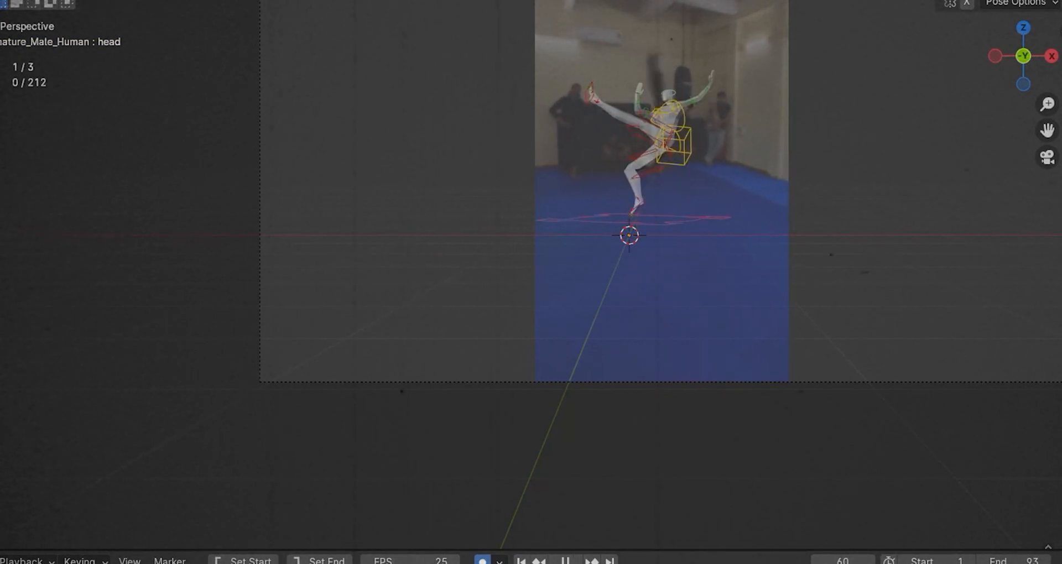
Pose the figure at frame 66 by repositioning the left foot and torso and rotating the right upper arm and forearm
{"action": "left_click", "coordinate": [673, 145]}
{"action": "scroll", "coordinate": [648, 137], "scroll_direction": "up", "scroll_amount": 2}
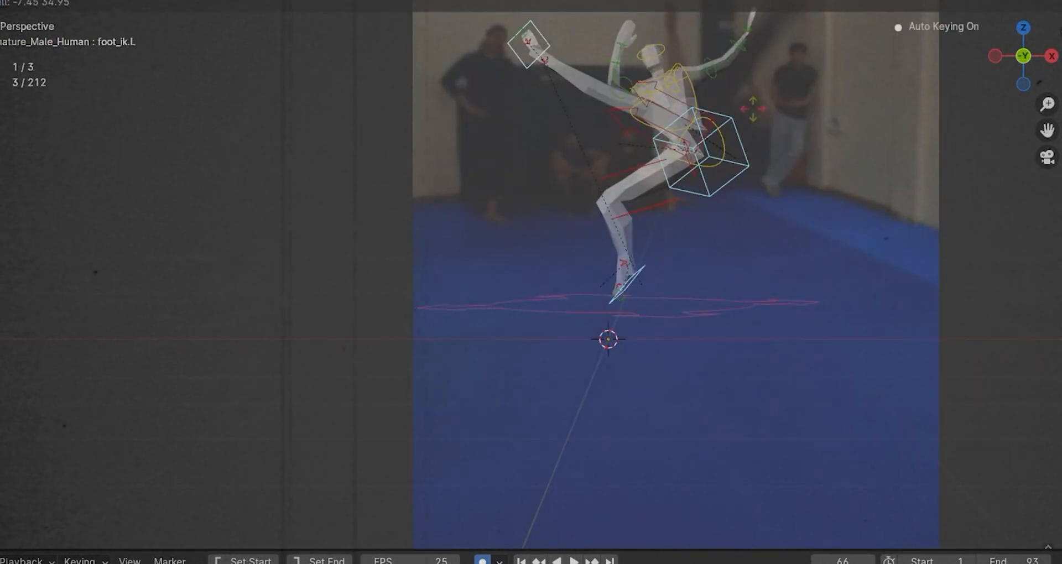
{"action": "key", "text": "ctrl+z"}
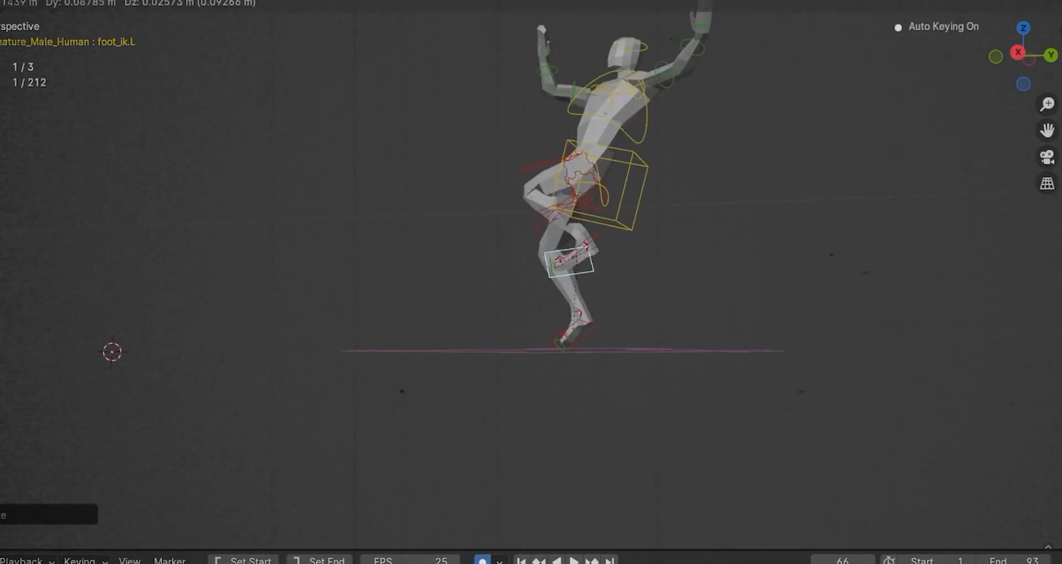
{"action": "key", "text": "g"}
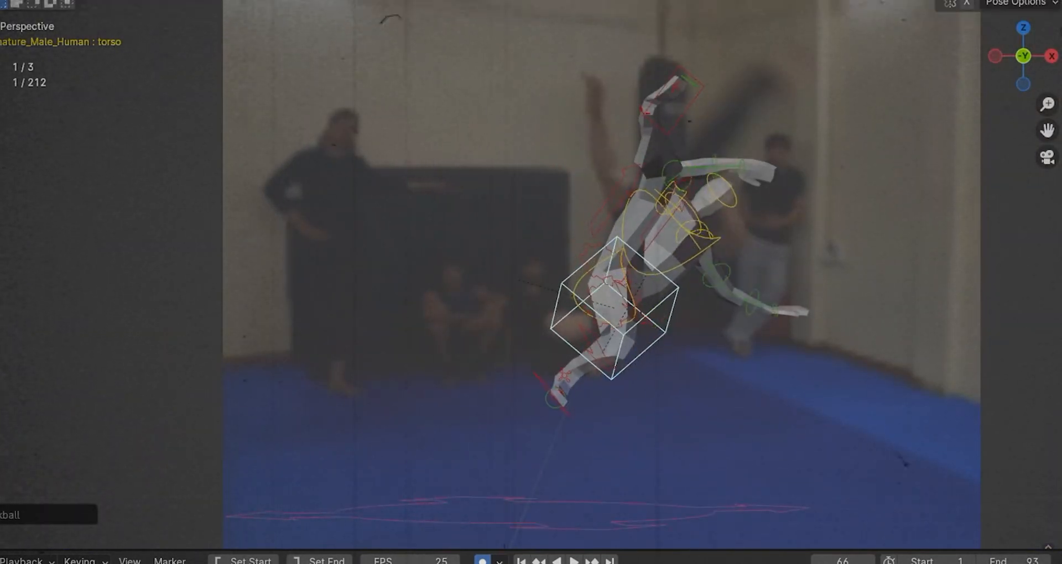
{"action": "key", "text": "g"}
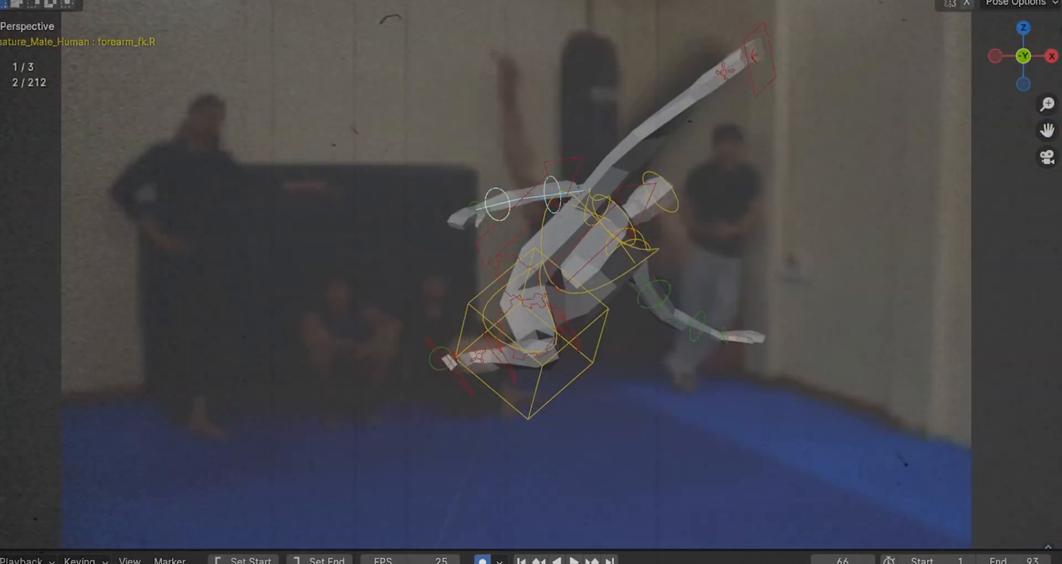
{"action": "key", "text": "r"}
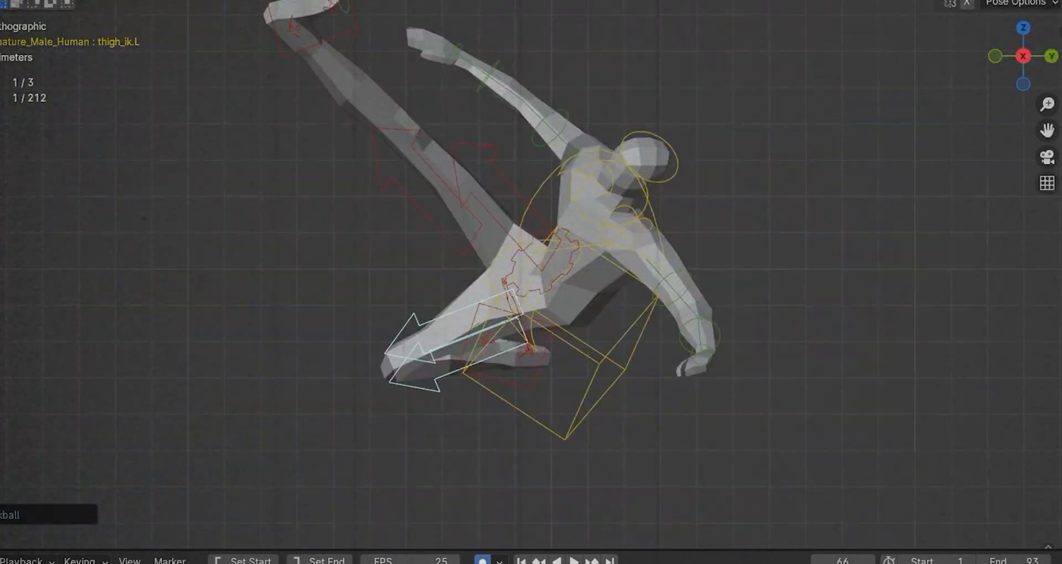
Stop playback and rotate the right foot control at frame 56 to match the raised kick
{"action": "scroll", "coordinate": [531, 276], "scroll_direction": "up", "scroll_amount": 6}
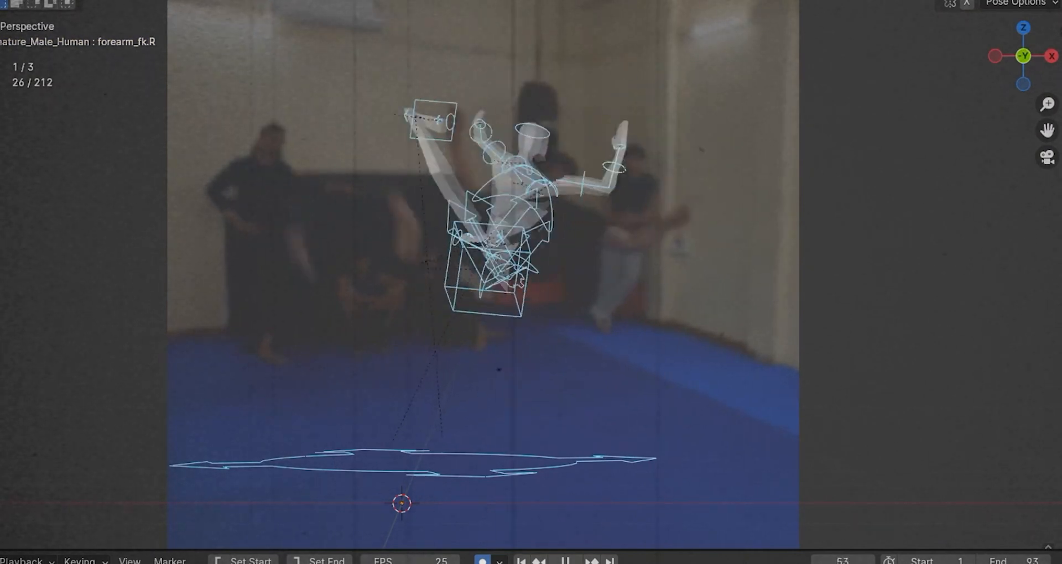
{"action": "key", "text": "Escape"}
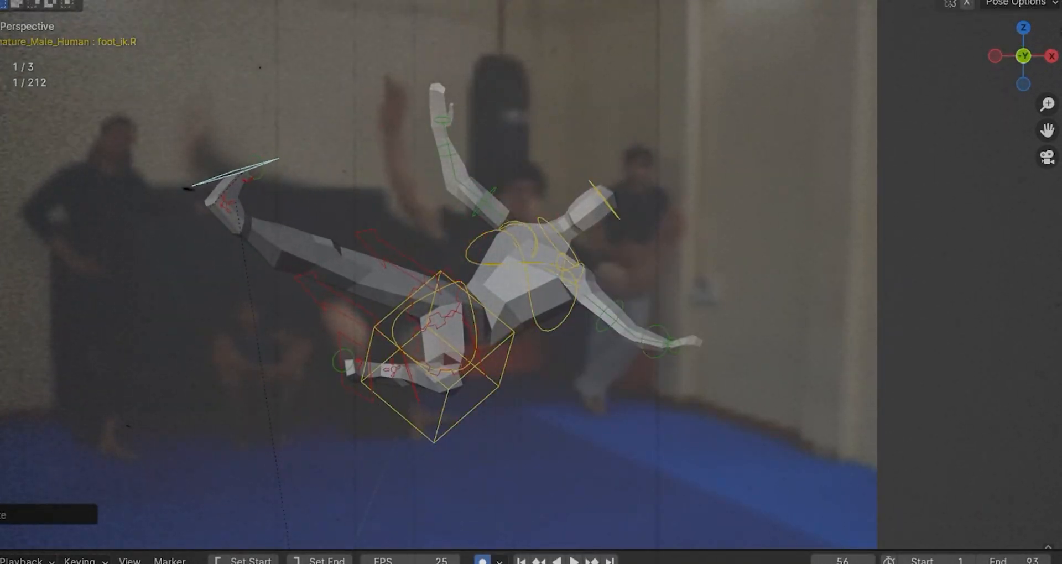
{"action": "key", "text": "r"}
{"action": "key", "text": "r"}
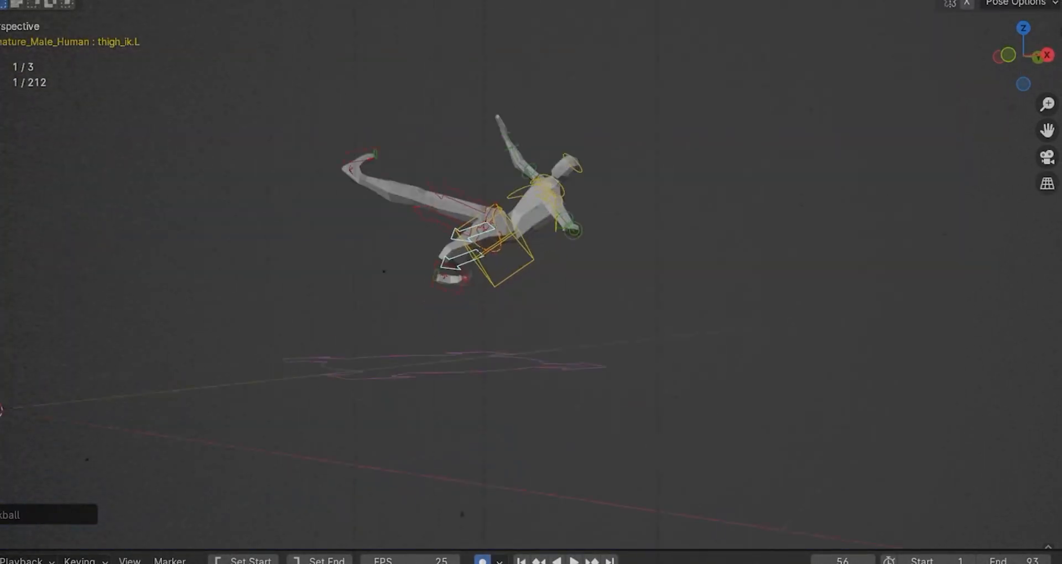
{"action": "scroll", "coordinate": [487, 271], "scroll_direction": "up", "scroll_amount": 4}
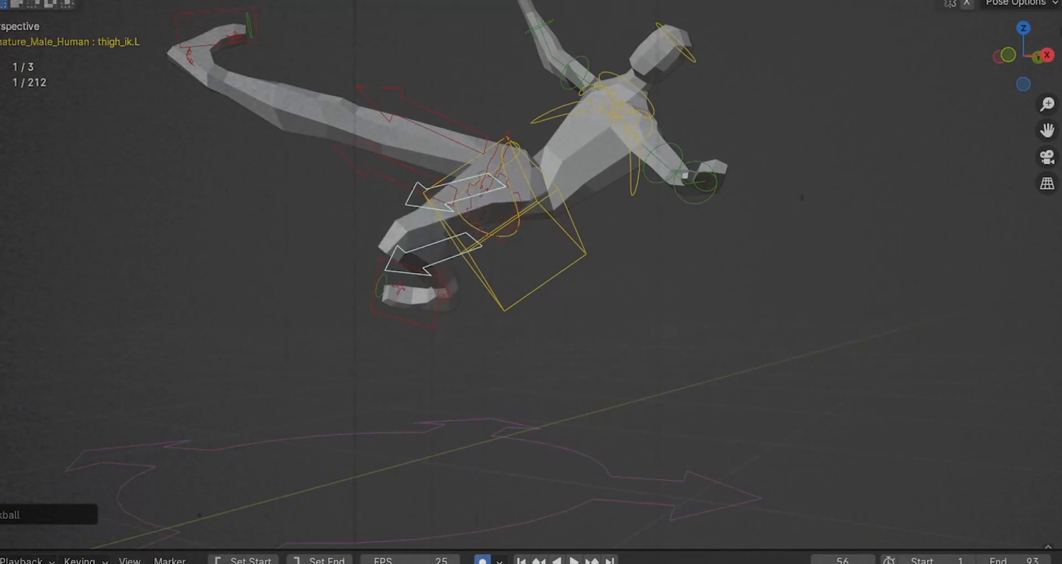
Play the animation through the camera and examine the figure from above at frame 44
{"action": "key", "text": "KP_0"}
{"action": "key", "text": "ctrl+shift+space"}
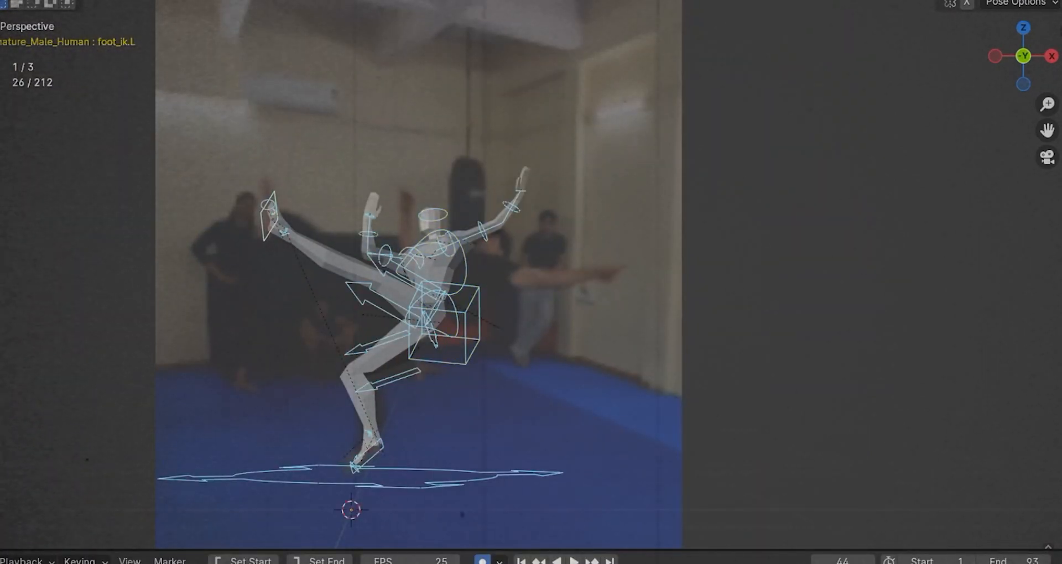
{"action": "key", "text": "KP_7"}
{"action": "scroll", "coordinate": [531, 276], "scroll_direction": "down", "scroll_amount": 2}
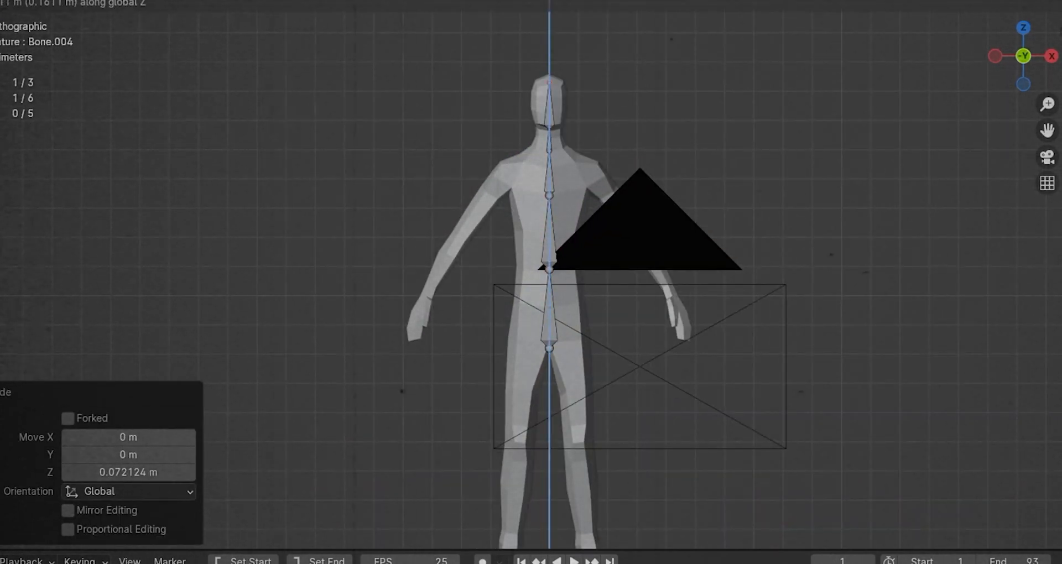
Finish the vertical head bone at about 0.17 m along Z and extrude mirrored shoulder bones from the chest joint
{"action": "left_click", "coordinate": [604, 270]}
{"action": "scroll", "coordinate": [604, 269], "scroll_direction": "up", "scroll_amount": 3}
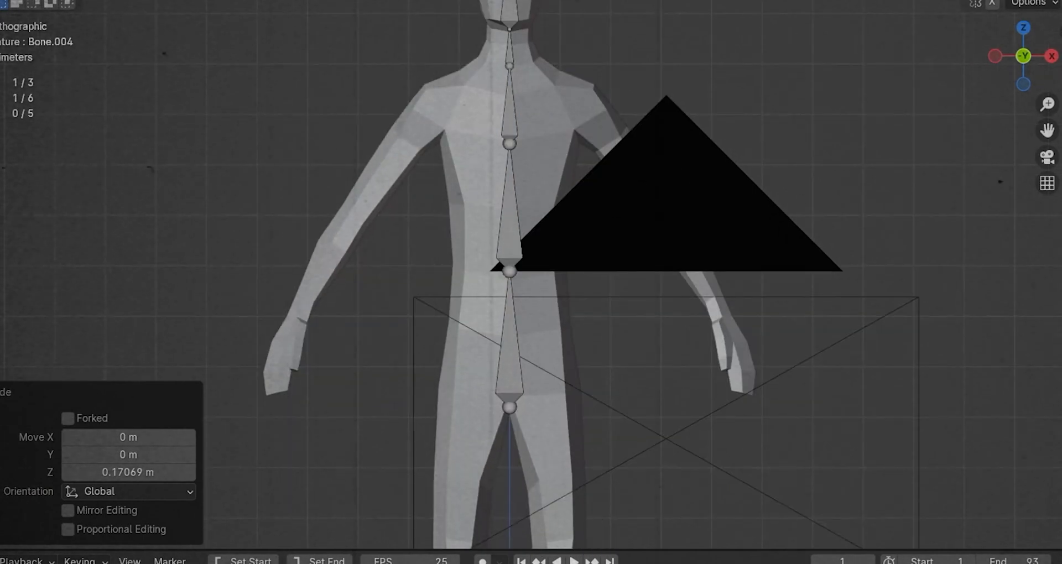
{"action": "left_click", "coordinate": [510, 108]}
{"action": "scroll", "coordinate": [509, 120], "scroll_direction": "up", "scroll_amount": 2}
{"action": "key", "text": "shift+e"}
{"action": "key", "text": "Return"}
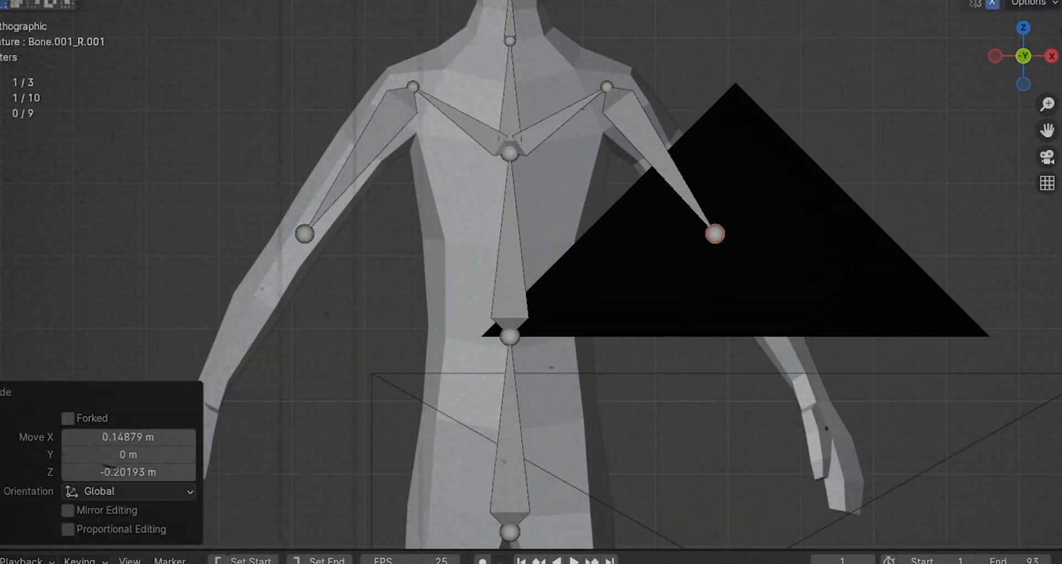
Extend both mirrored arms with forearm and hand bones, ending in a fingertip bone about 0.07 m long
{"action": "key", "text": "g"}
{"action": "left_click", "coordinate": [849, 449]}
{"action": "key", "text": "e"}
{"action": "left_click", "coordinate": [850, 500]}
{"action": "scroll", "coordinate": [531, 277], "scroll_direction": "down", "scroll_amount": 5}
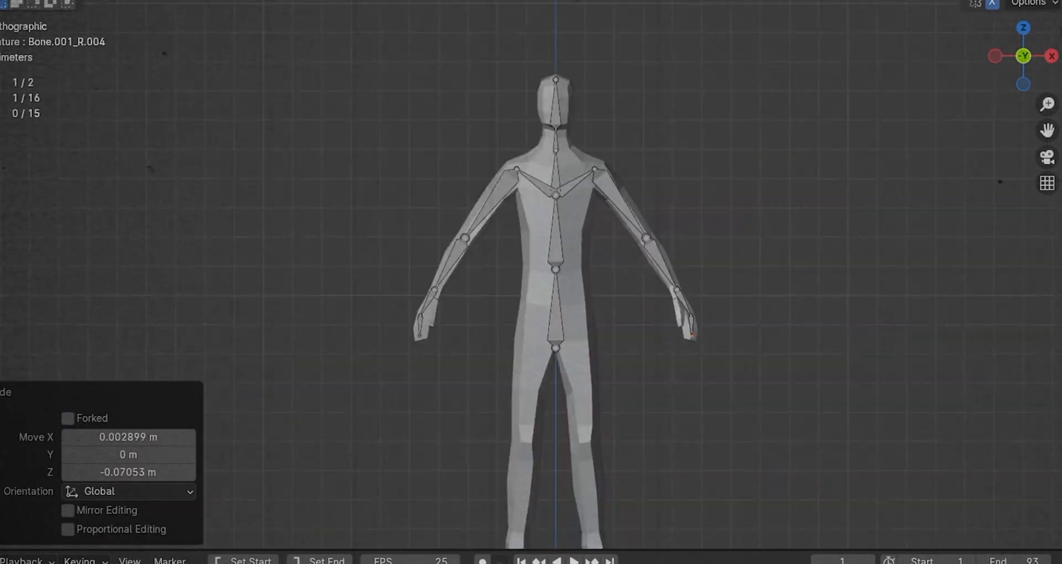
Extrude mirrored hip bones from the pelvis joint and continue with thigh and shin bones down both legs
{"action": "left_click", "coordinate": [569, 157]}
{"action": "key", "text": "shift+e"}
{"action": "left_click", "coordinate": [602, 135]}
{"action": "key", "text": "e"}
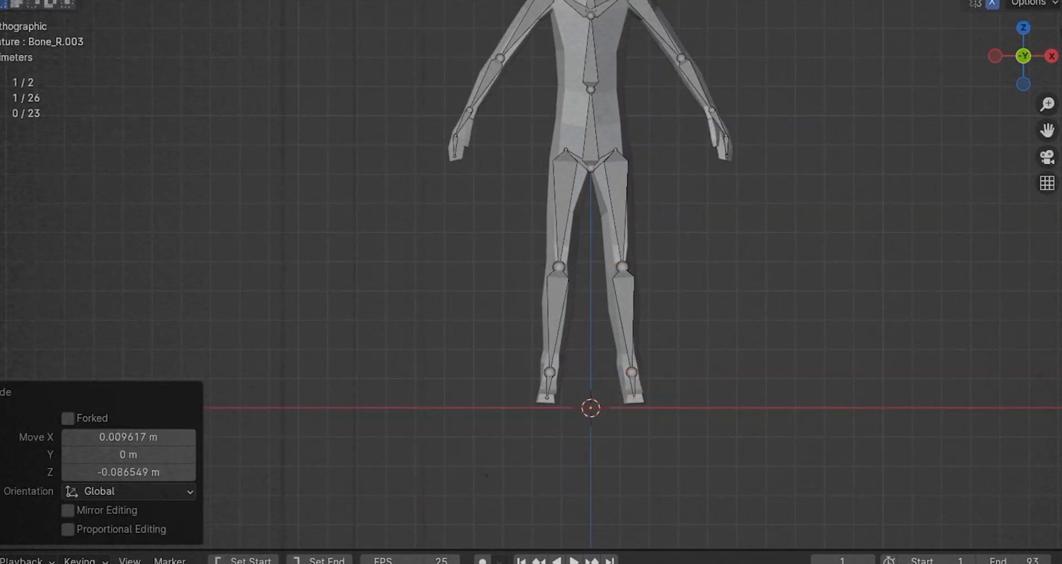
Extrude the mirrored toe bones forward in the side view and align the leg joints with the mesh
{"action": "key", "text": "KP_3"}
{"action": "scroll", "coordinate": [448, 276], "scroll_direction": "up", "scroll_amount": 4}
{"action": "key", "text": "e"}
{"action": "left_click", "coordinate": [447, 355]}
{"action": "key", "text": "g"}
{"action": "left_click", "coordinate": [448, 137]}
{"action": "key", "text": "g"}
{"action": "left_click", "coordinate": [426, 120]}
Make the mesh see-through in the side view and shift the spine's waist joint slightly forward
{"action": "middle_click_drag", "start_coordinate": [497, 248], "coordinate": [553, 288]}
{"action": "key", "text": "KP_3"}
{"action": "scroll", "coordinate": [531, 277], "scroll_direction": "down", "scroll_amount": 2}
{"action": "scroll", "coordinate": [454, 334], "scroll_direction": "up", "scroll_amount": 1}
{"action": "key", "text": "alt+z"}
{"action": "left_click", "coordinate": [618, 252]}
{"action": "key", "text": "g"}
{"action": "left_click", "coordinate": [609, 247]}
{"action": "middle_click_drag", "start_coordinate": [608, 247], "coordinate": [655, 277]}
Enable the Move object gizmo and shift the waist, chest and neck joints slightly forward along Y
{"action": "left_click", "coordinate": [706, 128]}
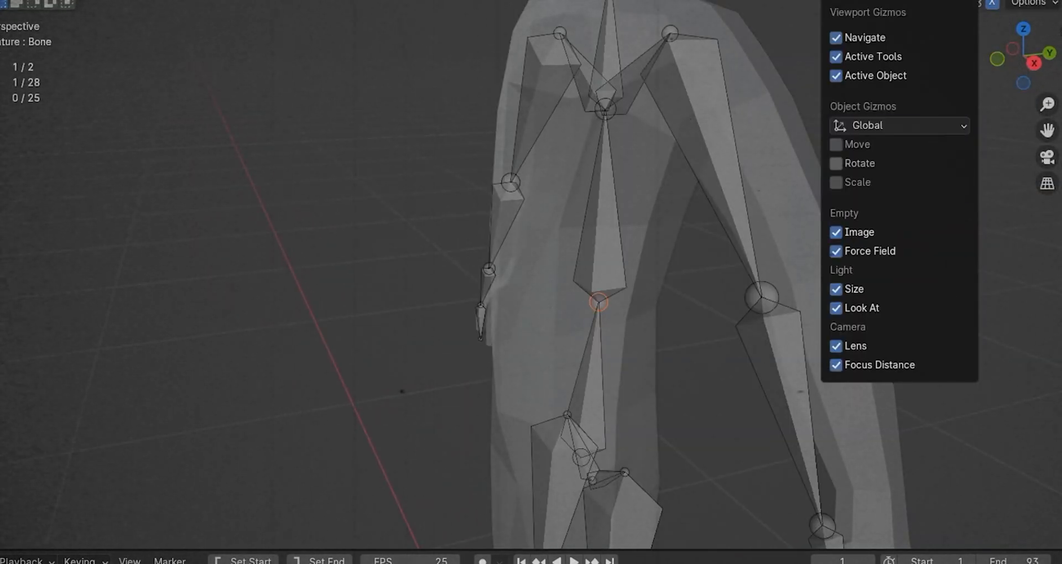
{"action": "left_click", "coordinate": [836, 144]}
{"action": "left_click_drag", "start_coordinate": [657, 294], "coordinate": [650, 295]}
{"action": "left_click", "coordinate": [605, 109]}
{"action": "left_click_drag", "start_coordinate": [667, 106], "coordinate": [657, 107]}
{"action": "middle_click_drag", "start_coordinate": [614, 110], "coordinate": [569, 304], "text": "shift"}
{"action": "left_click", "coordinate": [566, 188]}
{"action": "left_click_drag", "start_coordinate": [627, 183], "coordinate": [615, 184]}
{"action": "left_click", "coordinate": [563, 128]}
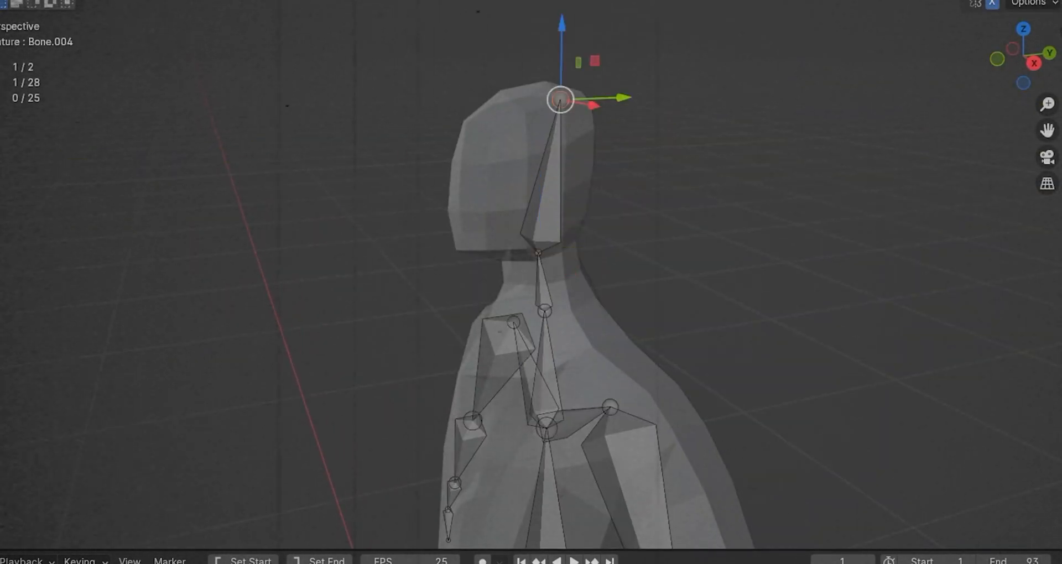
Move the elbow joint back along Y in the top view so it sits inside the arm mesh
{"action": "key", "text": "KP_3"}
{"action": "key", "text": "KP_1"}
{"action": "key", "text": "KP_7"}
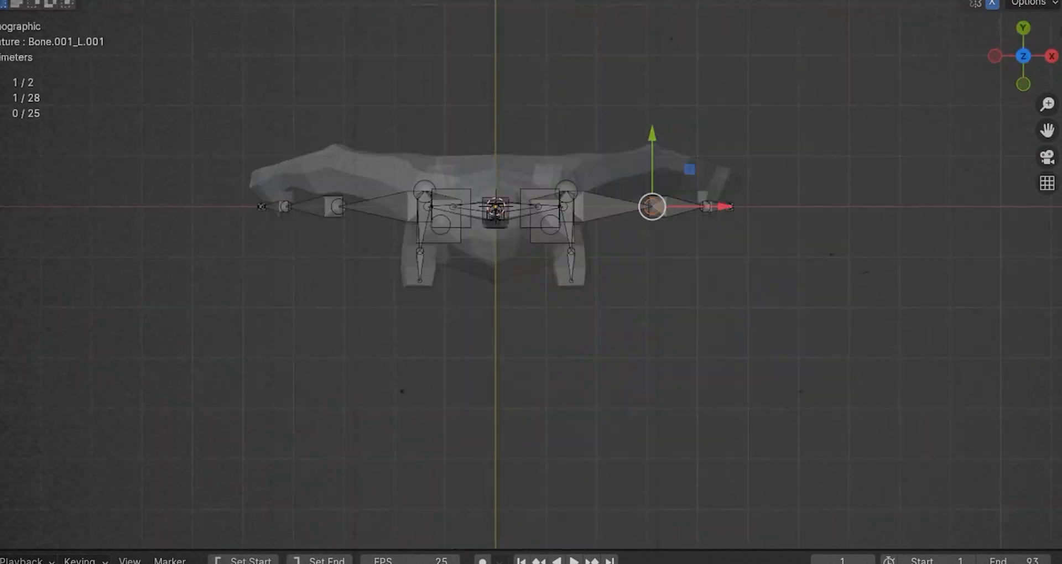
{"action": "scroll", "coordinate": [641, 198], "scroll_direction": "up", "scroll_amount": 3}
{"action": "left_click_drag", "start_coordinate": [661, 139], "coordinate": [661, 64]}
Move the wrist and hand joints back into the hand mesh and lower the wrist joint slightly
{"action": "left_click", "coordinate": [753, 212]}
{"action": "left_click_drag", "start_coordinate": [736, 188], "coordinate": [816, 238]}
{"action": "left_click", "coordinate": [794, 165]}
{"action": "left_click_drag", "start_coordinate": [780, 140], "coordinate": [795, 112]}
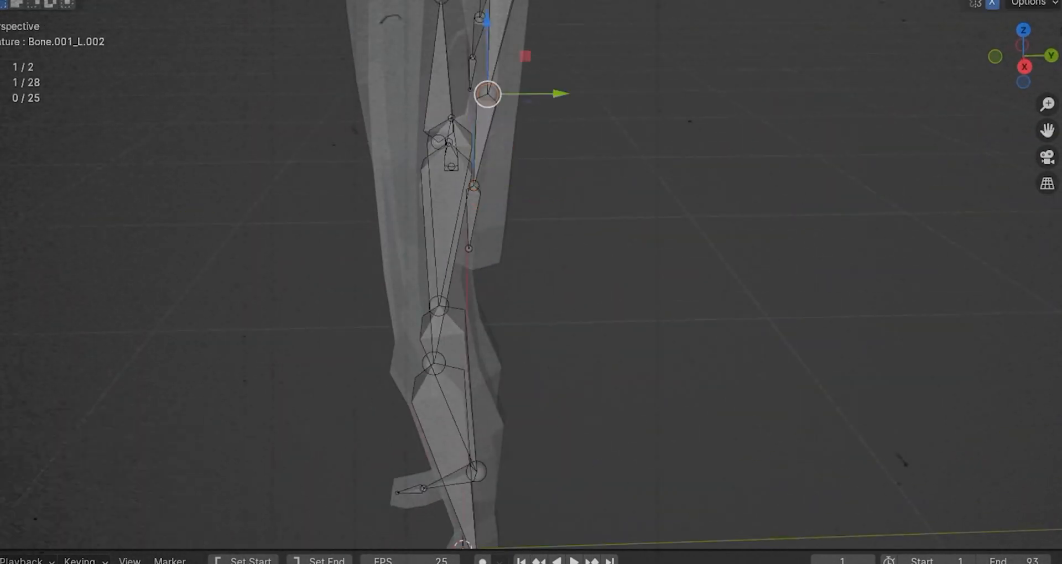
{"action": "left_click_drag", "start_coordinate": [483, 52], "coordinate": [483, 60]}
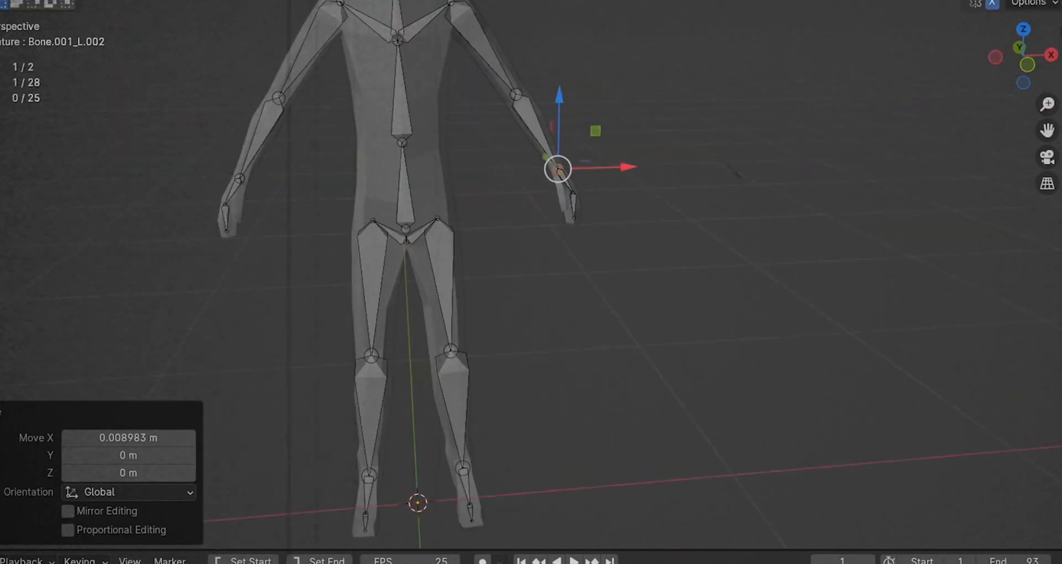
Delete the shoulder and hip connector bones and parent the thigh bones to the lowest spine bone
{"action": "scroll", "coordinate": [531, 276], "scroll_direction": "up", "scroll_amount": 2}
{"action": "key", "text": "x"}
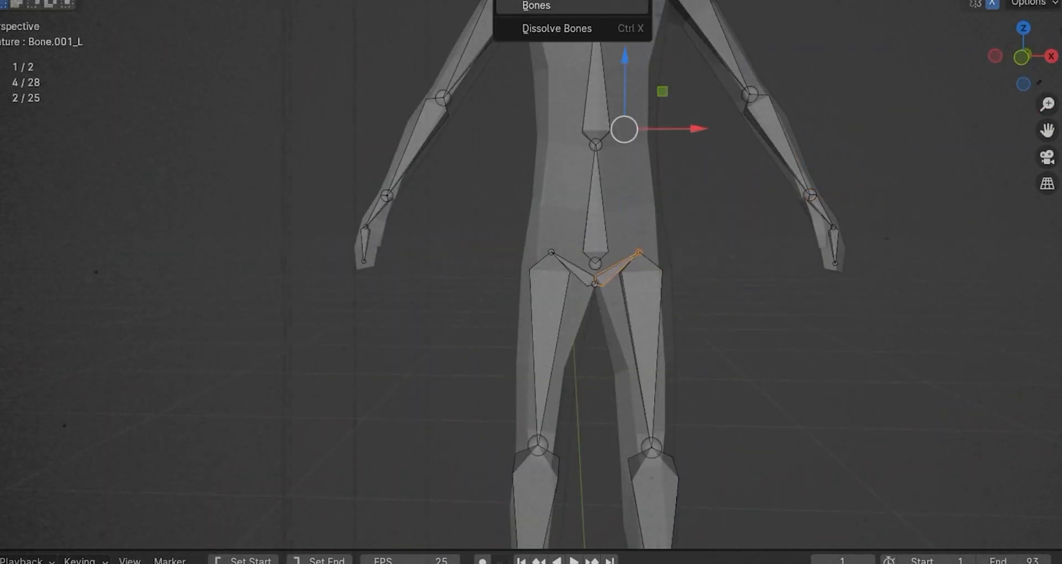
{"action": "scroll", "coordinate": [597, 277], "scroll_direction": "up", "scroll_amount": 3}
{"action": "left_click", "coordinate": [673, 327]}
{"action": "left_click", "coordinate": [589, 177], "text": "shift"}
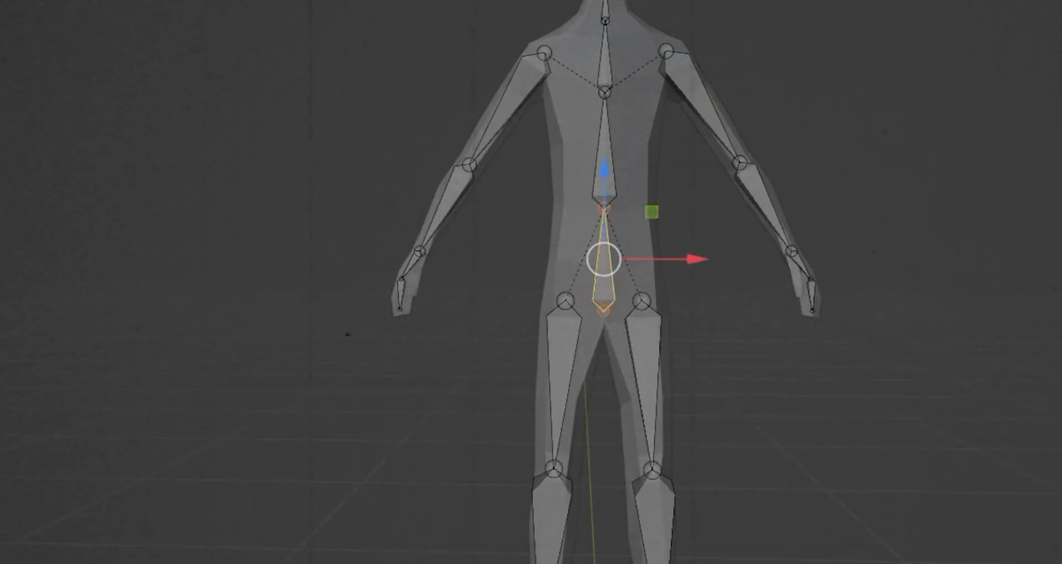
Save the file and switch the armature to Pose Mode
{"action": "key", "text": "n"}
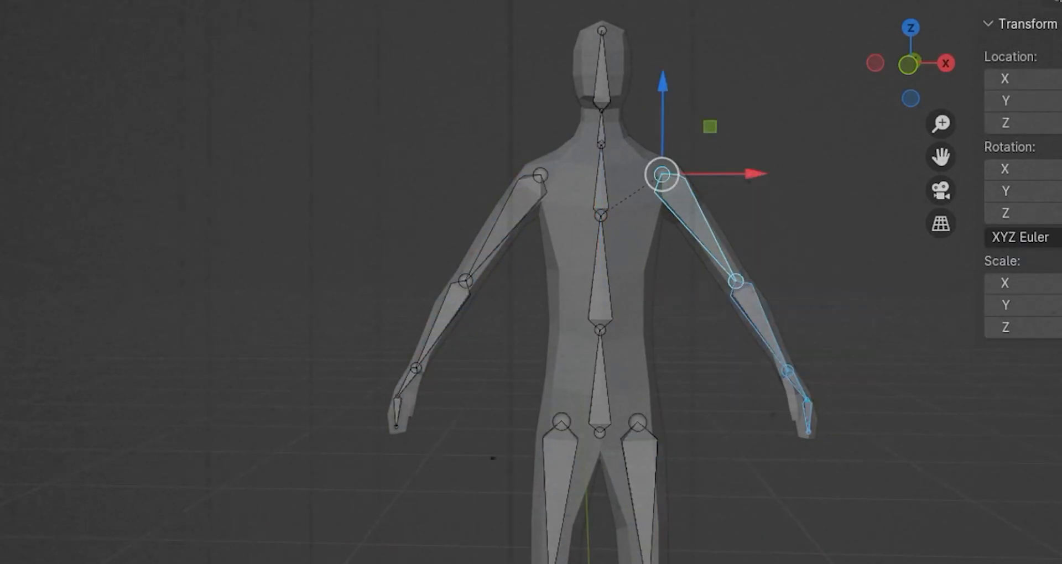
{"action": "key", "text": "ctrl+s"}
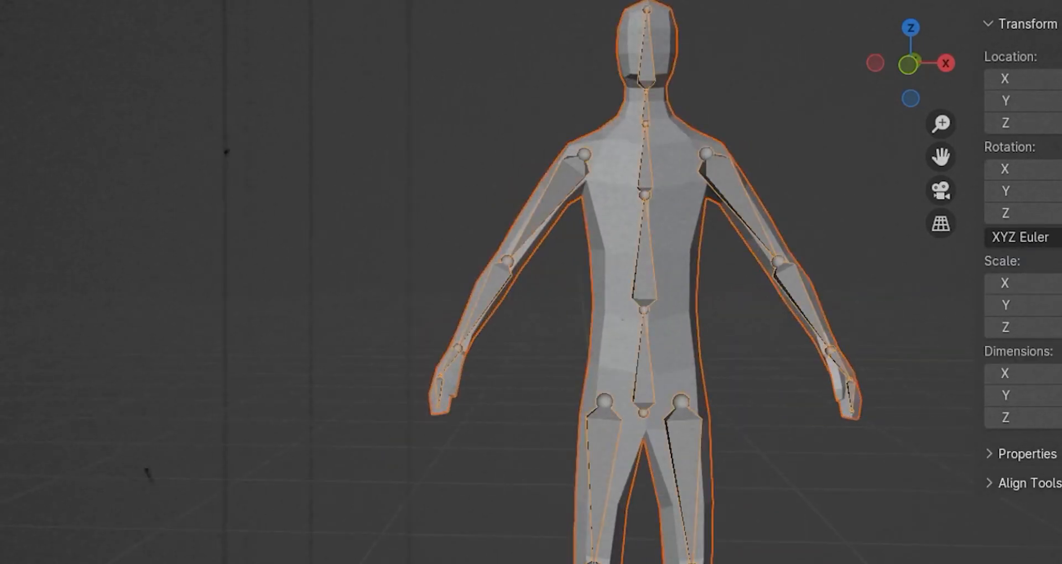
{"action": "key", "text": "ctrl+Tab"}
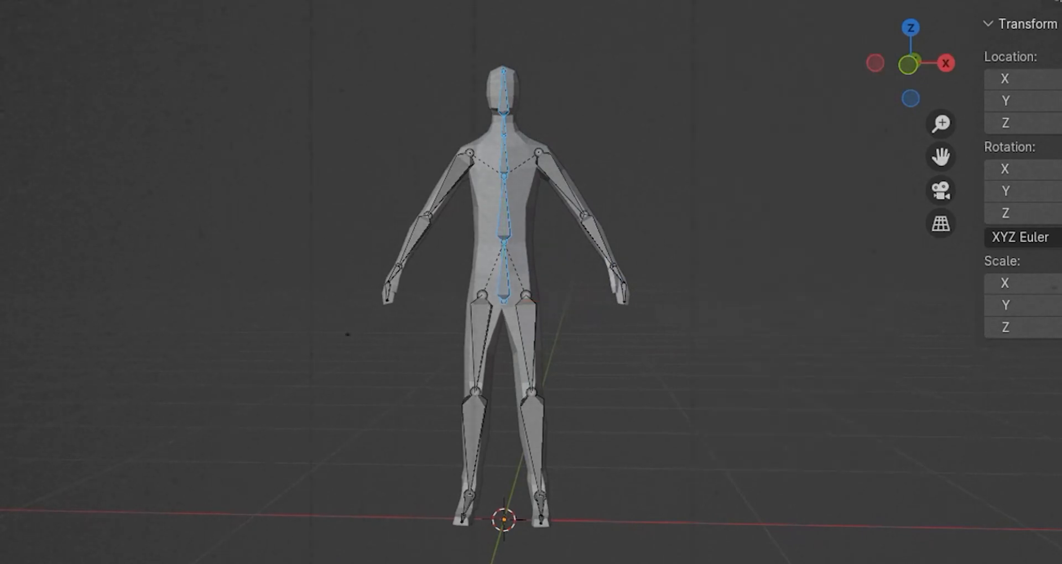
Try free trackball rotations on the spine bones and a second bone selection to test how the mesh deforms
{"action": "key", "text": "r"}
{"action": "key", "text": "r"}
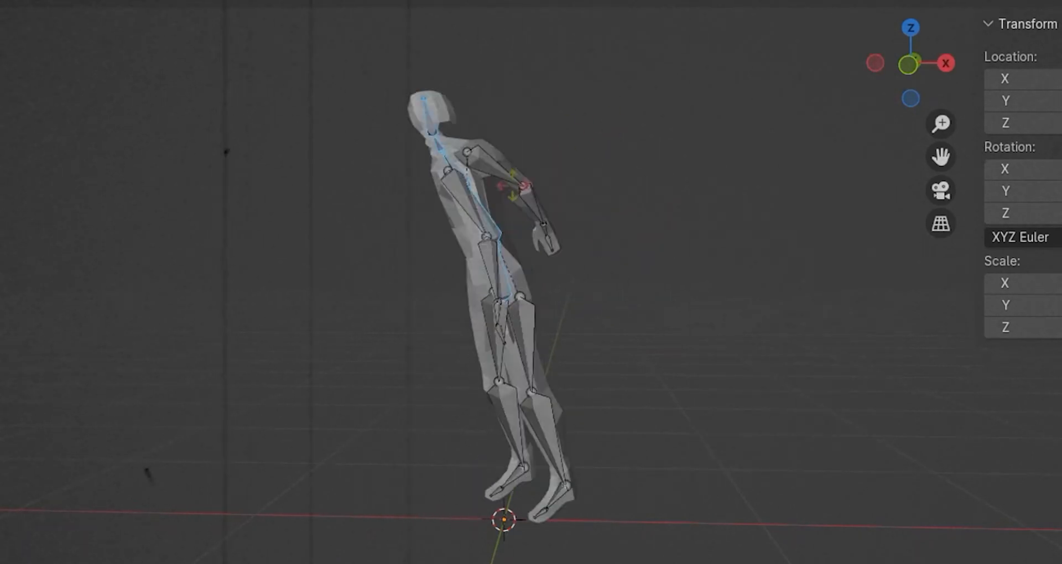
{"action": "right_click", "coordinate": [662, 154]}
{"action": "left_click_drag", "start_coordinate": [491, 44], "coordinate": [519, 213]}
{"action": "key", "text": "r"}
{"action": "key", "text": "r"}
{"action": "right_click", "coordinate": [547, 261]}
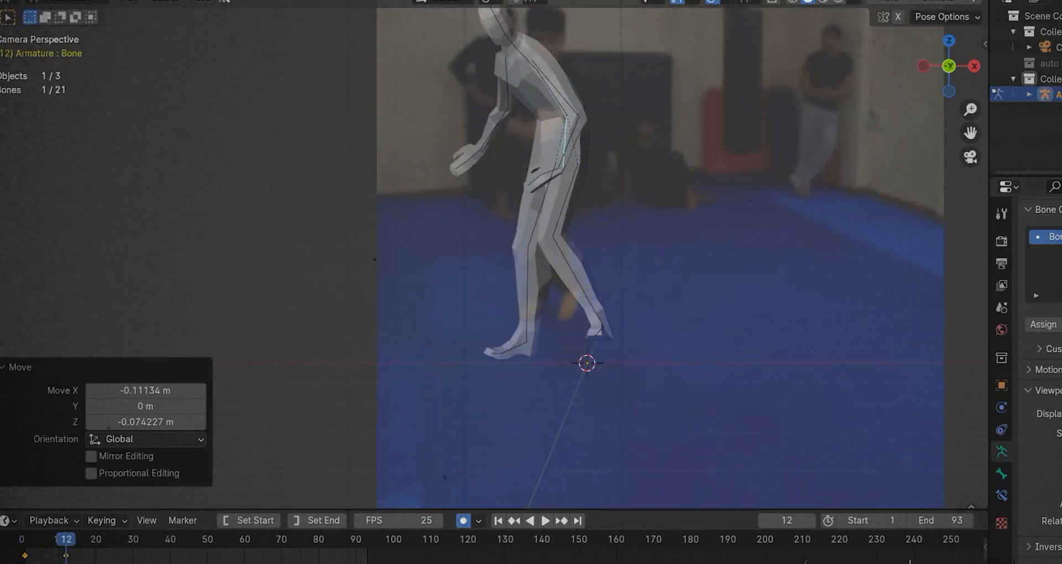
Select the camera, make its reference video stand out more clearly against the figure, and save the file
{"action": "left_click", "coordinate": [1055, 47]}
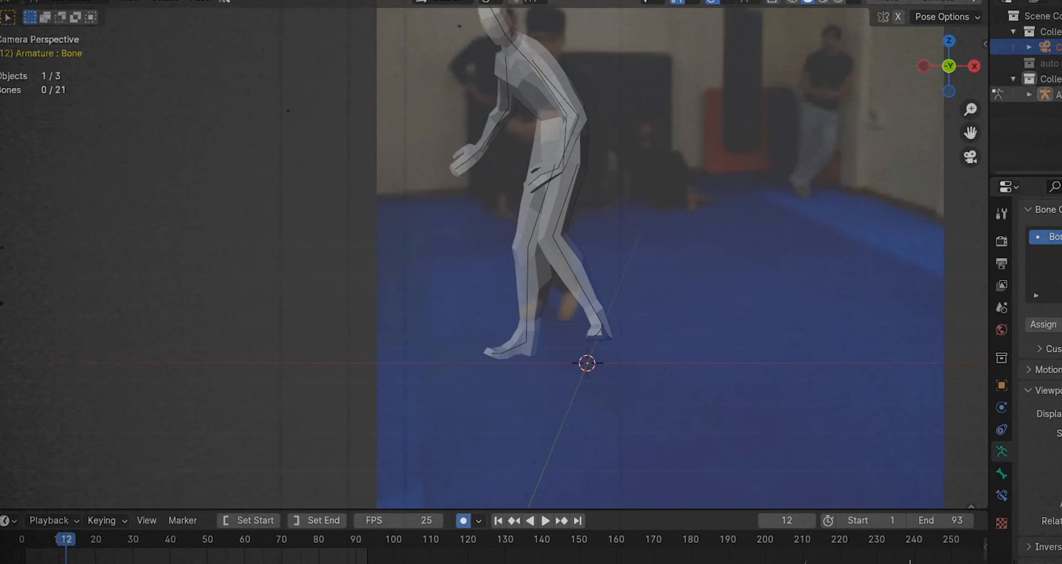
{"action": "left_click", "coordinate": [1055, 48]}
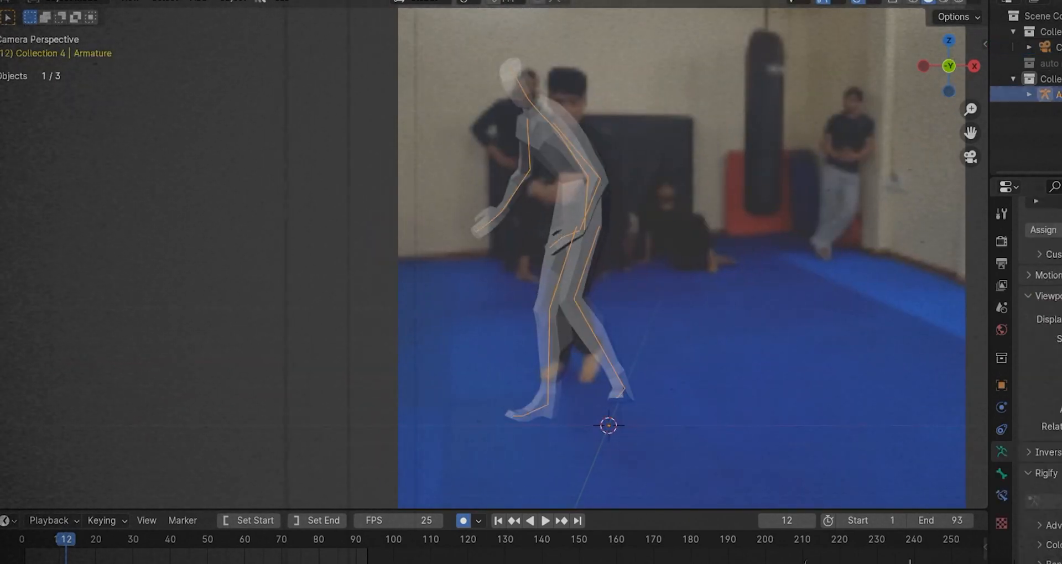
{"action": "key", "text": "ctrl+s"}
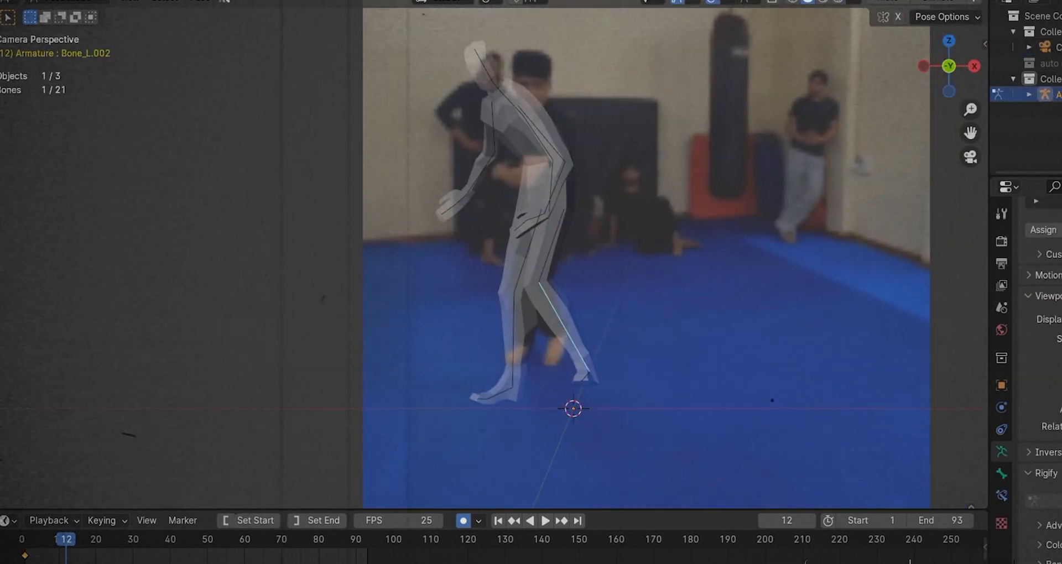
Rotate the left shin and thigh bones at frame 12 to bend the left leg behind the body
{"action": "key", "text": "r"}
{"action": "key", "text": "r"}
{"action": "left_click", "coordinate": [564, 381]}
{"action": "key", "text": "r"}
{"action": "key", "text": "r"}
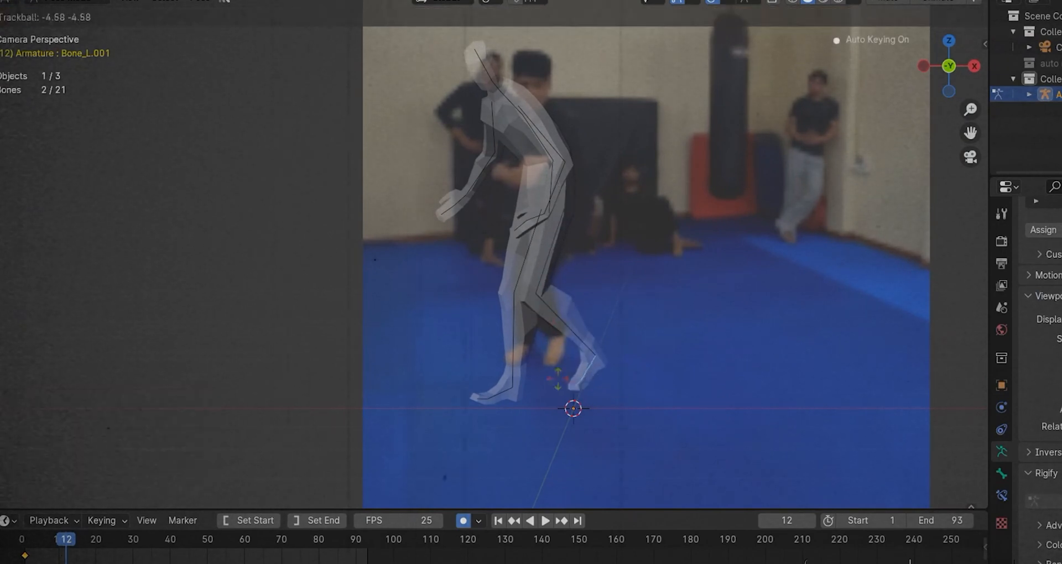
{"action": "left_click", "coordinate": [559, 381]}
Rotate the right thigh and shin bones at frame 12 to bring the right foot back under the body
{"action": "left_click_drag", "start_coordinate": [491, 280], "coordinate": [527, 310]}
{"action": "key", "text": "r"}
{"action": "key", "text": "r"}
{"action": "left_click", "coordinate": [589, 293]}
{"action": "key", "text": "r"}
{"action": "left_click", "coordinate": [620, 266]}
{"action": "left_click", "coordinate": [548, 394]}
{"action": "key", "text": "r"}
{"action": "key", "text": "r"}
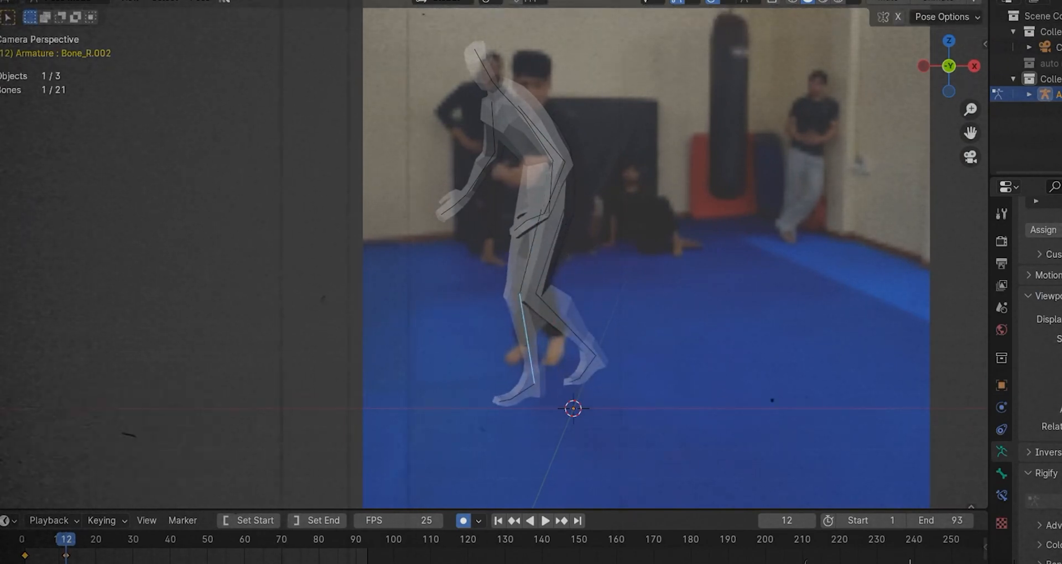
Rotate the left arm, upper spine and shoulder bones at frame 12 to bend the upper body over the reference fighter
{"action": "key", "text": "Return"}
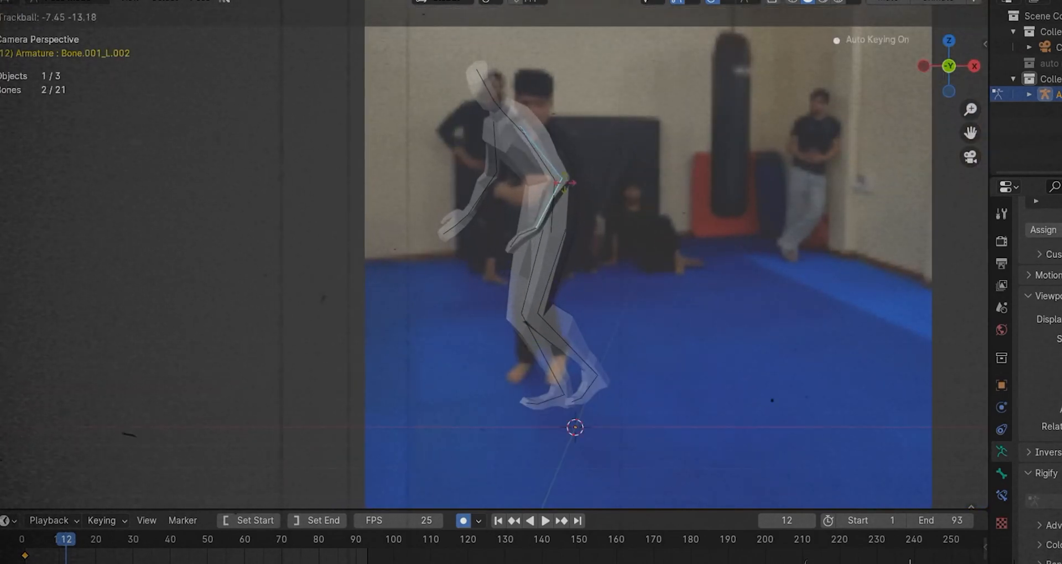
{"action": "left_click", "coordinate": [564, 183]}
{"action": "left_click", "coordinate": [543, 162]}
{"action": "left_click", "coordinate": [528, 169]}
{"action": "left_click", "coordinate": [482, 89]}
{"action": "key", "text": "r"}
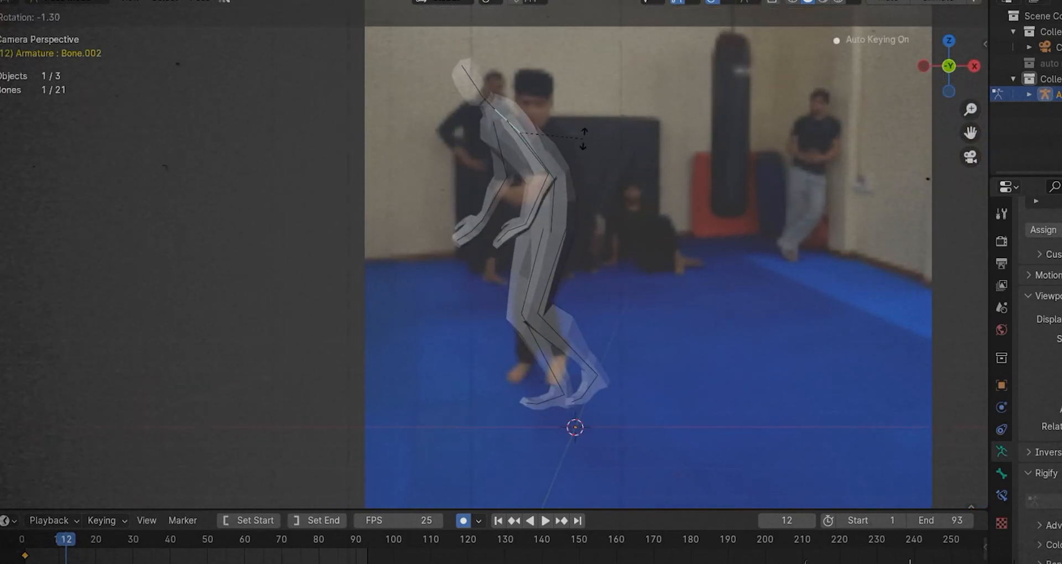
{"action": "left_click", "coordinate": [585, 141]}
{"action": "left_click", "coordinate": [492, 108], "text": "shift"}
{"action": "key", "text": "r"}
{"action": "left_click", "coordinate": [581, 138]}
Move and rotate the left upper arm and forearm bones at frame 12 to bring the arm forward
{"action": "left_click", "coordinate": [533, 152]}
{"action": "key", "text": "g"}
{"action": "left_click", "coordinate": [520, 161]}
{"action": "key", "text": "r"}
{"action": "key", "text": "r"}
{"action": "key", "text": "g"}
{"action": "left_click", "coordinate": [526, 200]}
{"action": "key", "text": "r"}
{"action": "key", "text": "r"}
{"action": "key", "text": "r"}
{"action": "key", "text": "r"}
{"action": "left_click", "coordinate": [514, 242]}
Rotate the right upper arm and forearm bones at frame 12 so the arm reaches out in front of the body
{"action": "left_click", "coordinate": [500, 151]}
{"action": "left_click", "coordinate": [493, 194]}
{"action": "key", "text": "r"}
{"action": "key", "text": "r"}
{"action": "key", "text": "r"}
{"action": "left_click", "coordinate": [419, 198]}
{"action": "key", "text": "r"}
{"action": "key", "text": "r"}
{"action": "left_click", "coordinate": [410, 207]}
Refine the right forearm and hand at frame 12, checking the pose outside the camera view and returning to it
{"action": "left_click", "coordinate": [455, 190]}
{"action": "key", "text": "r"}
{"action": "key", "text": "r"}
{"action": "left_click", "coordinate": [486, 158]}
{"action": "key", "text": "r"}
{"action": "key", "text": "r"}
{"action": "key", "text": "g"}
{"action": "middle_click_drag", "start_coordinate": [470, 177], "coordinate": [125, 100]}
{"action": "key", "text": "g"}
{"action": "key", "text": "KP_0"}
Select all bones, enlarge the timeline area and apply a keyframe option to the key at frame 12
{"action": "key", "text": "a"}
{"action": "key", "text": "Right"}
{"action": "key", "text": "Right"}
{"action": "key", "text": "t"}
{"action": "left_click", "coordinate": [72, 504]}
{"action": "right_click", "coordinate": [66, 511]}
{"action": "mouse_move", "coordinate": [67, 484]}
{"action": "left_click", "coordinate": [197, 533]}
Return to the start of the timeline and play the animation to check the motion between the first two poses
{"action": "key", "text": "shift+Left"}
{"action": "key", "text": "space"}
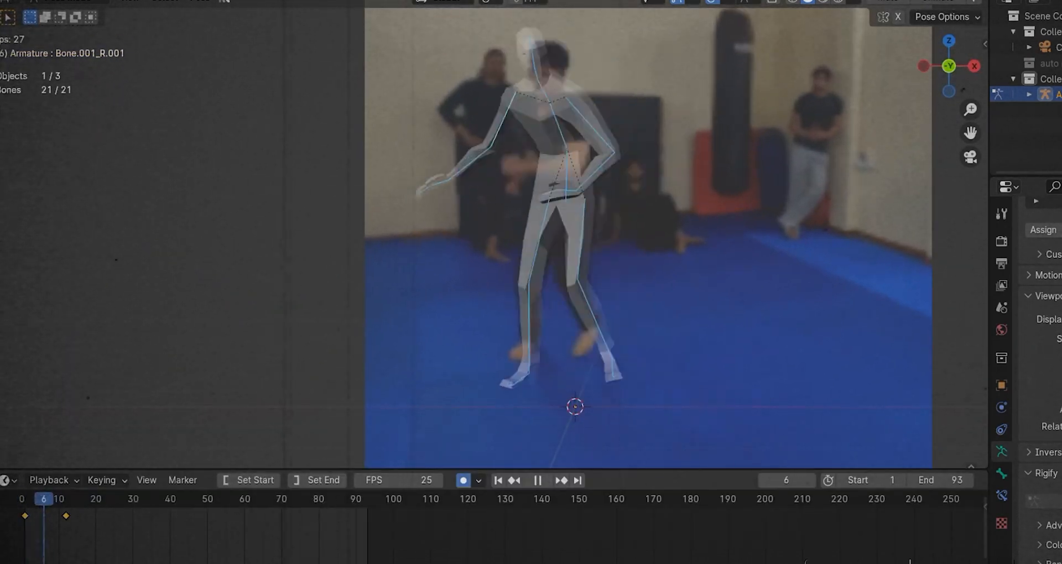
{"action": "key", "text": "space"}
{"action": "scroll", "coordinate": [663, 253], "scroll_direction": "down", "scroll_amount": 4}
{"action": "scroll", "coordinate": [656, 257], "scroll_direction": "up", "scroll_amount": 3}
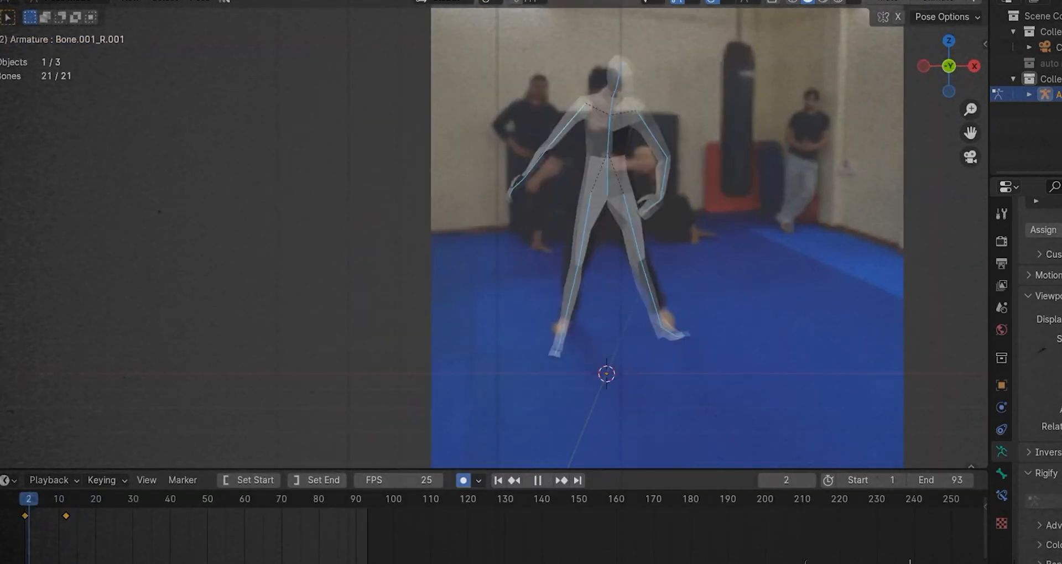
{"action": "key", "text": "space"}
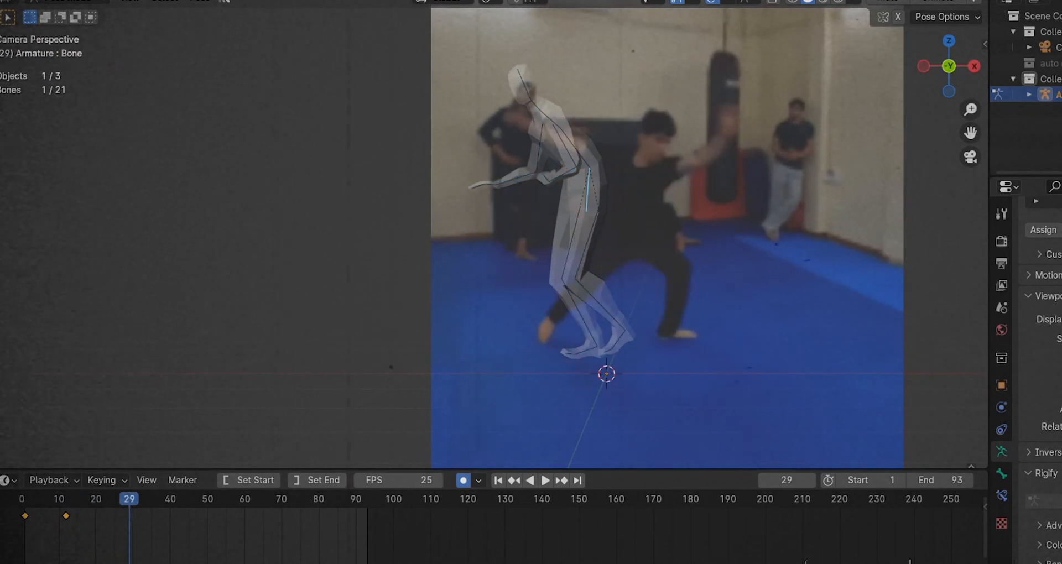
Move and rotate the root bone at frame 29 to turn the body and place it over the lunging fighter
{"action": "key", "text": "g"}
{"action": "key", "text": "r"}
{"action": "key", "text": "r"}
{"action": "key", "text": "g"}
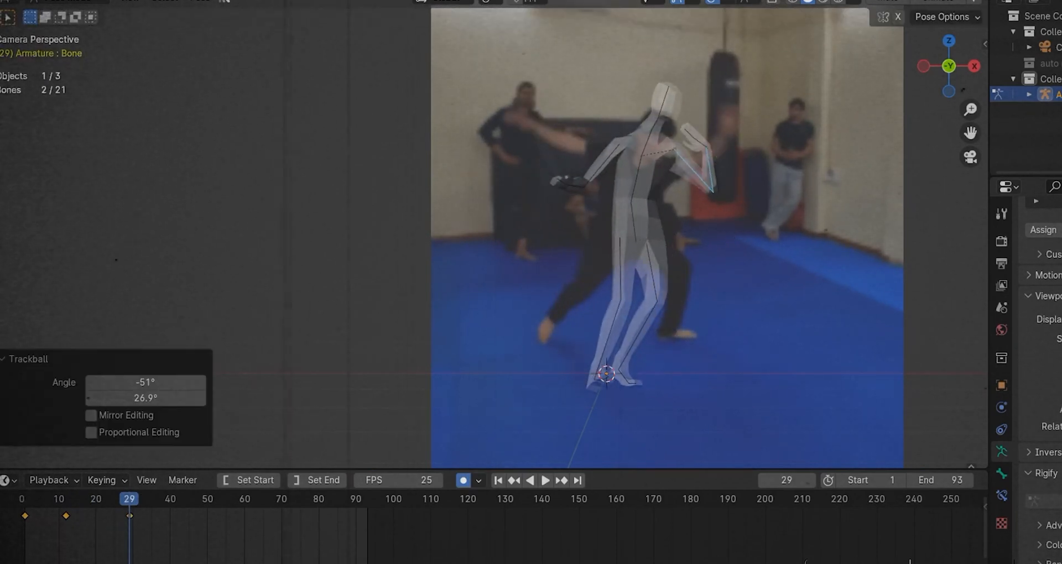
Select the left upper arm and forearm bones and rotate them at frame 29 to swing the arm outward
{"action": "right_click", "coordinate": [744, 174]}
{"action": "key", "text": "period"}
{"action": "left_click", "coordinate": [720, 269]}
{"action": "left_click", "coordinate": [714, 176], "text": "shift"}
{"action": "key", "text": "r"}
{"action": "left_click", "coordinate": [840, 429]}
{"action": "key", "text": "r"}
{"action": "left_click", "coordinate": [818, 309]}
Rotate the left arm bones further at frame 29 to extend the upper arm sideways and raise the forearm
{"action": "left_click", "coordinate": [685, 171]}
{"action": "key", "text": "r"}
{"action": "key", "text": "r"}
{"action": "left_click", "coordinate": [684, 210]}
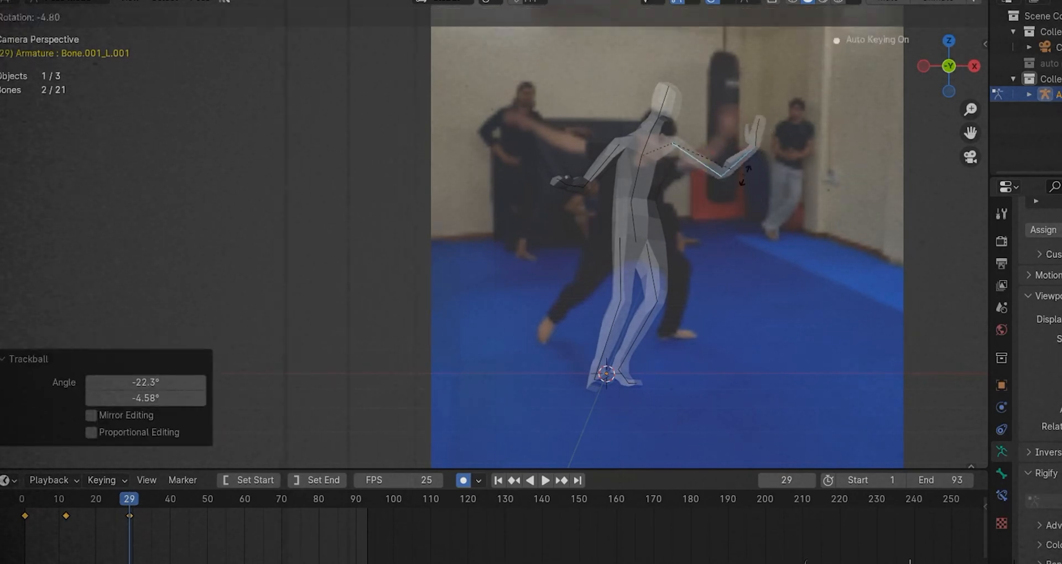
{"action": "key", "text": "r"}
{"action": "left_click", "coordinate": [718, 115]}
{"action": "key", "text": "r"}
{"action": "left_click", "coordinate": [736, 111]}
Select the right upper arm and forearm bones and start rotating them away from the body at frame 29
{"action": "left_click", "coordinate": [602, 165]}
{"action": "key", "text": "r"}
{"action": "left_click", "coordinate": [595, 160]}
{"action": "left_click_drag", "start_coordinate": [604, 185], "coordinate": [564, 144]}
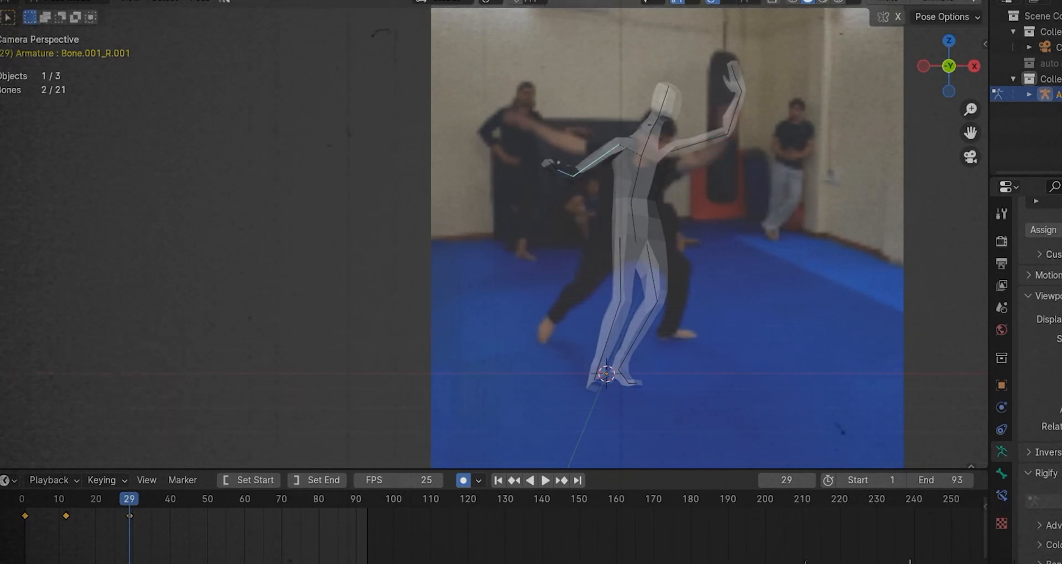
{"action": "left_click", "coordinate": [609, 211]}
{"action": "left_click", "coordinate": [590, 155]}
{"action": "key", "text": "r"}
{"action": "left_click", "coordinate": [621, 189]}
Move and rotate the right arm bones at frame 29 to stretch the arm back and upward along the fighter's arm
{"action": "key", "text": "g"}
{"action": "key", "text": "r"}
{"action": "left_click", "coordinate": [544, 121]}
{"action": "key", "text": "r"}
{"action": "left_click", "coordinate": [666, 110]}
{"action": "key", "text": "r"}
{"action": "left_click", "coordinate": [591, 133]}
{"action": "key", "text": "g"}
{"action": "left_click", "coordinate": [593, 125]}
Move the left upper arm bone at frame 29 about 0.029 m in X and -0.016 m in Z
{"action": "left_click", "coordinate": [701, 142]}
{"action": "key", "text": "g"}
{"action": "left_click", "coordinate": [707, 145]}
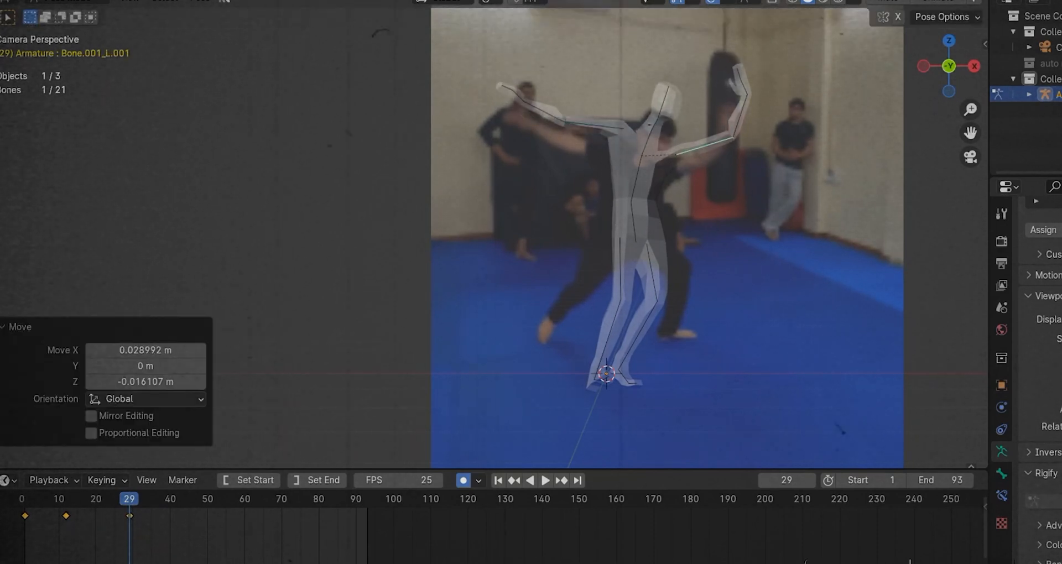
Rotate the spine and neck bones at frame 29 to tilt the upper torso and head towards the front arm
{"action": "left_click_drag", "start_coordinate": [612, 146], "coordinate": [655, 181]}
{"action": "key", "text": "r"}
{"action": "key", "text": "r"}
{"action": "key", "text": "r"}
{"action": "left_click", "coordinate": [658, 180]}
{"action": "key", "text": "r"}
{"action": "key", "text": "r"}
{"action": "left_click", "coordinate": [662, 171]}
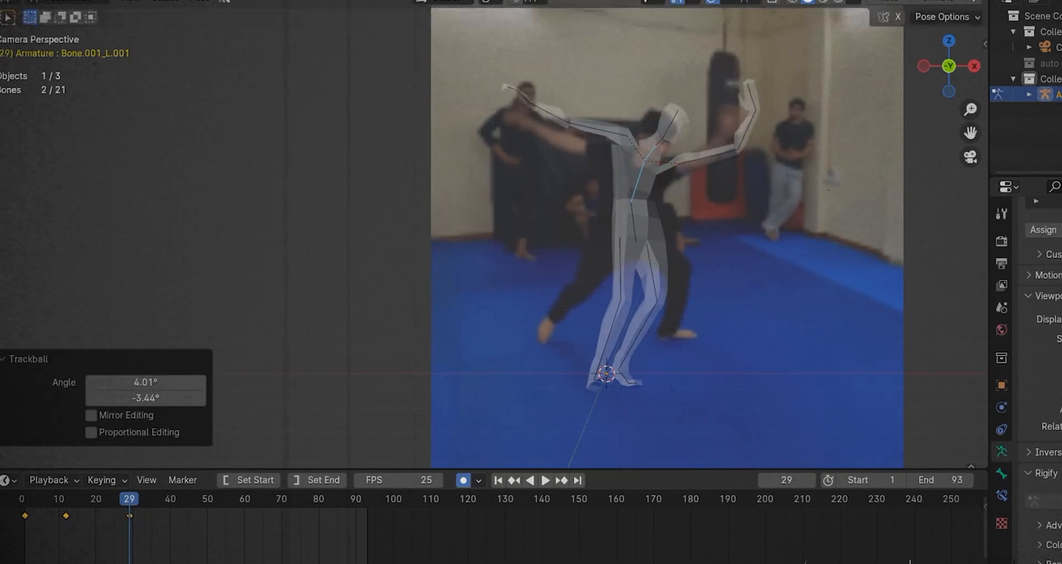
{"action": "left_click", "coordinate": [675, 118]}
{"action": "left_click", "coordinate": [694, 142]}
Rotate the left thigh and shin bones at frame 29 to bend the front knee into a lunge
{"action": "left_click_drag", "start_coordinate": [637, 271], "coordinate": [680, 328]}
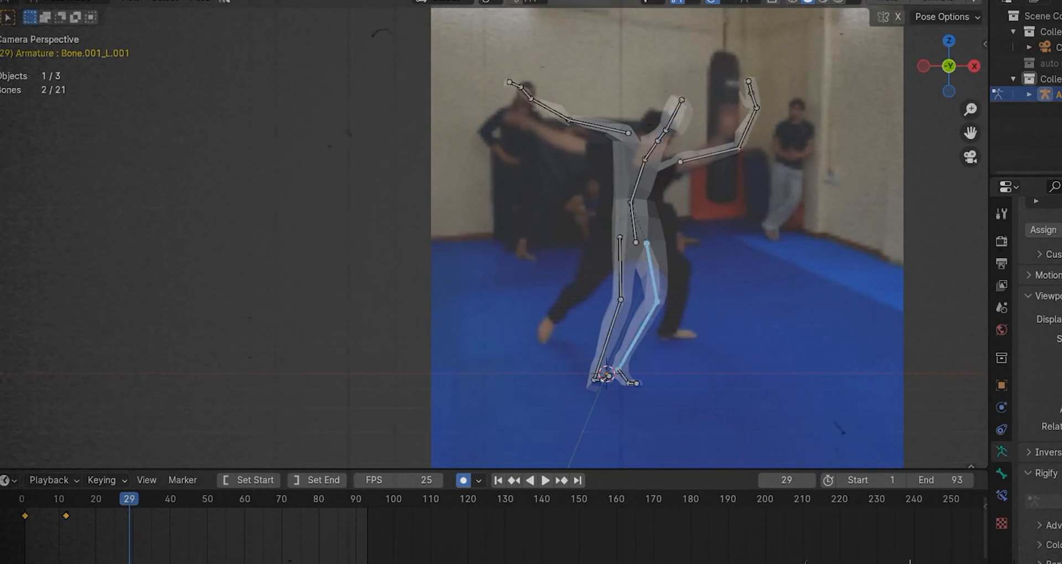
{"action": "key", "text": "r"}
{"action": "left_click", "coordinate": [674, 260]}
{"action": "left_click", "coordinate": [708, 313]}
{"action": "key", "text": "r"}
{"action": "left_click", "coordinate": [683, 313]}
{"action": "left_click", "coordinate": [682, 357]}
{"action": "key", "text": "r"}
{"action": "key", "text": "r"}
{"action": "left_click", "coordinate": [691, 345]}
Rotate the right thigh, shin and foot bones at frame 29 to extend the right leg behind the body
{"action": "left_click_drag", "start_coordinate": [606, 270], "coordinate": [635, 310]}
{"action": "key", "text": "r"}
{"action": "left_click", "coordinate": [598, 315]}
{"action": "key", "text": "r"}
{"action": "key", "text": "r"}
{"action": "left_click", "coordinate": [586, 315]}
{"action": "left_click_drag", "start_coordinate": [539, 348], "coordinate": [576, 369]}
{"action": "key", "text": "r"}
{"action": "key", "text": "r"}
{"action": "key", "text": "Return"}
Insert a keyframe for all bones at frame 29 and apply a keyframe option in the timeline
{"action": "key", "text": "a"}
{"action": "key", "text": "i"}
{"action": "key", "text": "Right"}
{"action": "key", "text": "Right"}
{"action": "key", "text": "Right"}
{"action": "key", "text": "Right"}
{"action": "right_click", "coordinate": [66, 465]}
{"action": "left_click", "coordinate": [208, 530]}
Go to frame 33 and rotate the root bone about 14° to tip the body forward
{"action": "key", "text": "Left"}
{"action": "key", "text": "Left"}
{"action": "key", "text": "Left"}
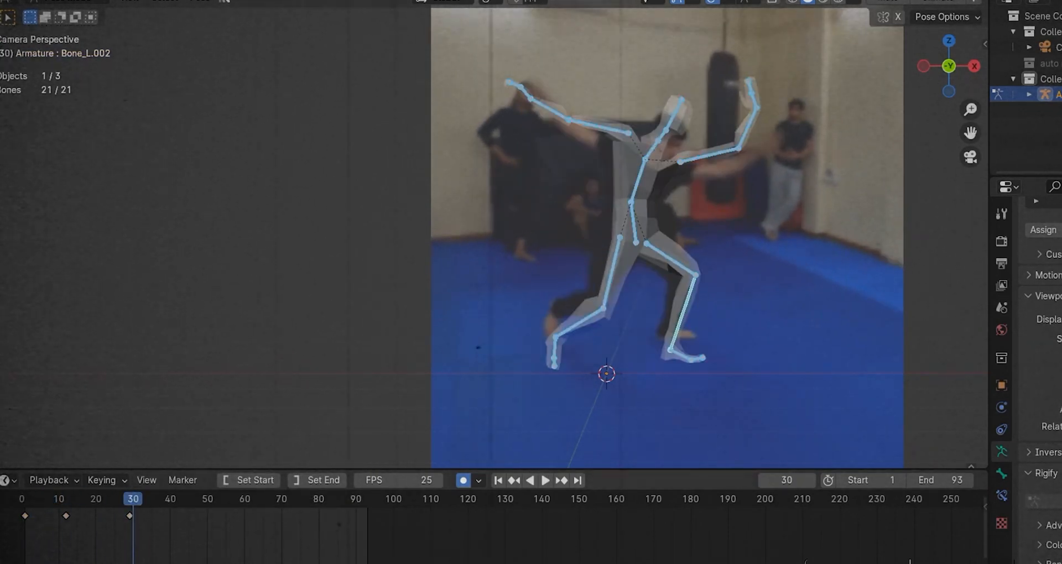
{"action": "key", "text": "Right"}
{"action": "key", "text": "Right"}
{"action": "key", "text": "r"}
{"action": "key", "text": "r"}
{"action": "key", "text": "Return"}
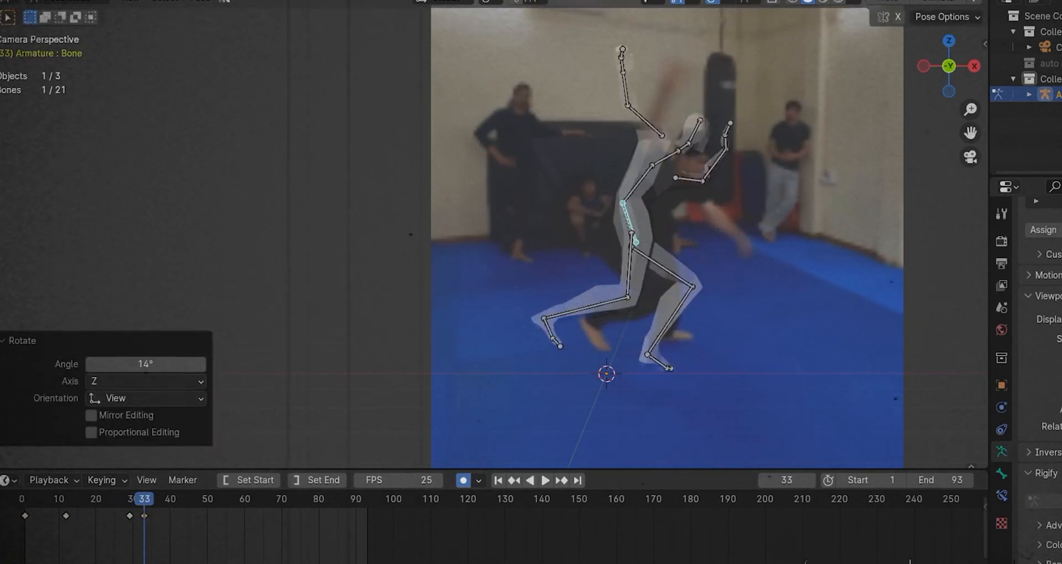
Shift the root bone about -0.053 m along its local Y axis at frame 33 to lower the body
{"action": "left_click", "coordinate": [686, 2]}
{"action": "left_click", "coordinate": [663, 183]}
{"action": "left_click_drag", "start_coordinate": [587, 232], "coordinate": [591, 260]}
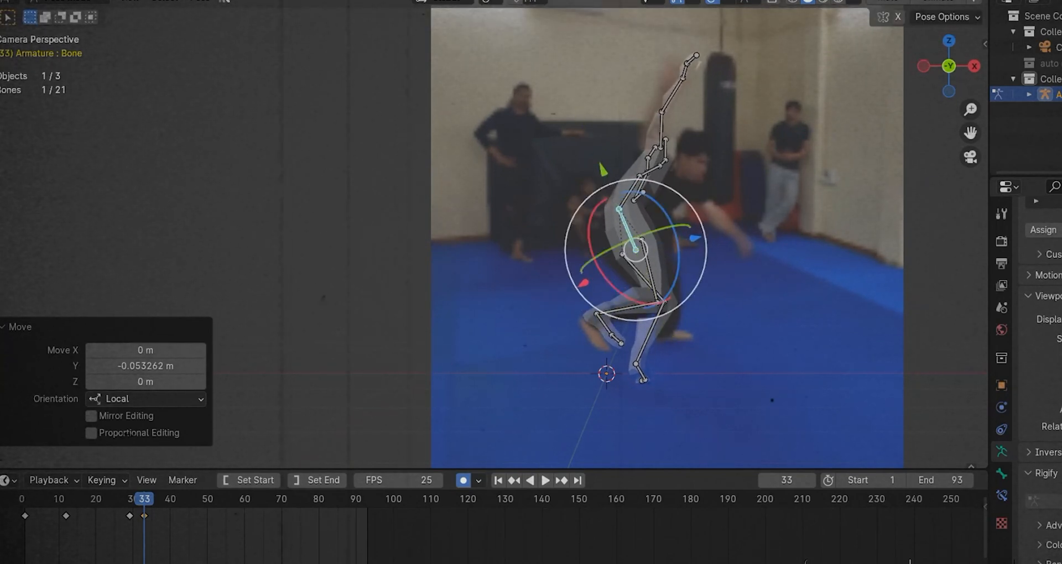
{"action": "scroll", "coordinate": [636, 261], "scroll_direction": "up", "scroll_amount": 3}
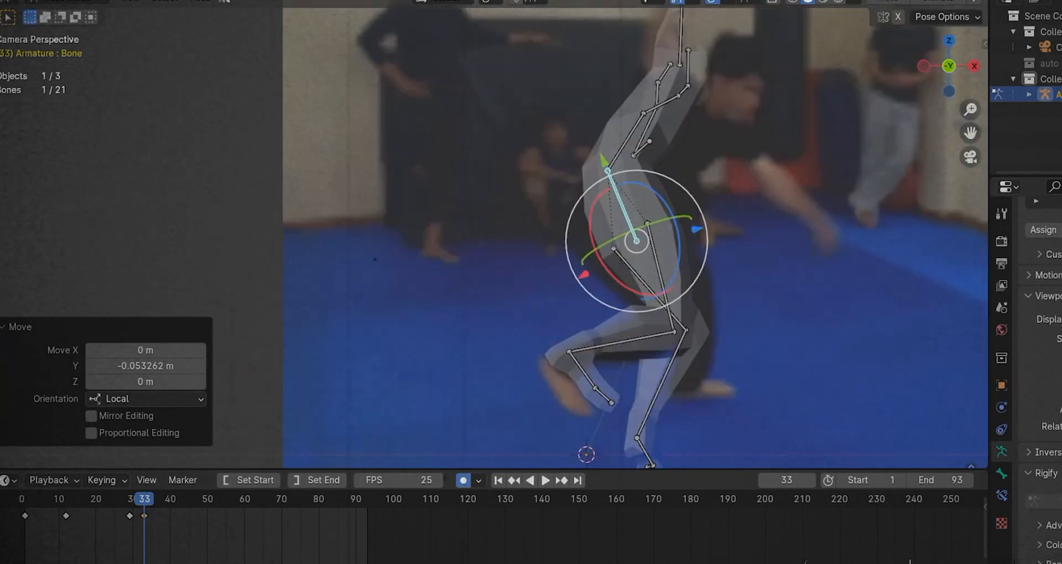
{"action": "scroll", "coordinate": [636, 240], "scroll_direction": "down", "scroll_amount": 4}
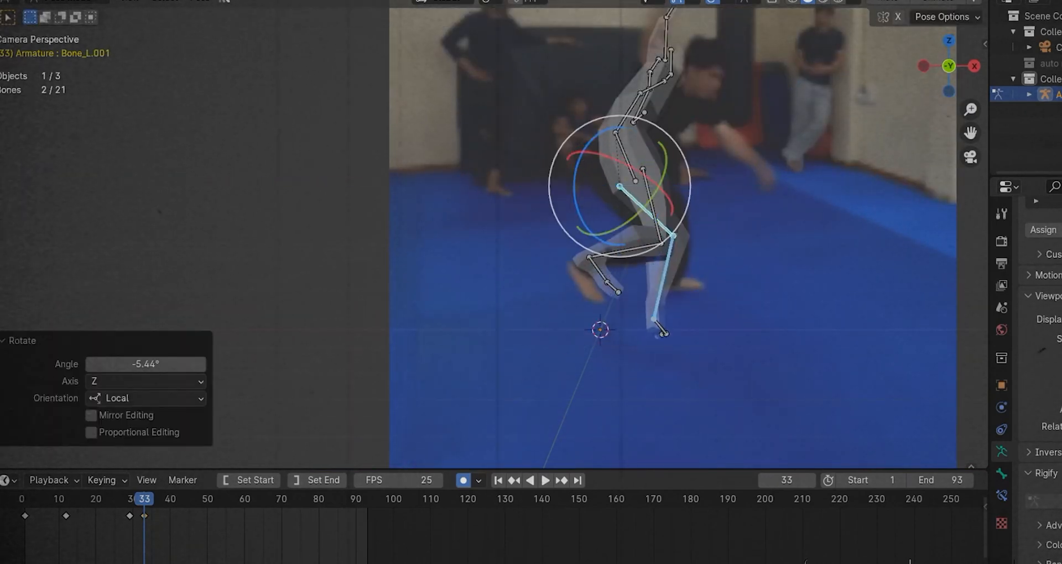
Leave the camera view and rotate the left foot and toe bones at frame 33 to flatten the foot for standing
{"action": "key", "text": "i"}
{"action": "key", "text": "KP_0"}
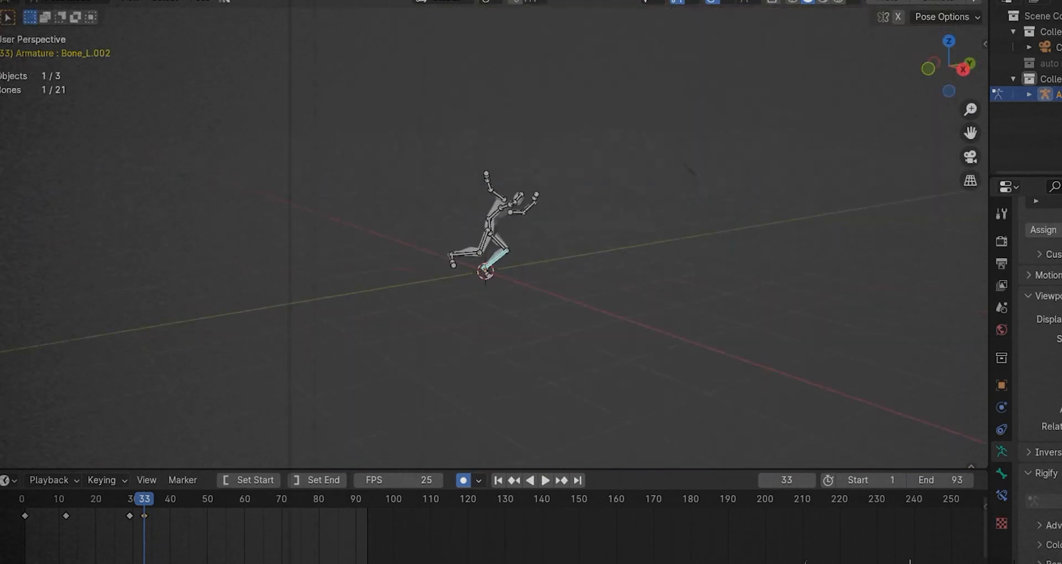
{"action": "key", "text": "KP_Decimal"}
{"action": "key", "text": "KP_3"}
{"action": "key", "text": "r"}
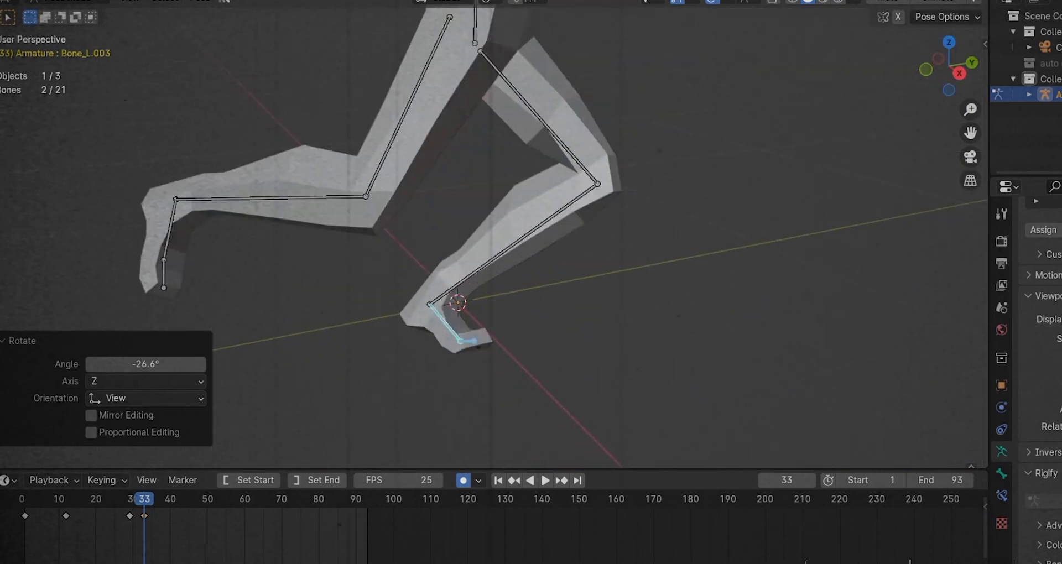
{"action": "key", "text": "r"}
{"action": "key", "text": "r"}
{"action": "key", "text": "Return"}
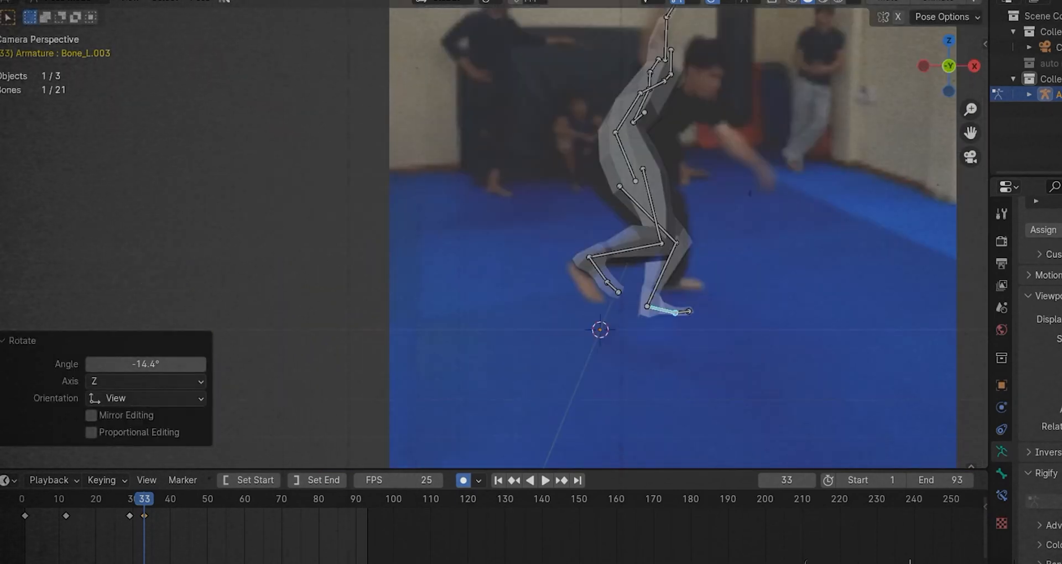
Trackball-rotate the left forearm and hand bones at frame 33 and return to the camera view
{"action": "key", "text": "r"}
{"action": "key", "text": "r"}
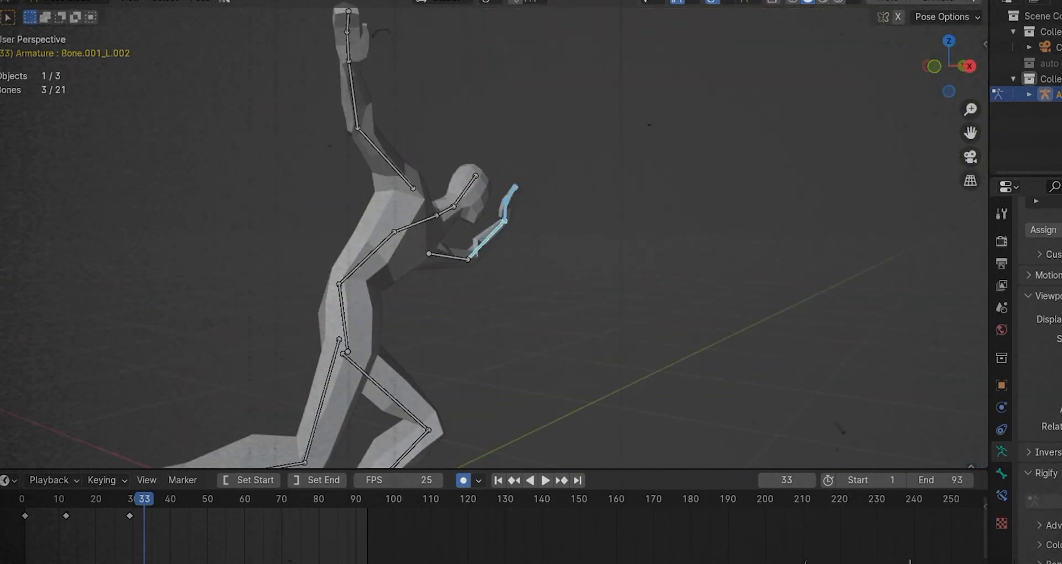
{"action": "key", "text": "KP_0"}
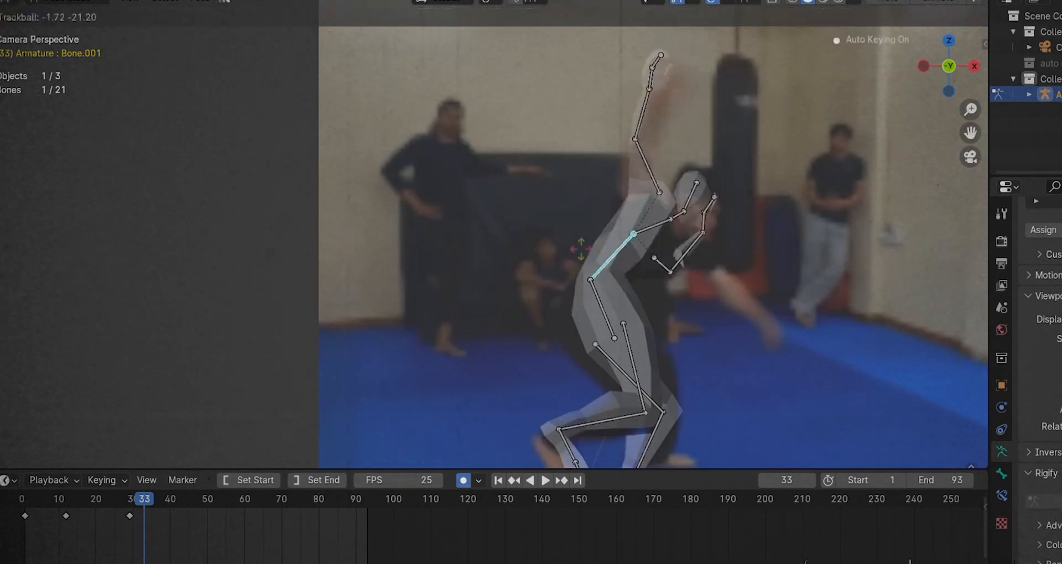
Trackball-rotate the upper spine bone at frame 33 to align the torso with the performer in the reference video
{"action": "key", "text": "Return"}
{"action": "key", "text": "r"}
{"action": "key", "text": "r"}
{"action": "key", "text": "Return"}
{"action": "key", "text": "r"}
{"action": "key", "text": "r"}
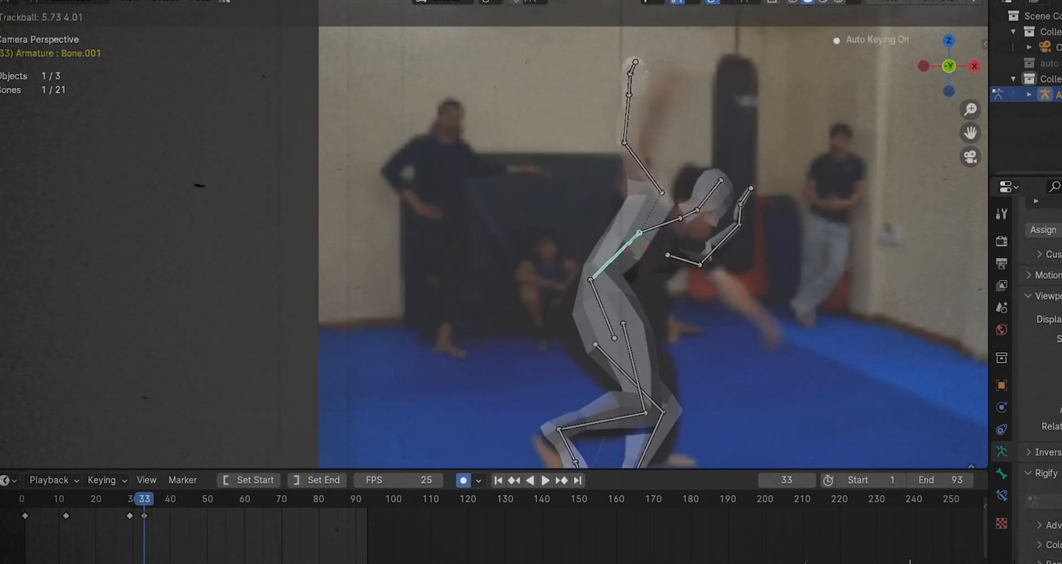
{"action": "key", "text": "Return"}
{"action": "key", "text": "Home"}
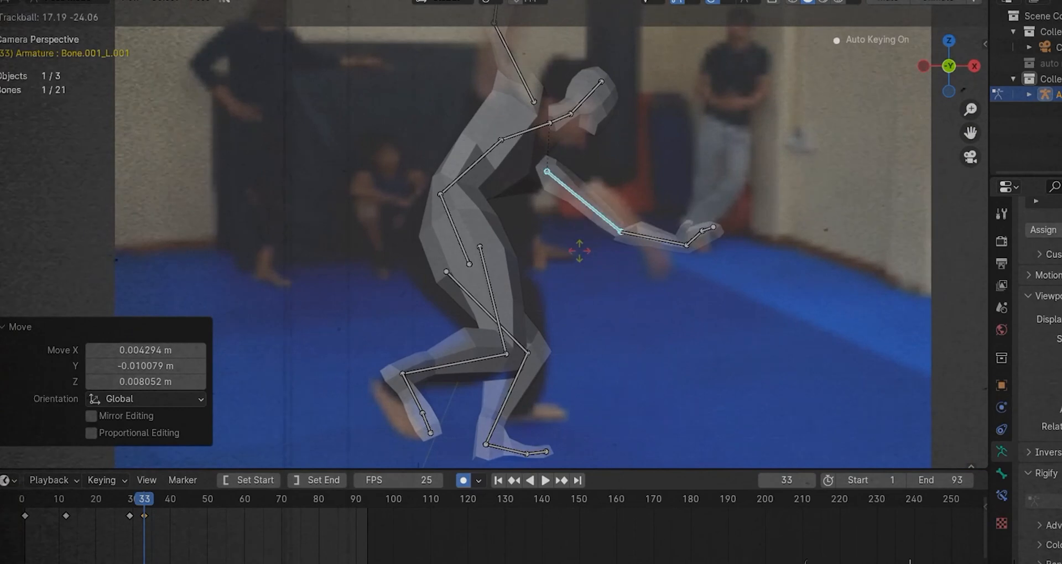
Rotate the left upper arm, forearm and hand bones at frame 33 so the arm reaches forward like the reference
{"action": "left_click", "coordinate": [579, 251]}
{"action": "key", "text": "r"}
{"action": "left_click_drag", "start_coordinate": [656, 169], "coordinate": [782, 263]}
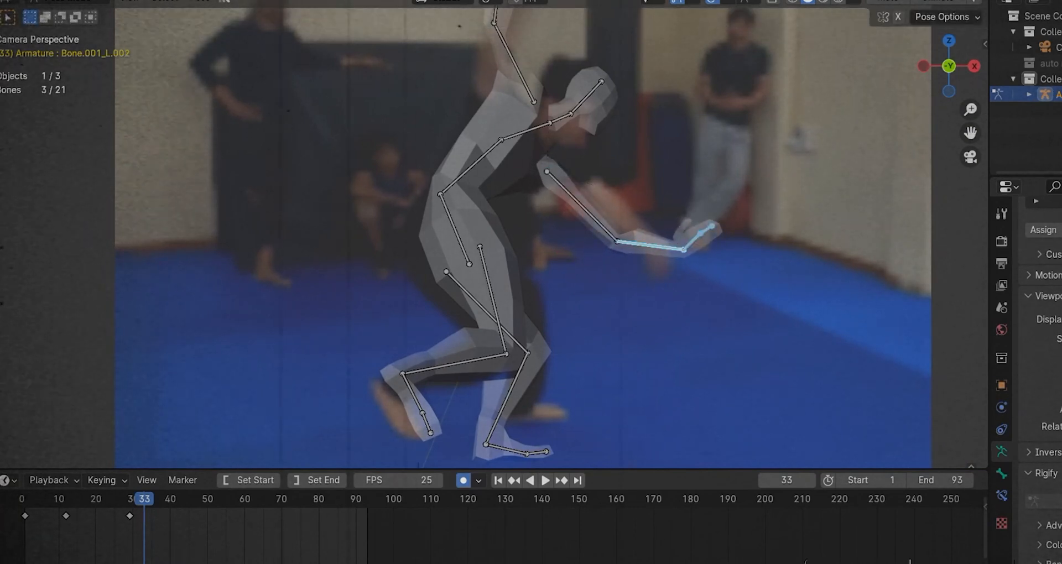
{"action": "key", "text": "r"}
{"action": "key", "text": "r"}
{"action": "scroll", "coordinate": [653, 260], "scroll_direction": "down", "scroll_amount": 3}
Select all bones and all timeline keyframes, and bring up the keyframe interpolation options
{"action": "key", "text": "a"}
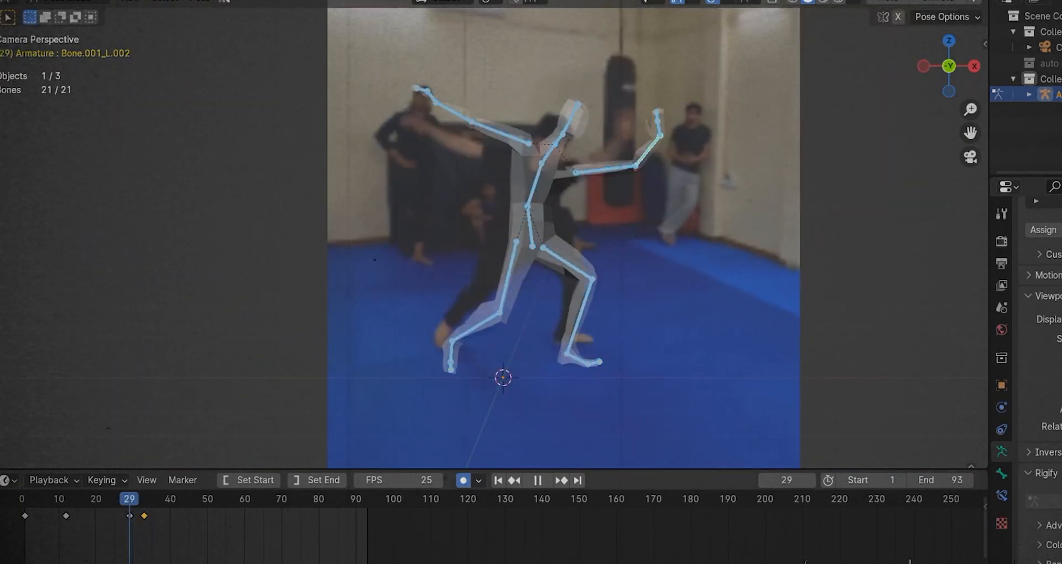
{"action": "key", "text": "a"}
{"action": "key", "text": "t"}
{"action": "right_click", "coordinate": [138, 512]}
Play the animation, stop it, scrub back through the early frames, and toggle Pose Mode
{"action": "key", "text": "space"}
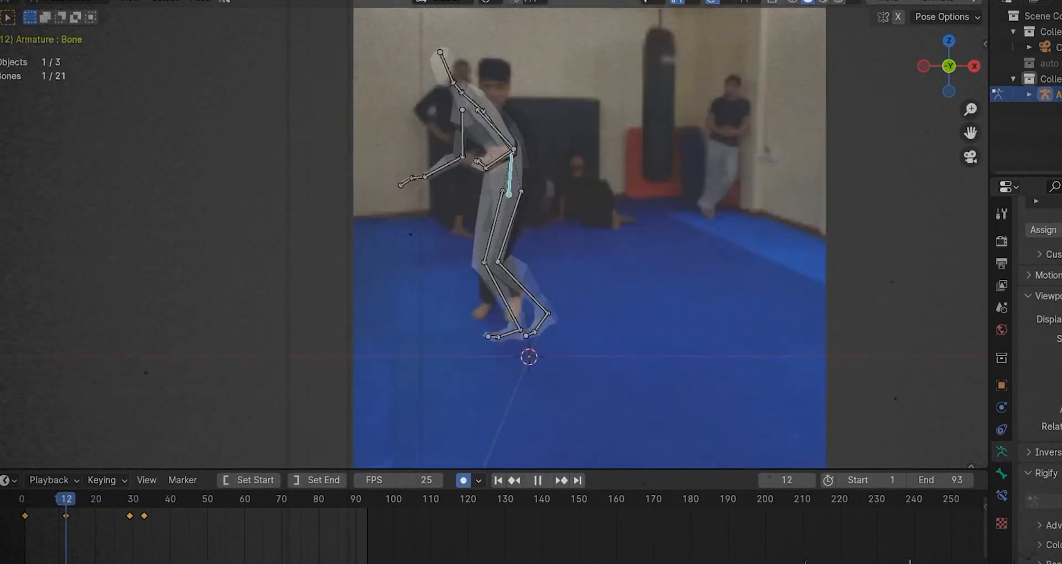
{"action": "key", "text": "space"}
{"action": "left_click_drag", "start_coordinate": [67, 499], "coordinate": [36, 499]}
{"action": "key", "text": "ctrl+Tab"}
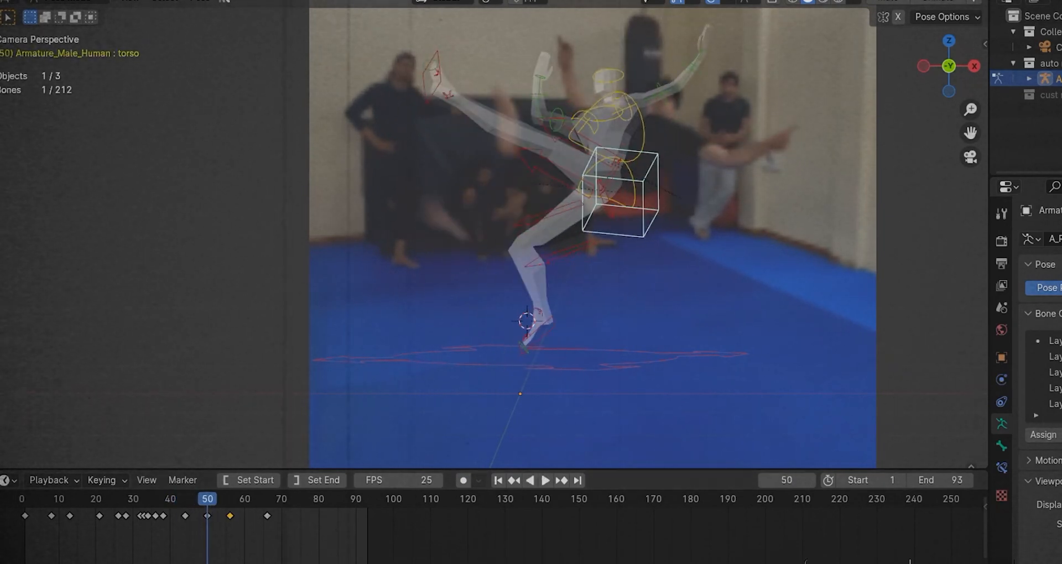
Raise the right foot control off the floor at frame 50 so the supporting leg bends in mid-air
{"action": "left_click", "coordinate": [538, 333]}
{"action": "key", "text": "g"}
{"action": "left_click", "coordinate": [458, 257]}
{"action": "key", "text": "g"}
{"action": "left_click", "coordinate": [503, 273]}
Rotate the torso control at frame 50 to lean the body back and move it about -0.126 m in X and -0.095 m in Z
{"action": "left_click", "coordinate": [653, 222]}
{"action": "key", "text": "r"}
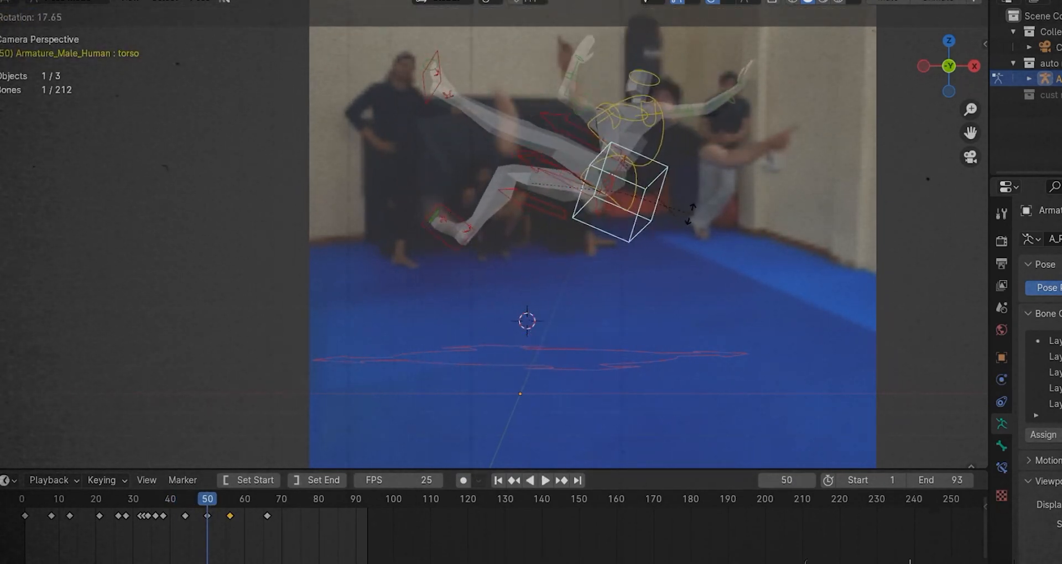
{"action": "left_click", "coordinate": [684, 228]}
{"action": "key", "text": "r"}
{"action": "left_click", "coordinate": [675, 238]}
{"action": "key", "text": "g"}
{"action": "key", "text": "Return"}
Shift the torso control about -0.13 m along global Y and trackball-rotate it at frame 50
{"action": "key", "text": "g"}
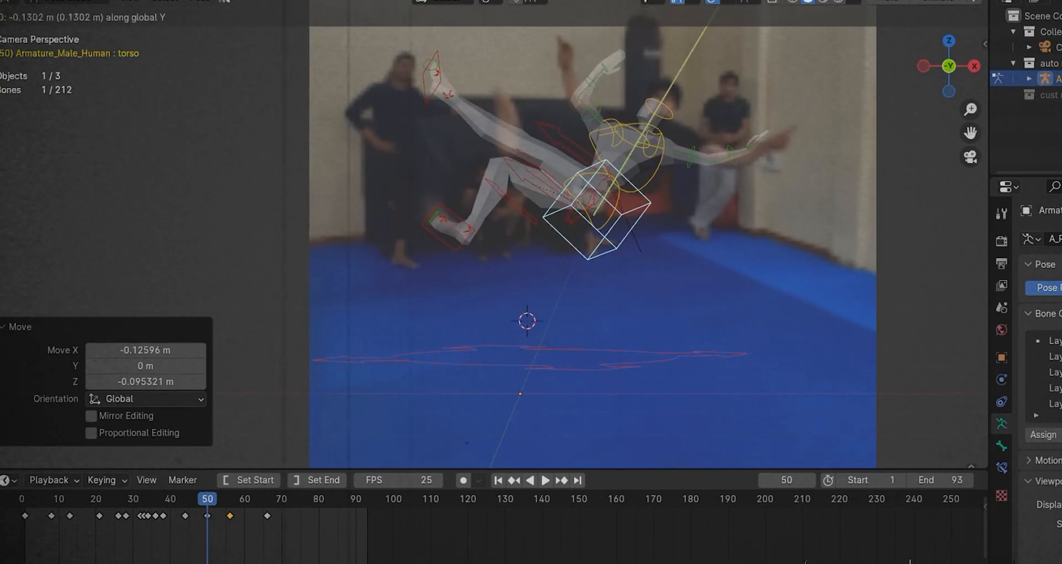
{"action": "key", "text": "r"}
{"action": "key", "text": "r"}
{"action": "left_click", "coordinate": [669, 216]}
Select the chest control at frame 50 and rotate it by about 11° to match the performer's upper body
{"action": "left_click", "coordinate": [660, 160]}
{"action": "key", "text": "r"}
{"action": "left_click", "coordinate": [674, 166]}
{"action": "key", "text": "g"}
{"action": "left_click", "coordinate": [663, 166]}
{"action": "key", "text": "r"}
{"action": "key", "text": "r"}
{"action": "key", "text": "r"}
{"action": "key", "text": "Return"}
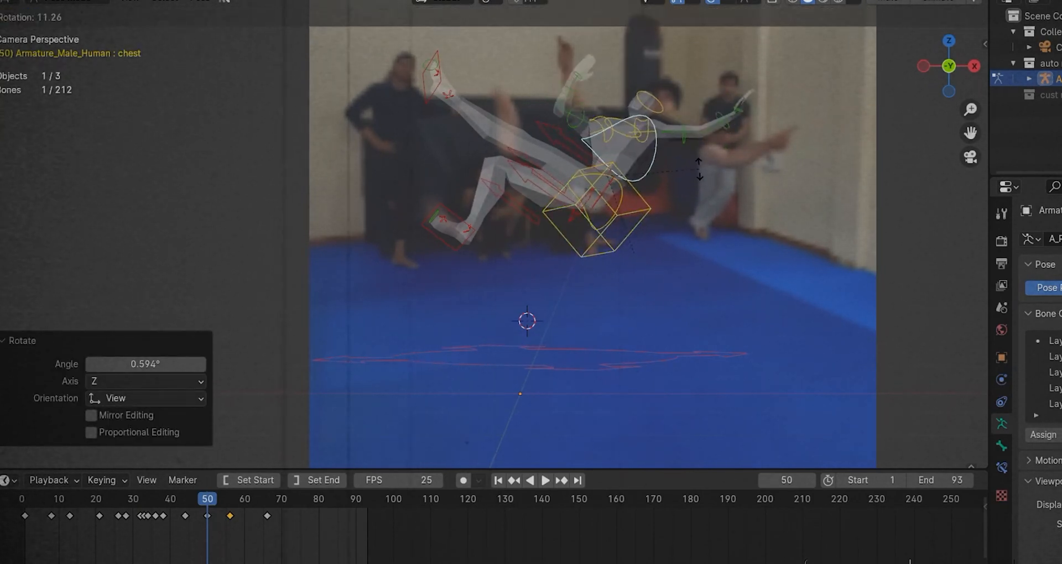
{"action": "left_click", "coordinate": [700, 187]}
Rotate the right forearm control and trackball-rotate the right upper arm at frame 50 to raise the arm
{"action": "left_click", "coordinate": [588, 75]}
{"action": "key", "text": "r"}
{"action": "left_click", "coordinate": [575, 77]}
{"action": "left_click", "coordinate": [585, 115]}
{"action": "key", "text": "r"}
{"action": "key", "text": "r"}
{"action": "left_click", "coordinate": [580, 110]}
Adjust the shoulder controls at frame 50 with trackball rotations and small moves
{"action": "left_click", "coordinate": [615, 126]}
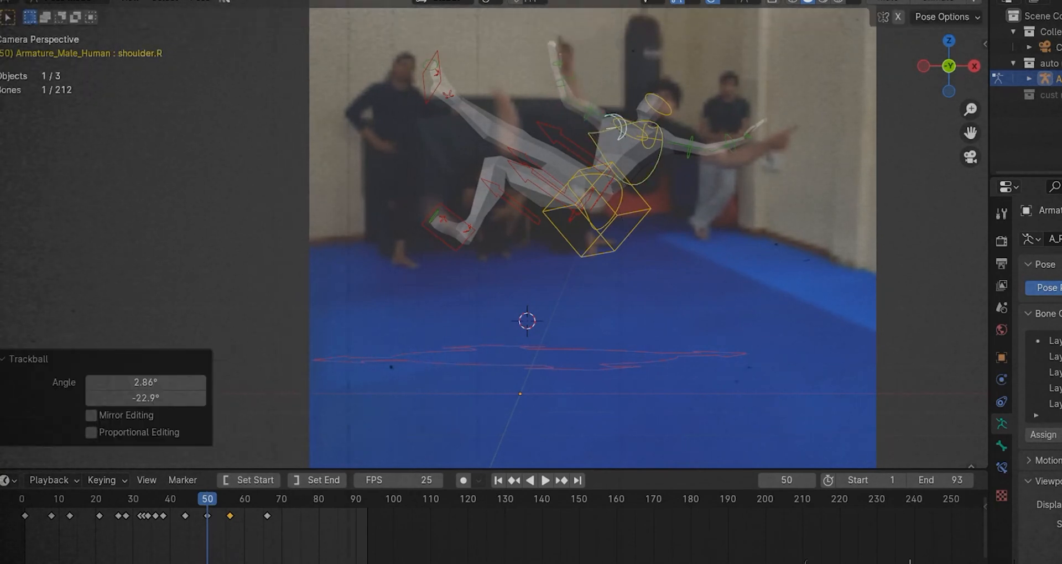
{"action": "left_click", "coordinate": [645, 131]}
{"action": "key", "text": "r"}
{"action": "key", "text": "r"}
{"action": "key", "text": "g"}
{"action": "key", "text": "r"}
{"action": "key", "text": "r"}
{"action": "key", "text": "g"}
Select the head control at frame 50 and trackball-rotate it slightly to follow the performer's head
{"action": "left_click", "coordinate": [663, 99]}
{"action": "key", "text": "g"}
{"action": "key", "text": "r"}
{"action": "key", "text": "r"}
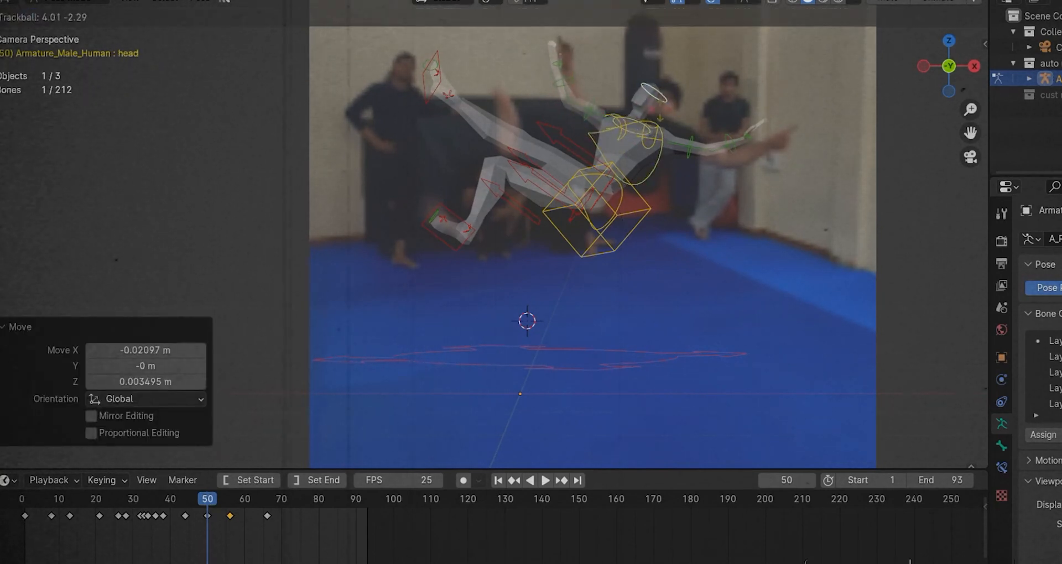
Shift the left foot control about -0.25 m along global Y at frame 50 and rotate it about -17.6°
{"action": "left_click", "coordinate": [511, 199]}
{"action": "scroll", "coordinate": [525, 199], "scroll_direction": "up", "scroll_amount": 2}
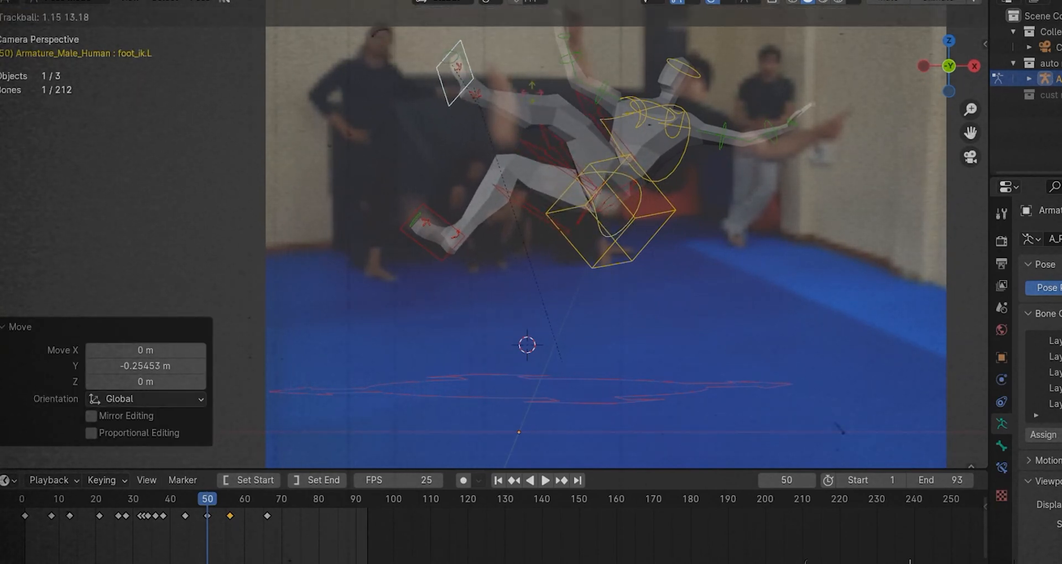
{"action": "left_click", "coordinate": [570, 122]}
{"action": "key", "text": "KP_0"}
{"action": "key", "text": "g"}
{"action": "key", "text": "r"}
{"action": "key", "text": "r"}
{"action": "key", "text": "KP_0"}
{"action": "key", "text": "r"}
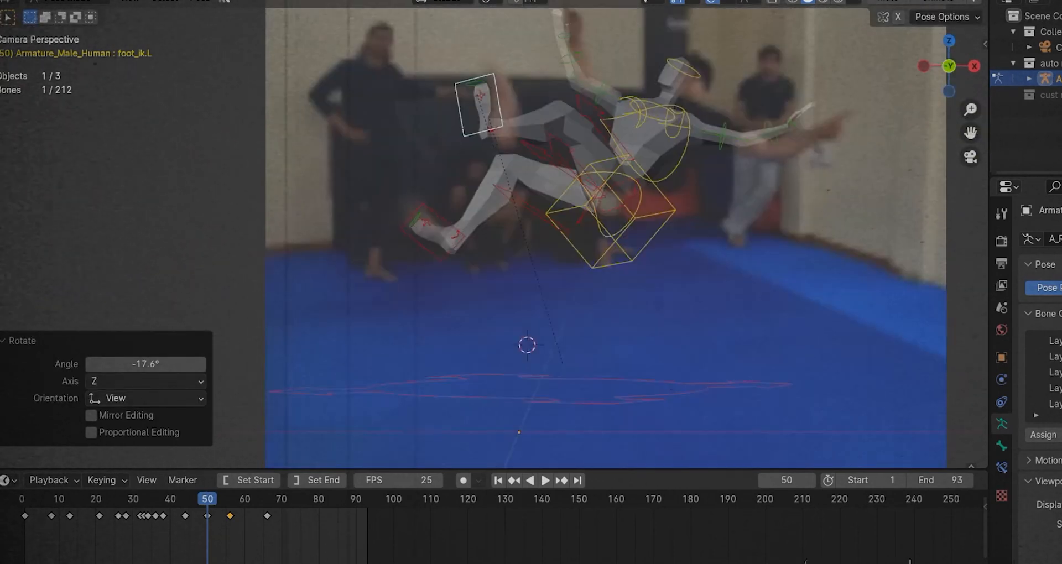
Trackball-rotate the left foot control at frame 50 and move it about 0.038 m along global X
{"action": "key", "text": "g"}
{"action": "scroll", "coordinate": [585, 144], "scroll_direction": "up", "scroll_amount": 2}
{"action": "key", "text": "r"}
{"action": "key", "text": "r"}
{"action": "key", "text": "g"}
{"action": "key", "text": "x"}
{"action": "key", "text": "KP_0"}
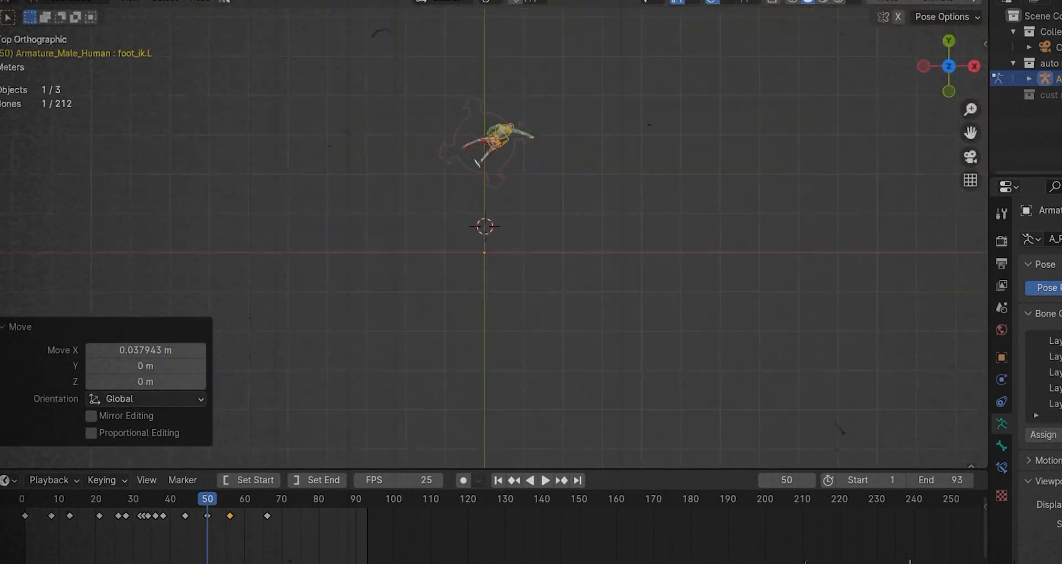
Reposition both foot controls at frame 50 using the top and camera views, adjusting the height of the lower foot
{"action": "left_click", "coordinate": [421, 118]}
{"action": "key", "text": "g"}
{"action": "key", "text": "KP_0"}
{"action": "scroll", "coordinate": [487, 178], "scroll_direction": "down", "scroll_amount": 2}
{"action": "left_click", "coordinate": [486, 102]}
{"action": "key", "text": "g"}
{"action": "left_click", "coordinate": [417, 240]}
{"action": "key", "text": "g"}
{"action": "key", "text": "z"}
{"action": "key", "text": "KP_7"}
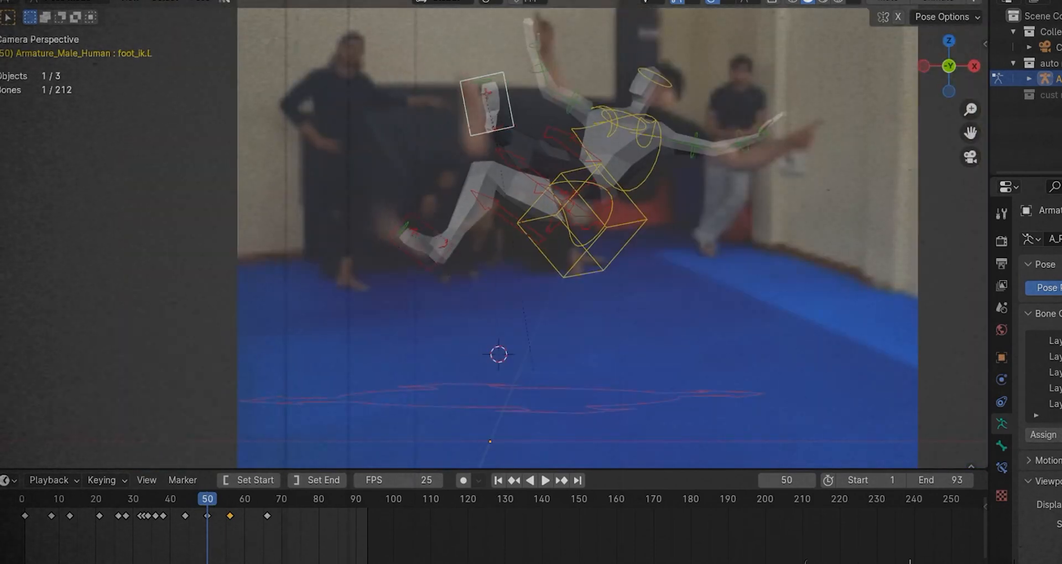
Rotate the torso control about -2.2° in the top view at frame 50 and refine its rotation
{"action": "left_click", "coordinate": [580, 92]}
{"action": "key", "text": "r"}
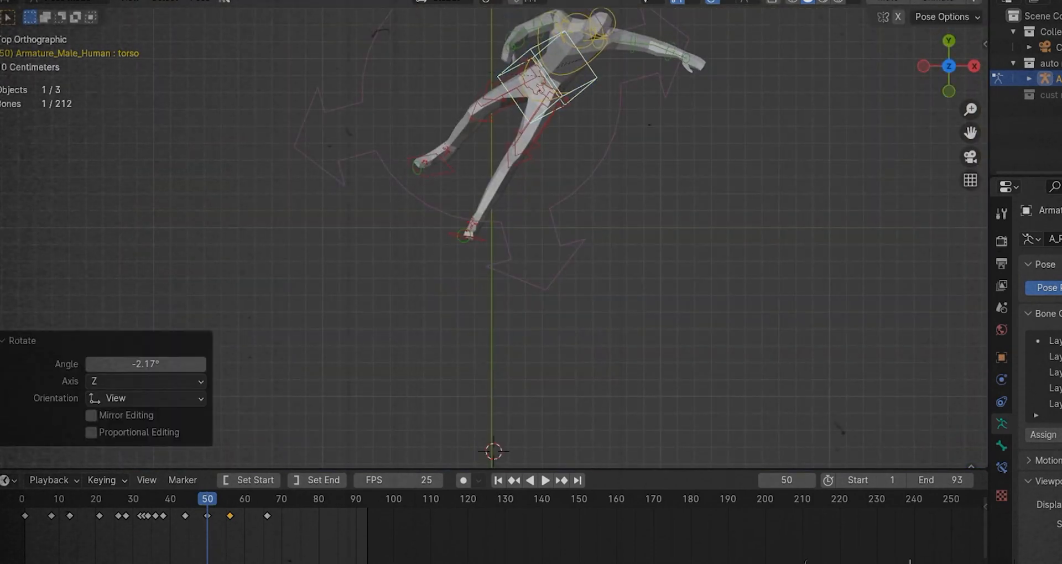
{"action": "left_click", "coordinate": [524, 80]}
{"action": "key", "text": "r"}
{"action": "left_click", "coordinate": [585, 95]}
Try rotating the right shoulder control in the top view at frame 50
{"action": "left_click", "coordinate": [557, 31]}
{"action": "scroll", "coordinate": [551, 73], "scroll_direction": "up", "scroll_amount": 4}
{"action": "key", "text": "r"}
{"action": "left_click", "coordinate": [426, 113]}
{"action": "key", "text": "r"}
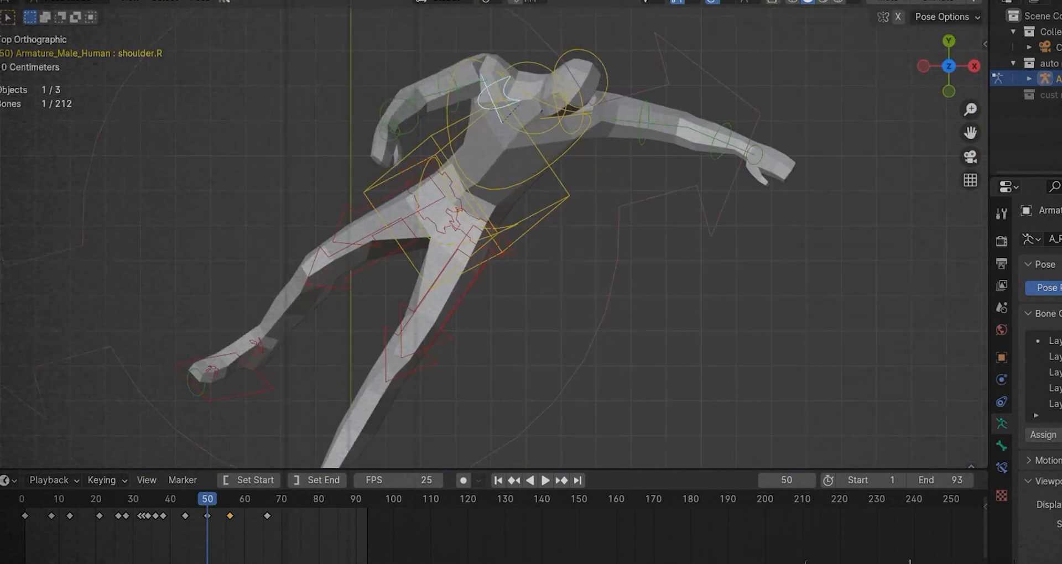
{"action": "key", "text": "ctrl+z"}
Trackball-rotate the right upper arm control about -3.4° and -12.6° at frame 50 and return to the camera view
{"action": "left_click", "coordinate": [426, 112]}
{"action": "key", "text": "g"}
{"action": "left_click", "coordinate": [415, 131]}
{"action": "key", "text": "r"}
{"action": "key", "text": "r"}
{"action": "left_click", "coordinate": [407, 124]}
{"action": "key", "text": "KP_0"}
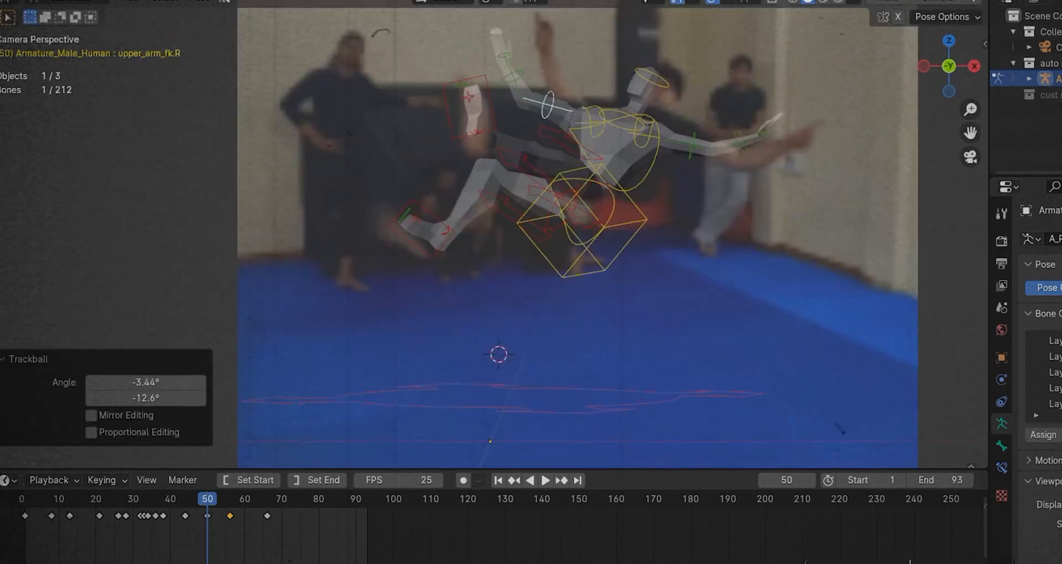
Select all rig controls at frame 50 and play the animation to check the pose
{"action": "scroll", "coordinate": [578, 94], "scroll_direction": "down", "scroll_amount": 2}
{"action": "key", "text": "a"}
{"action": "key", "text": "space"}
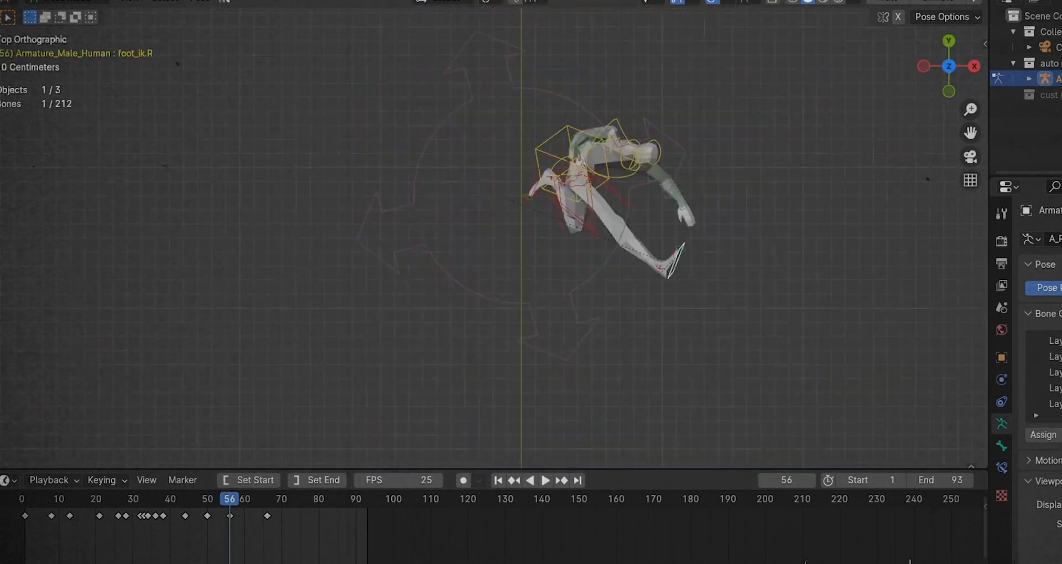
Trackball-rotate the right foot control at frame 56 and move it about -0.058 m along global X onto the raised foot
{"action": "key", "text": "r"}
{"action": "key", "text": "r"}
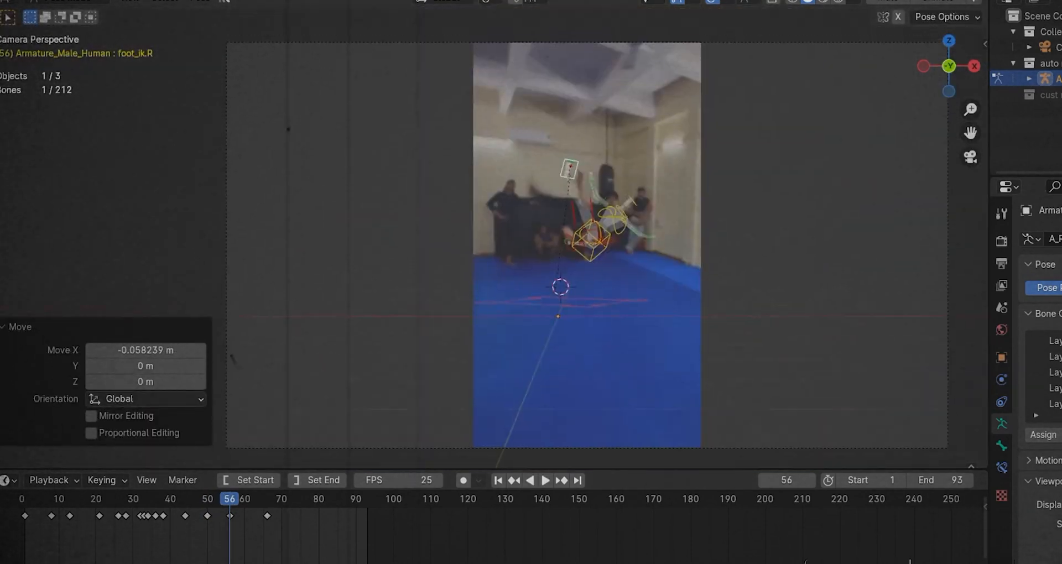
{"action": "scroll", "coordinate": [576, 184], "scroll_direction": "up", "scroll_amount": 6}
{"action": "key", "text": "g"}
{"action": "key", "text": "r"}
{"action": "key", "text": "r"}
{"action": "key", "text": "g"}
{"action": "scroll", "coordinate": [591, 195], "scroll_direction": "down", "scroll_amount": 3}
{"action": "scroll", "coordinate": [587, 247], "scroll_direction": "up", "scroll_amount": 2}
Move the right thigh IK control about 0.05 m in X and 0.07 m in Z at frame 56
{"action": "left_click", "coordinate": [590, 241]}
{"action": "key", "text": "g"}
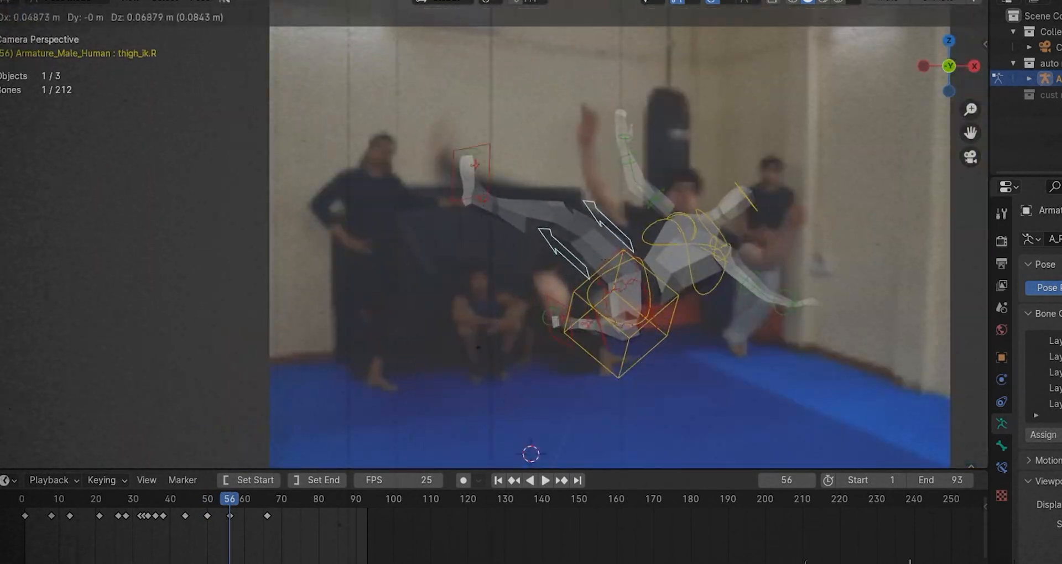
{"action": "key", "text": "Return"}
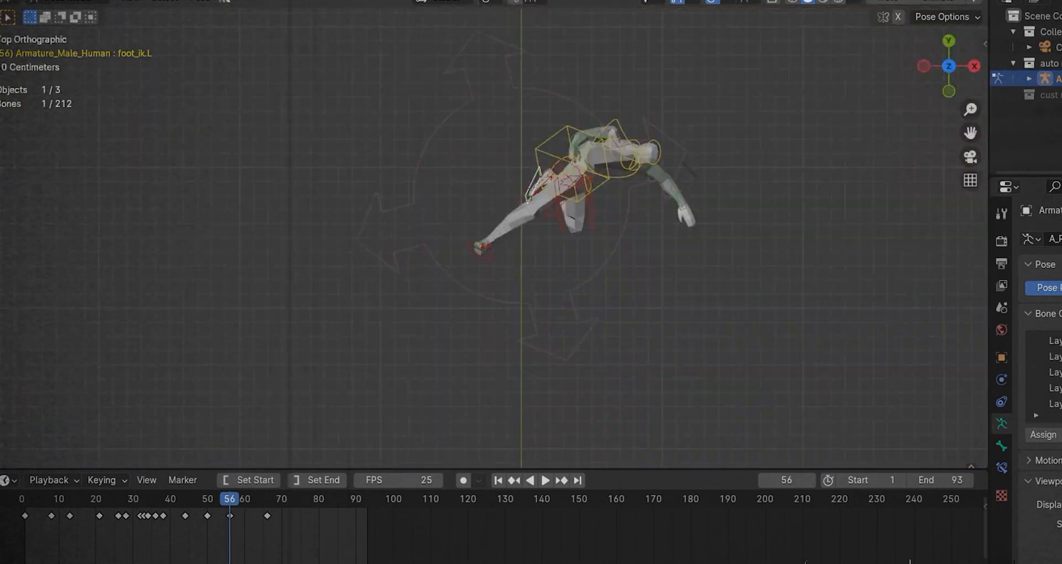
Reposition the left foot control and the leg's IK controls in the top view at frame 56
{"action": "key", "text": "g"}
{"action": "key", "text": "Return"}
{"action": "left_click", "coordinate": [589, 217]}
{"action": "key", "text": "g"}
{"action": "key", "text": "Return"}
{"action": "left_click", "coordinate": [480, 147]}
{"action": "key", "text": "g"}
{"action": "key", "text": "Return"}
Shift the hips control about -0.03 m in X and 0.08 m in Y at frame 56, and trackball-rotate it into place
{"action": "left_click", "coordinate": [571, 148]}
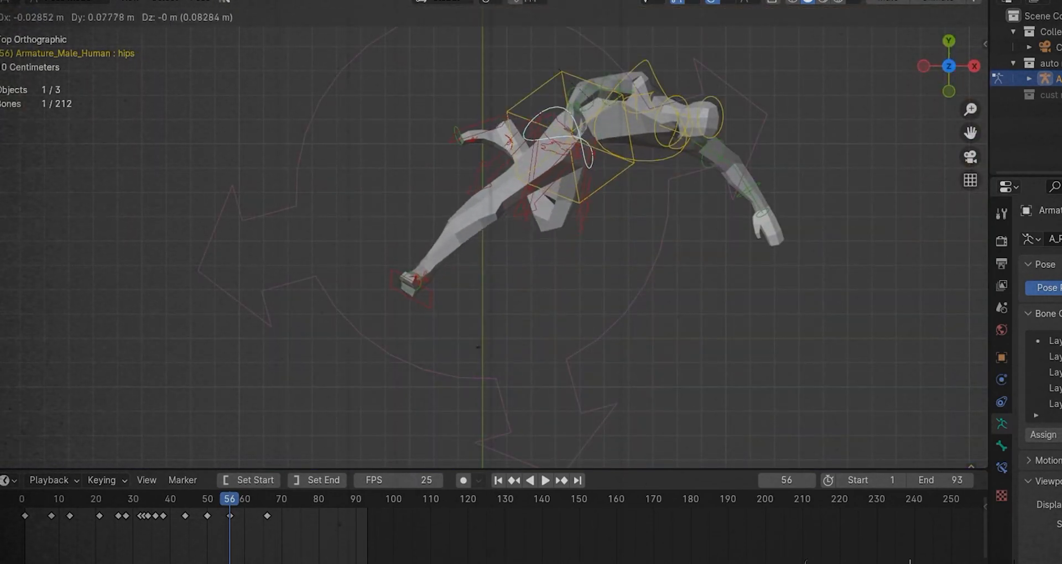
{"action": "key", "text": "Return"}
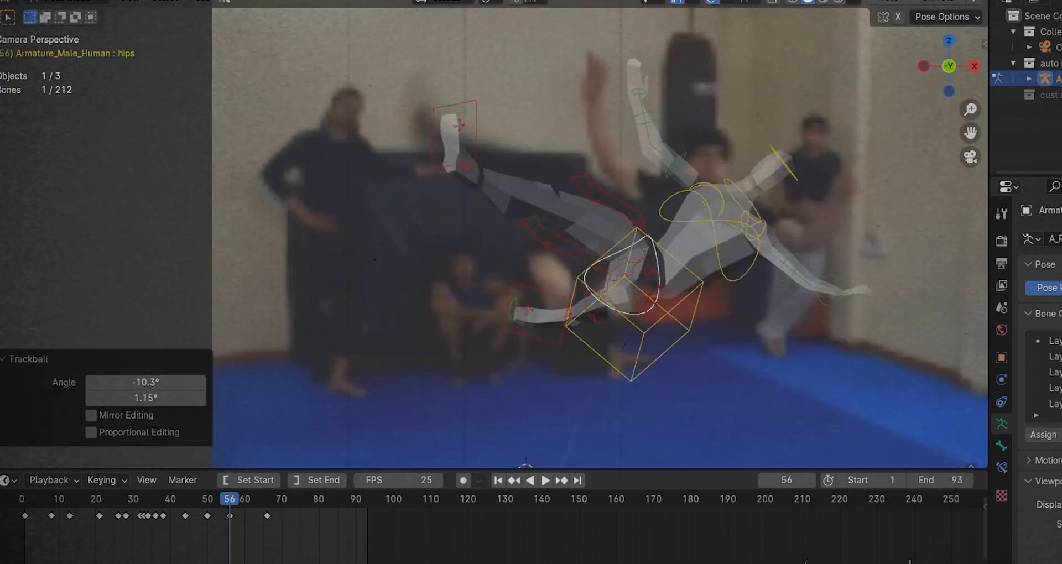
{"action": "key", "text": "r"}
{"action": "key", "text": "r"}
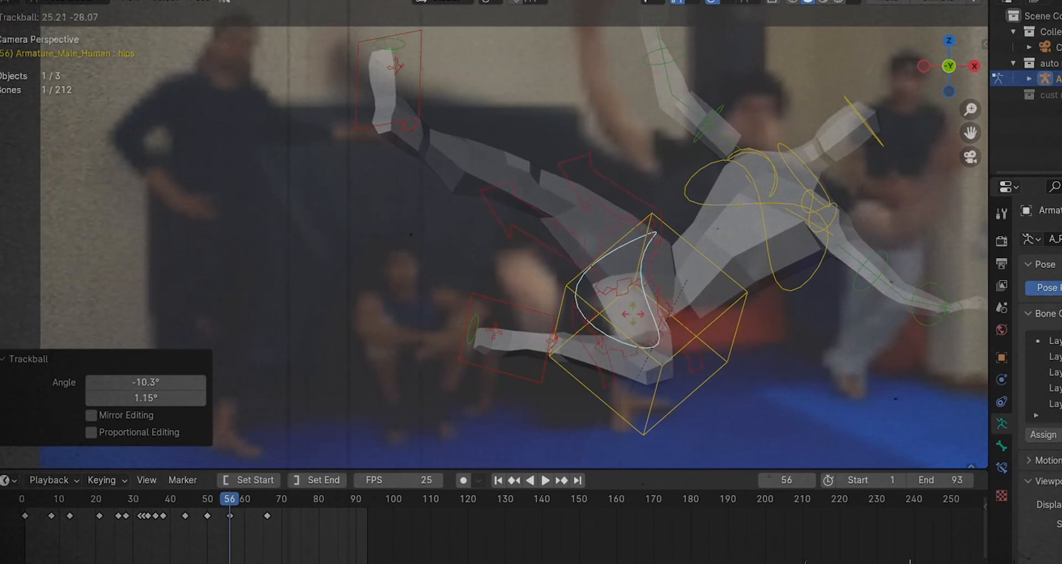
{"action": "key", "text": "Return"}
{"action": "key", "text": "g"}
{"action": "key", "text": "Return"}
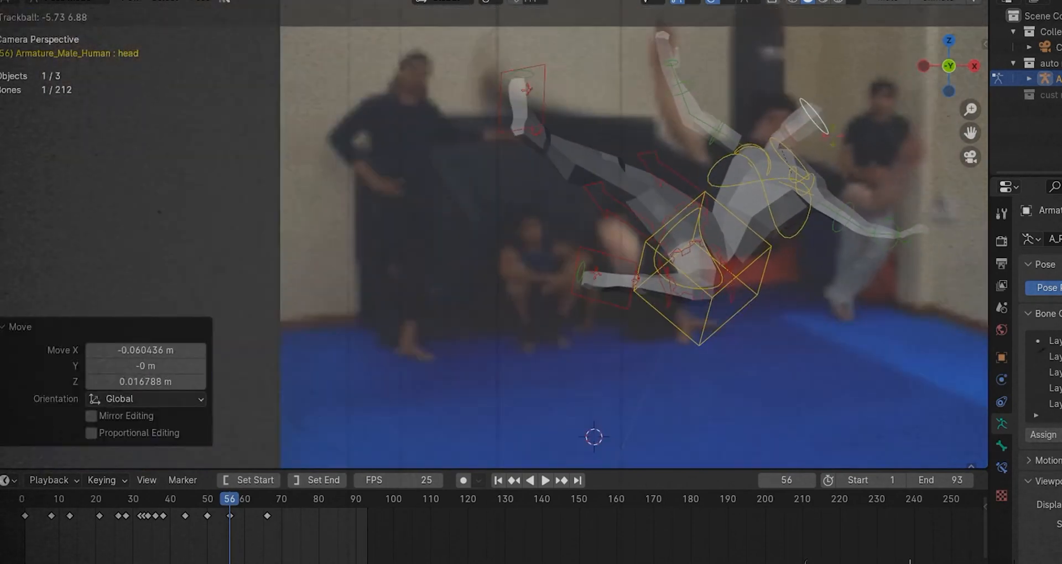
Trackball-rotate the head control, and rotate and move the upper-torso control into line with the reference at frame 56
{"action": "key", "text": "Return"}
{"action": "left_click", "coordinate": [802, 178]}
{"action": "key", "text": "r"}
{"action": "key", "text": "r"}
{"action": "key", "text": "Return"}
{"action": "key", "text": "g"}
{"action": "key", "text": "Return"}
Trackball-rotate the controls of both arms at frame 56 and shift the raised arm onto the reference
{"action": "left_click_drag", "start_coordinate": [825, 176], "coordinate": [903, 231]}
{"action": "key", "text": "r"}
{"action": "key", "text": "r"}
{"action": "key", "text": "Return"}
{"action": "left_click_drag", "start_coordinate": [647, 52], "coordinate": [730, 150]}
{"action": "key", "text": "r"}
{"action": "key", "text": "r"}
{"action": "key", "text": "Return"}
{"action": "key", "text": "g"}
{"action": "key", "text": "Return"}
Keyframe all controls at frame 56 and play the animation back
{"action": "key", "text": "a"}
{"action": "key", "text": "i"}
{"action": "key", "text": "space"}
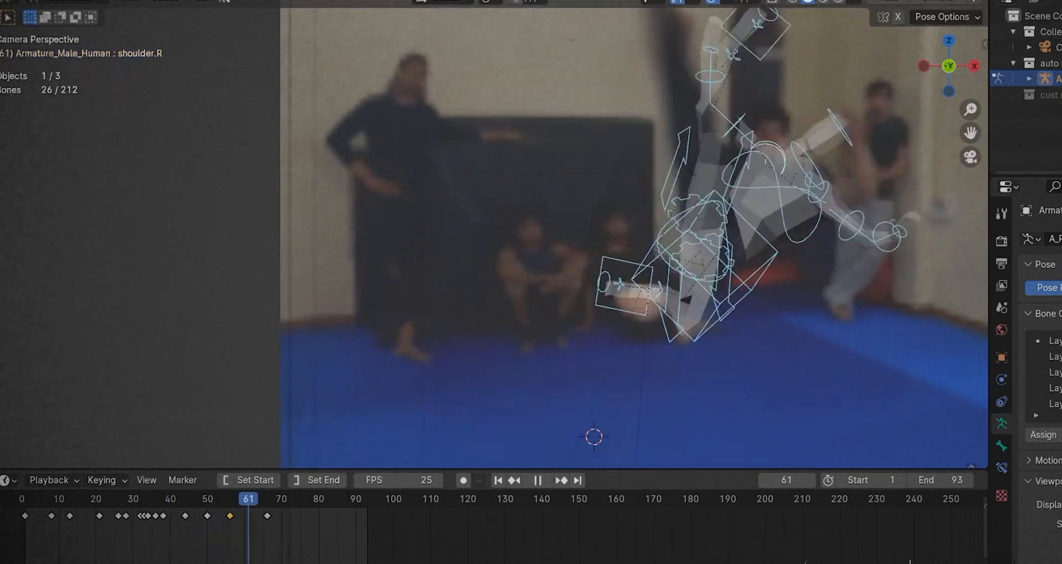
{"action": "key", "text": "Escape"}
{"action": "key", "text": "Home"}
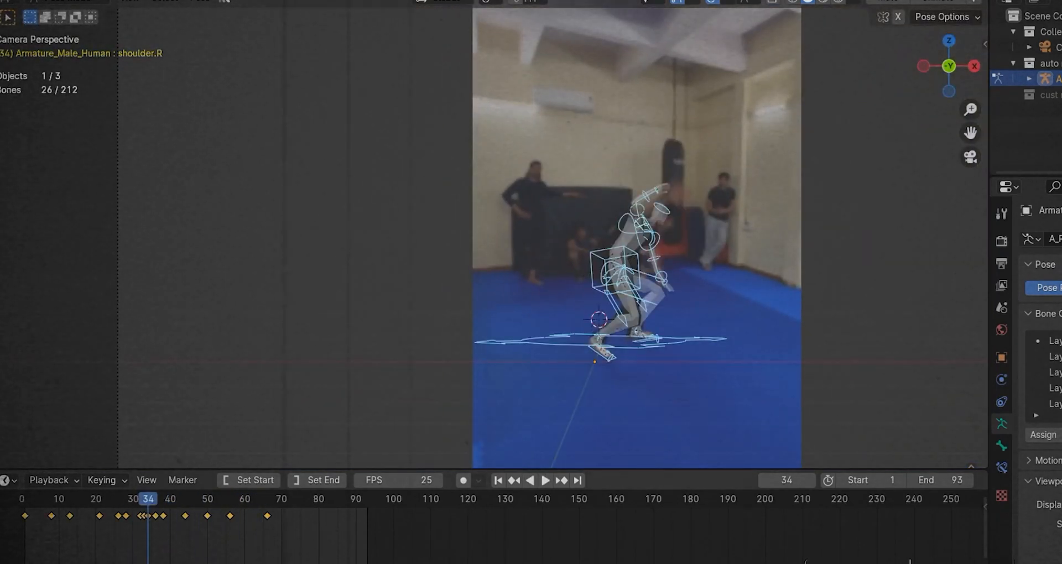
Scrub the timeline between frames 67 and 50 and replay the motion against the reference video
{"action": "key", "text": "t"}
{"action": "left_click", "coordinate": [271, 499]}
{"action": "left_click_drag", "start_coordinate": [268, 499], "coordinate": [205, 499]}
{"action": "right_click", "coordinate": [160, 518]}
{"action": "mouse_move", "coordinate": [159, 484]}
{"action": "left_click", "coordinate": [233, 517]}
{"action": "key", "text": "space"}
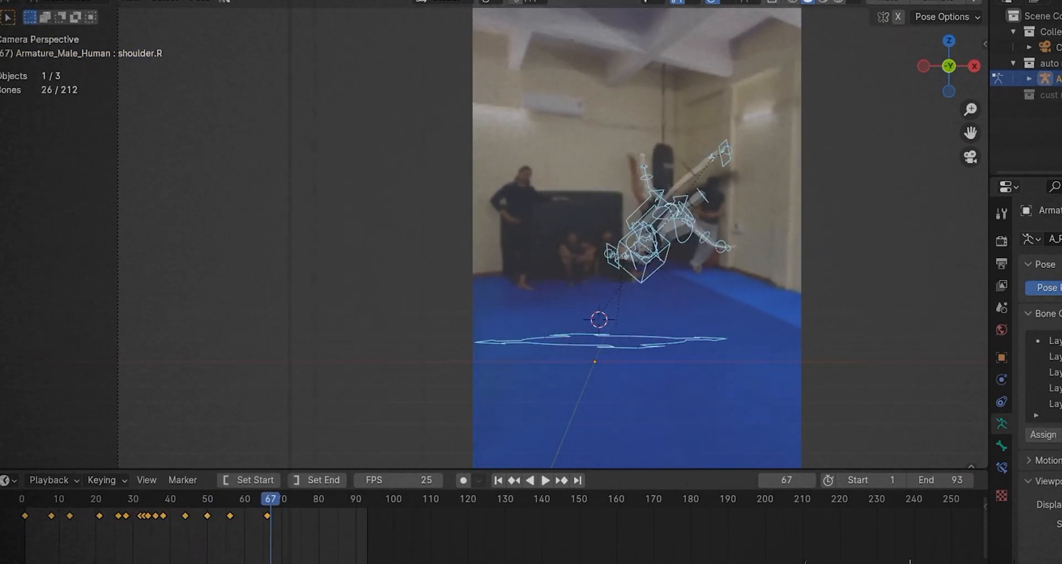
Rotate the left foot control and move the left thigh IK control about -0.031 m in X and 0.016 m in Y at frame 50
{"action": "key", "text": "alt+a"}
{"action": "middle_click_drag", "start_coordinate": [553, 249], "coordinate": [453, 260]}
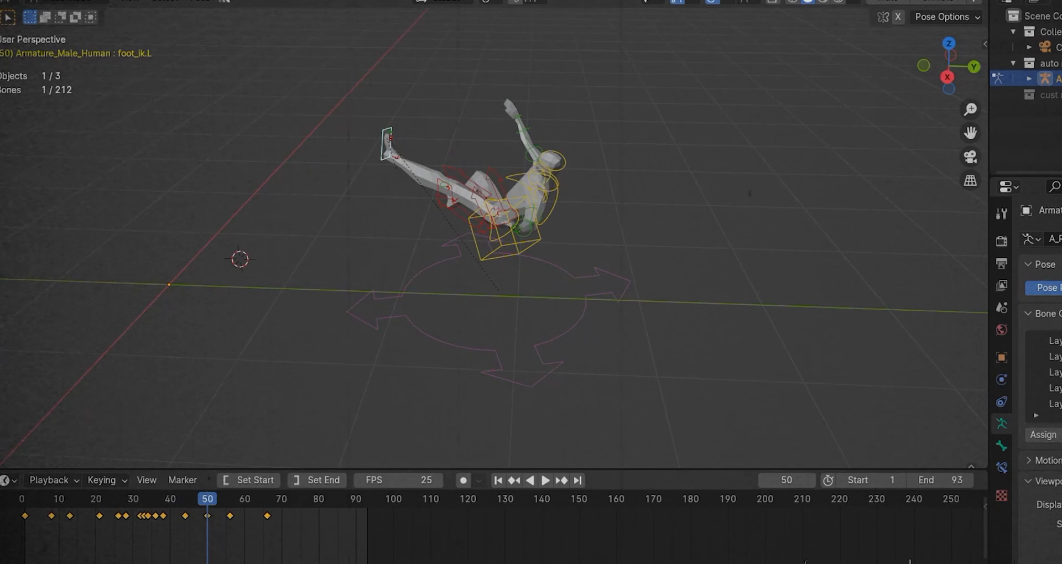
{"action": "scroll", "coordinate": [498, 238], "scroll_direction": "up", "scroll_amount": 4}
{"action": "middle_click_drag", "start_coordinate": [498, 238], "coordinate": [542, 309]}
{"action": "key", "text": "KP_7"}
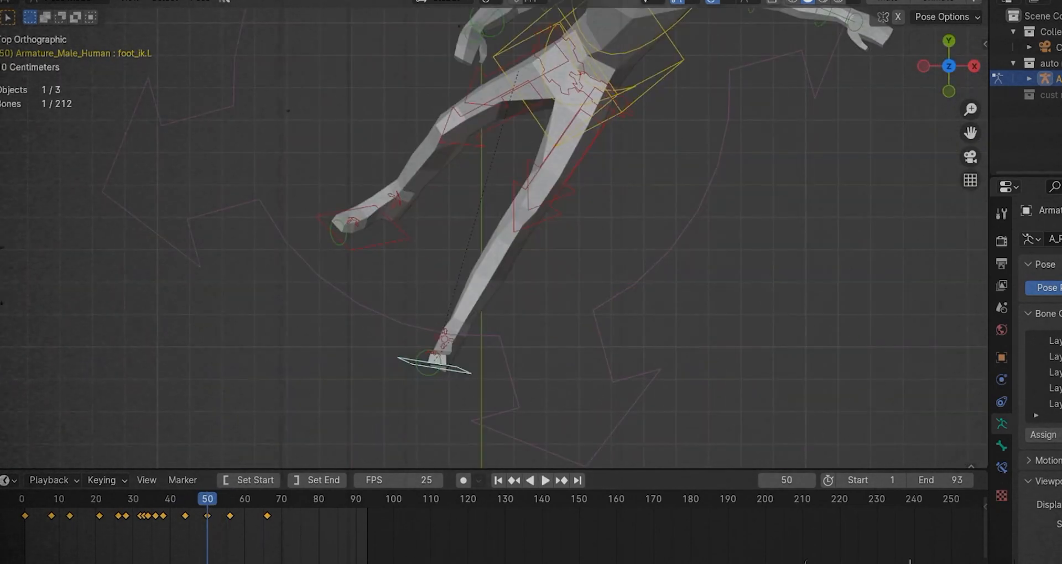
{"action": "key", "text": "r"}
{"action": "left_click", "coordinate": [470, 354]}
{"action": "key", "text": "g"}
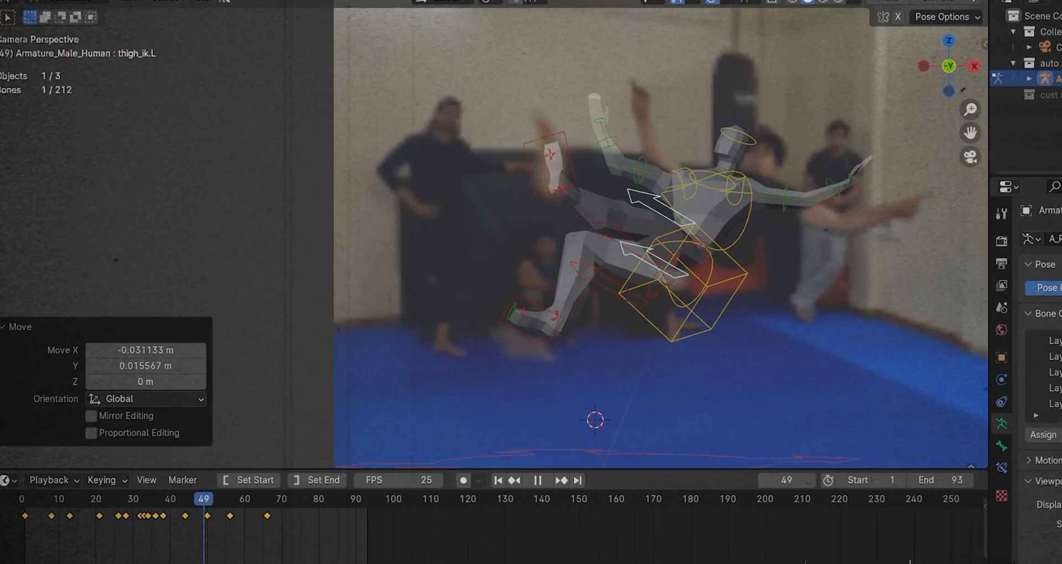
Move the left foot control about -0.058 m in X and -0.035 m in Y at frame 50, and reposition it at frame 52
{"action": "left_click_drag", "start_coordinate": [203, 499], "coordinate": [207, 498]}
{"action": "key", "text": "KP_7"}
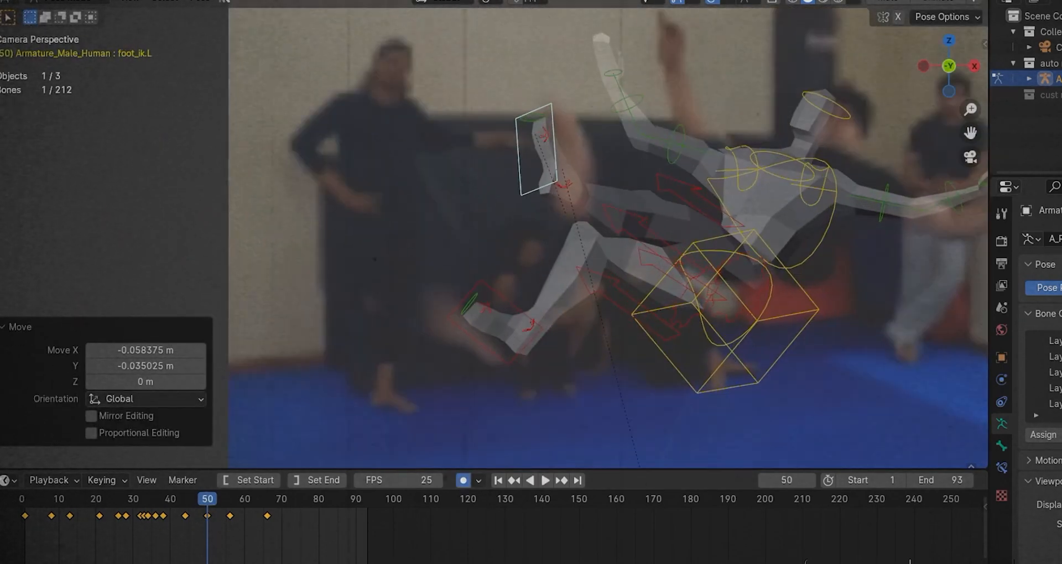
{"action": "key", "text": "space"}
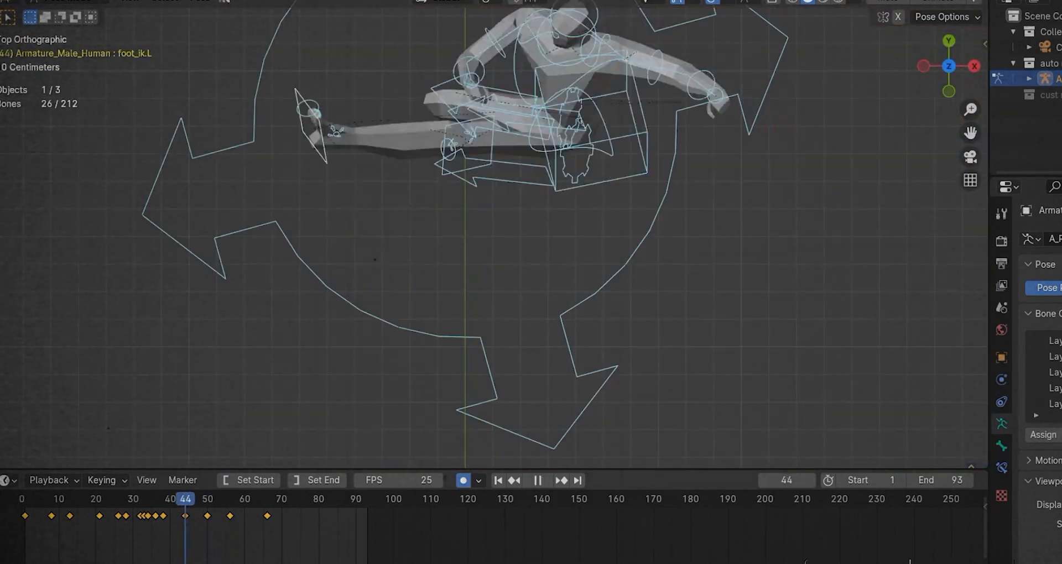
{"action": "key", "text": "space"}
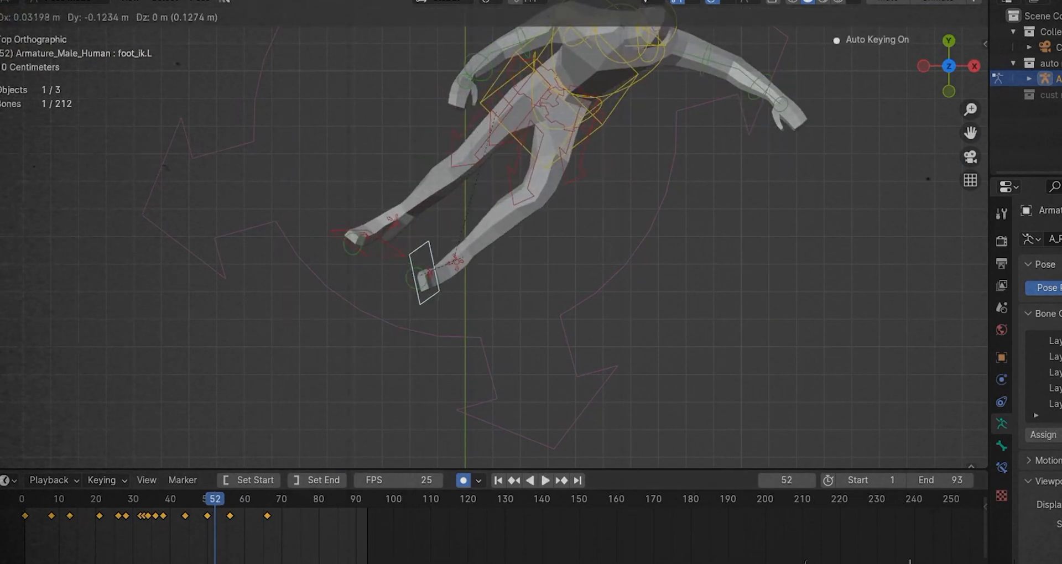
{"action": "key", "text": "Return"}
Move the left foot control about -0.012 m in X, -0.044 m in Y and -0.154 m in Z at frame 54, and refine its position
{"action": "key", "text": "Right"}
{"action": "key", "text": "Right"}
{"action": "middle_click_drag", "start_coordinate": [498, 276], "coordinate": [498, 166]}
{"action": "key", "text": "g"}
{"action": "key", "text": "Return"}
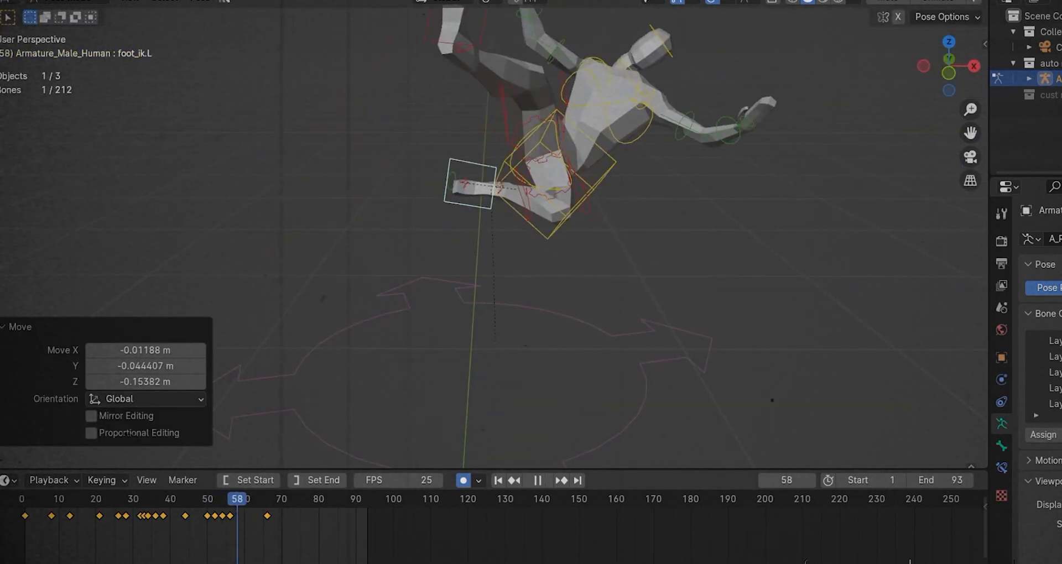
{"action": "key", "text": "Escape"}
{"action": "key", "text": "g"}
{"action": "key", "text": "Return"}
{"action": "middle_click_drag", "start_coordinate": [553, 248], "coordinate": [641, 249]}
{"action": "key", "text": "Delete"}
Trackball-rotate the left thigh IK control at frame 56 and adjust the left leg's position
{"action": "left_click", "coordinate": [635, 183]}
{"action": "key", "text": "r"}
{"action": "key", "text": "r"}
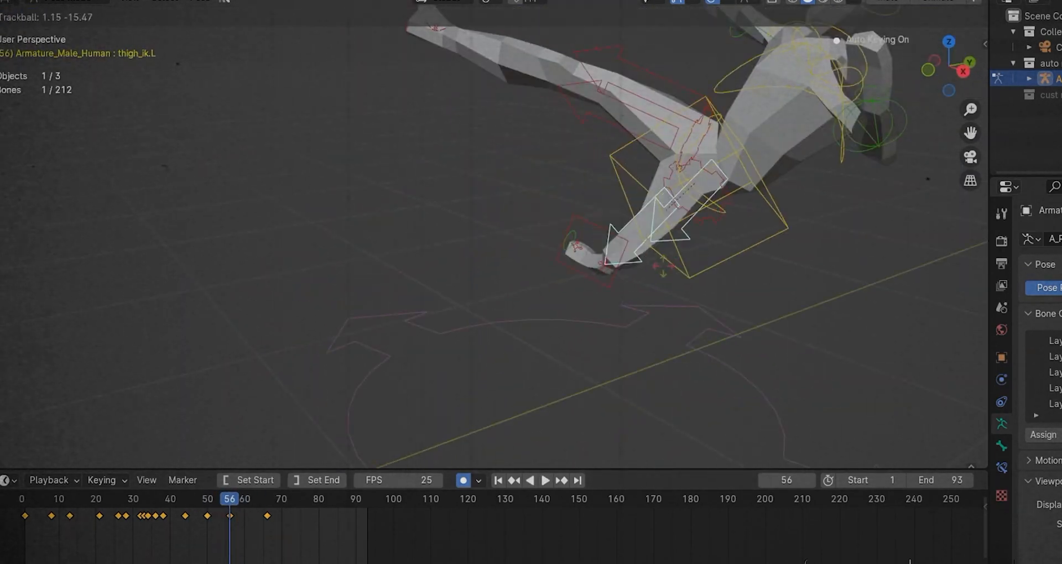
{"action": "key", "text": "r"}
{"action": "key", "text": "r"}
{"action": "left_click", "coordinate": [643, 248]}
{"action": "key", "text": "g"}
{"action": "scroll", "coordinate": [608, 243], "scroll_direction": "up", "scroll_amount": 2}
{"action": "key", "text": "g"}
{"action": "left_click", "coordinate": [597, 244]}
Rotate and move the left foot control at frame 56, trackball-rotate it by -8.02° and 38.4°, and preview the motion
{"action": "left_click", "coordinate": [353, 282]}
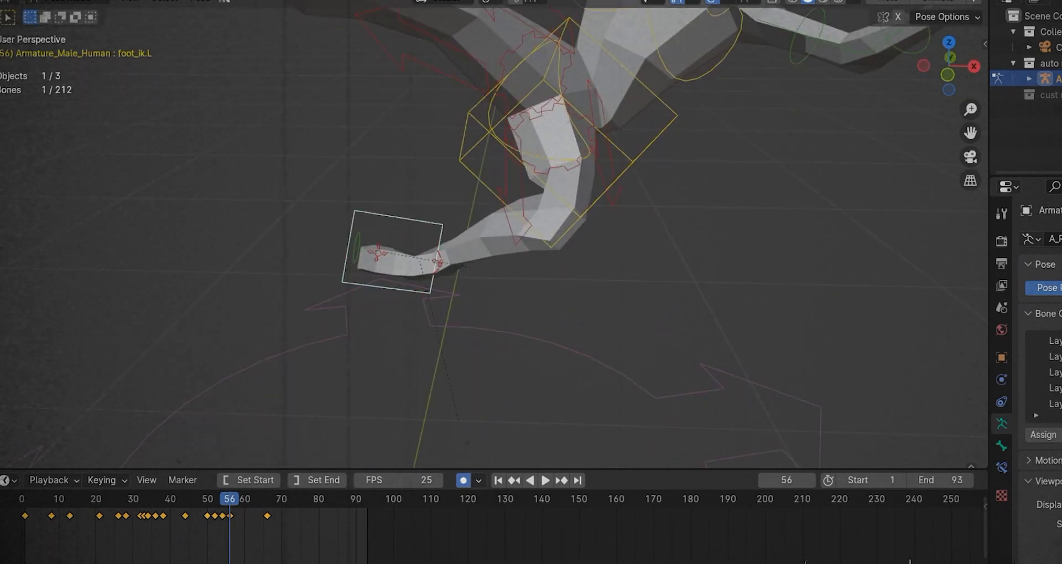
{"action": "key", "text": "r"}
{"action": "left_click", "coordinate": [458, 419]}
{"action": "key", "text": "g"}
{"action": "key", "text": "Return"}
{"action": "key", "text": "r"}
{"action": "key", "text": "r"}
{"action": "key", "text": "Return"}
{"action": "key", "text": "space"}
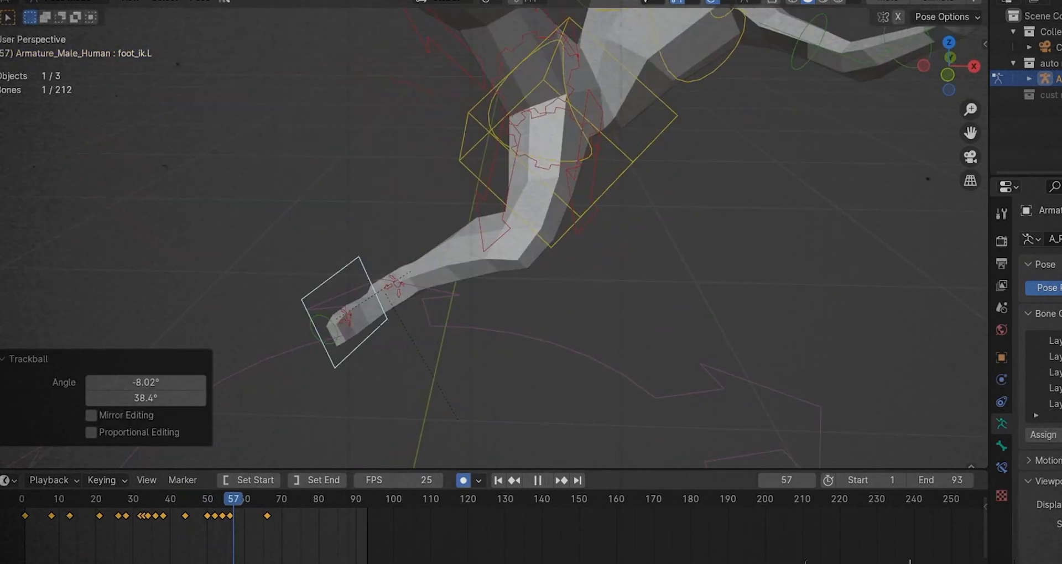
Delete the left foot control's keyframe at frame 54 and replay the motion
{"action": "key", "text": "Escape"}
{"action": "left_click", "coordinate": [223, 516]}
{"action": "key", "text": "Delete"}
{"action": "key", "text": "space"}
Move the right foot control and rotate the right thigh IK control at frame 52, and play the result
{"action": "scroll", "coordinate": [492, 238], "scroll_direction": "down", "scroll_amount": 4}
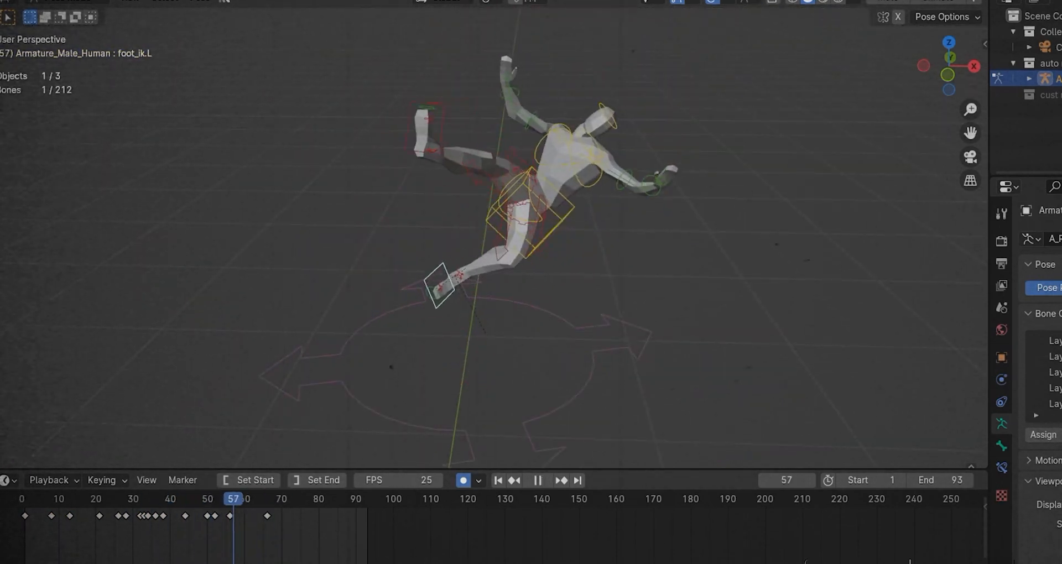
{"action": "middle_click_drag", "start_coordinate": [421, 266], "coordinate": [531, 232]}
{"action": "left_click", "coordinate": [394, 165]}
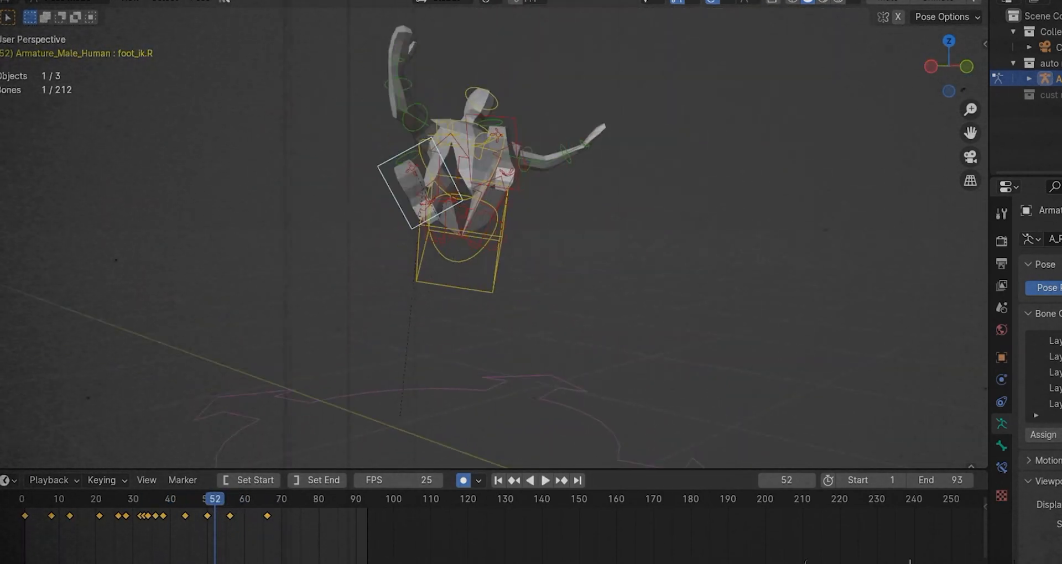
{"action": "key", "text": "g"}
{"action": "key", "text": "Return"}
{"action": "left_click", "coordinate": [423, 185]}
{"action": "key", "text": "r"}
{"action": "key", "text": "Return"}
{"action": "key", "text": "space"}
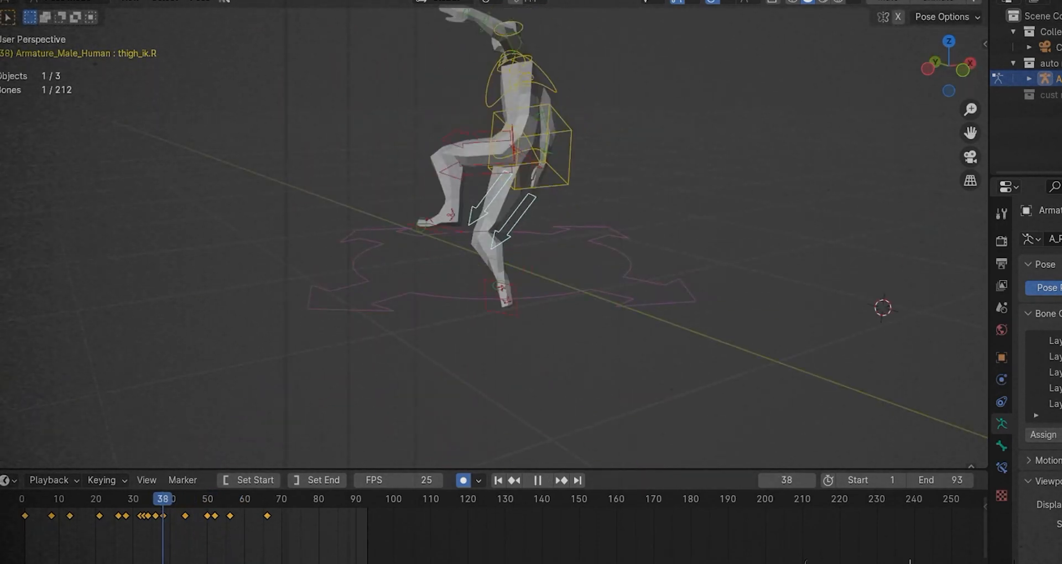
Reposition the right foot control at frame 40
{"action": "key", "text": "space"}
{"action": "scroll", "coordinate": [553, 277], "scroll_direction": "up", "scroll_amount": 3}
{"action": "left_click", "coordinate": [586, 287]}
{"action": "middle_click_drag", "start_coordinate": [476, 265], "coordinate": [598, 259]}
{"action": "key", "text": "space"}
{"action": "key", "text": "space"}
{"action": "key", "text": "g"}
{"action": "left_click", "coordinate": [575, 238]}
Trackball-rotate the right foot control at frame 40 and fine-tune its angle in the view plane
{"action": "middle_click_drag", "start_coordinate": [508, 260], "coordinate": [642, 232]}
{"action": "scroll", "coordinate": [597, 248], "scroll_direction": "up", "scroll_amount": 2}
{"action": "key", "text": "r"}
{"action": "key", "text": "r"}
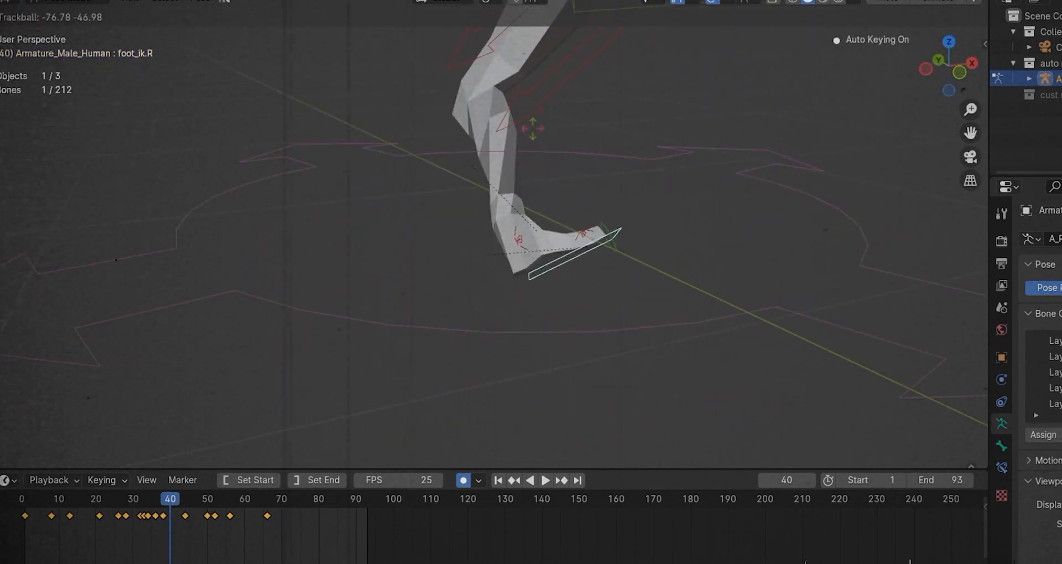
{"action": "left_click", "coordinate": [533, 129]}
{"action": "key", "text": "r"}
{"action": "key", "text": "r"}
{"action": "left_click", "coordinate": [682, 168]}
{"action": "key", "text": "r"}
{"action": "left_click", "coordinate": [683, 172]}
Trackball-rotate the right foot control at frame 43, rotate it 10.7° in the view plane, and preview the motion
{"action": "key", "text": "Right"}
{"action": "key", "text": "Right"}
{"action": "key", "text": "Right"}
{"action": "key", "text": "Right"}
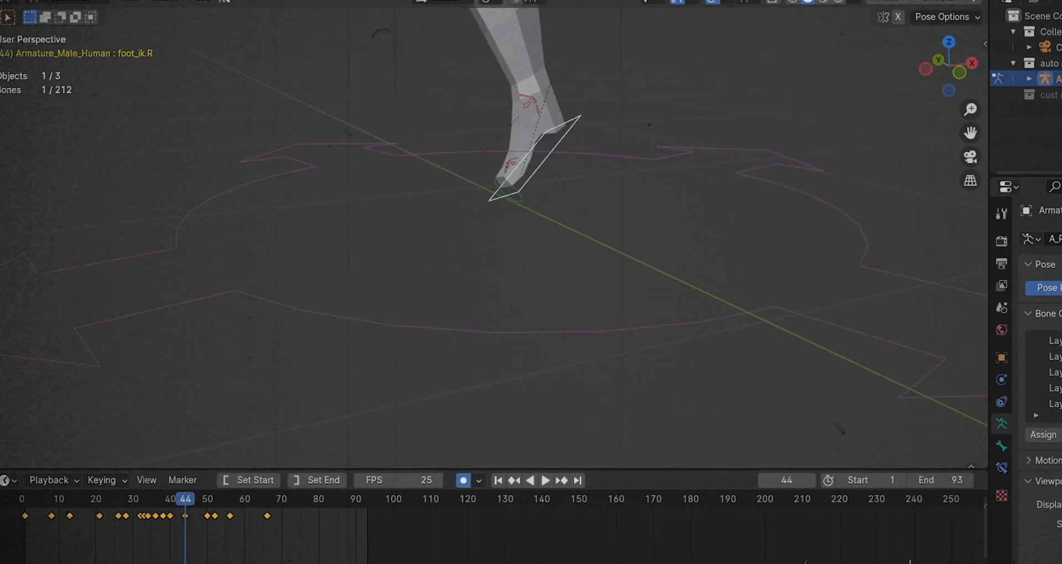
{"action": "key", "text": "space"}
{"action": "middle_click_drag", "start_coordinate": [553, 266], "coordinate": [498, 226]}
{"action": "key", "text": "r"}
{"action": "key", "text": "r"}
{"action": "left_click", "coordinate": [429, 254]}
{"action": "key", "text": "r"}
{"action": "left_click", "coordinate": [442, 260]}
{"action": "key", "text": "space"}
{"action": "key", "text": "space"}
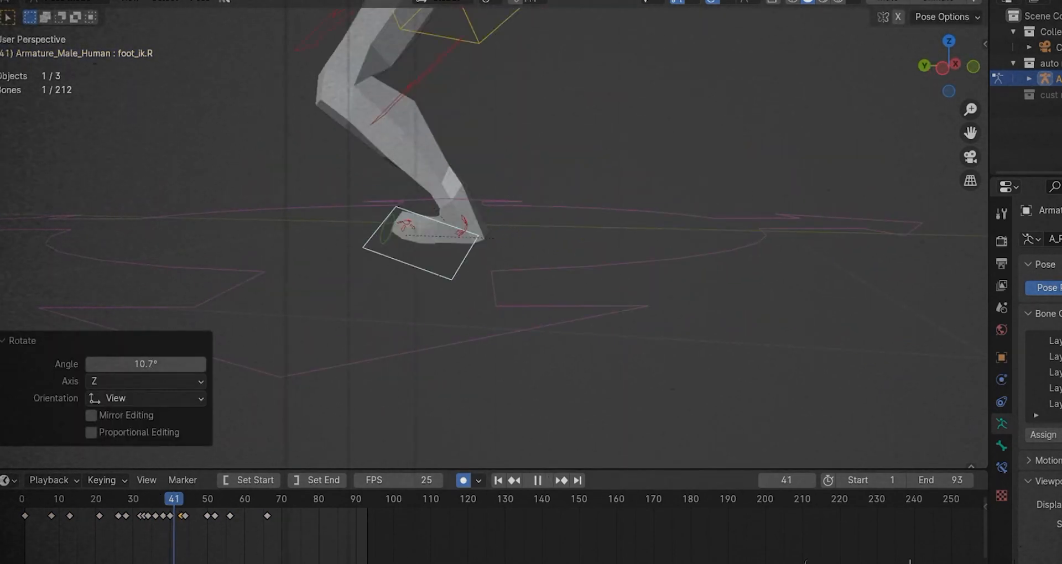
Rotate the right foot control at frame 42 in the view plane and with the trackball
{"action": "key", "text": "r"}
{"action": "left_click", "coordinate": [460, 271]}
{"action": "key", "text": "r"}
{"action": "key", "text": "r"}
{"action": "left_click", "coordinate": [459, 249]}
Rotate the right foot control at frame 41 to smooth its turn between frames 40 and 44, and replay the motion
{"action": "key", "text": "Left"}
{"action": "key", "text": "Left"}
{"action": "key", "text": "Right"}
{"action": "middle_click_drag", "start_coordinate": [420, 243], "coordinate": [514, 238]}
{"action": "key", "text": "r"}
{"action": "key", "text": "r"}
{"action": "left_click", "coordinate": [420, 221]}
{"action": "key", "text": "r"}
{"action": "left_click", "coordinate": [394, 205]}
{"action": "key", "text": "space"}
Move the right foot control about -0.108 m in X, 0.049 m in Y and -0.110 m in Z at frame 52, and refine its position
{"action": "middle_click_drag", "start_coordinate": [398, 221], "coordinate": [531, 277]}
{"action": "key", "text": "KP_0"}
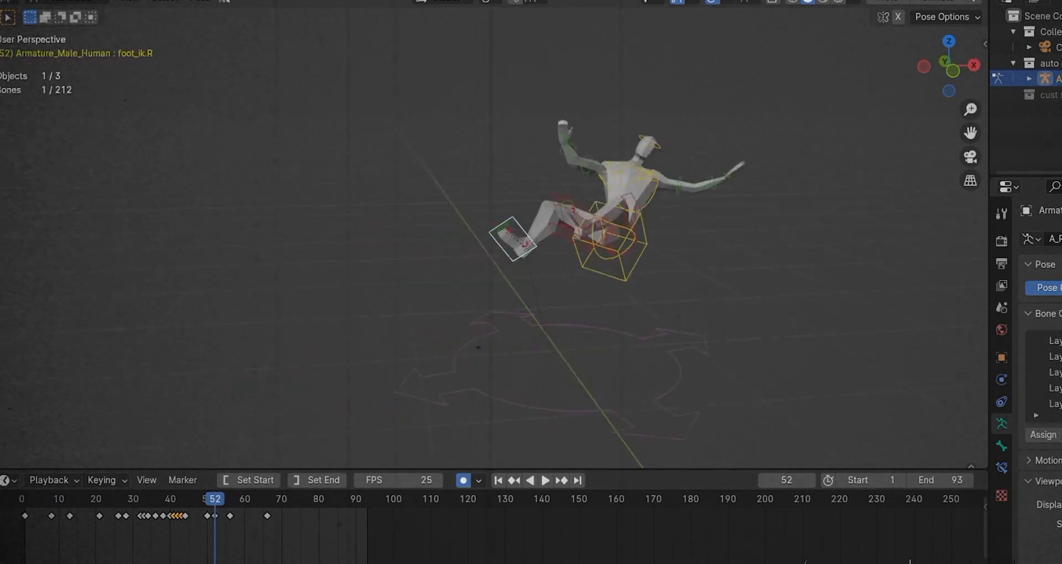
{"action": "key", "text": "g"}
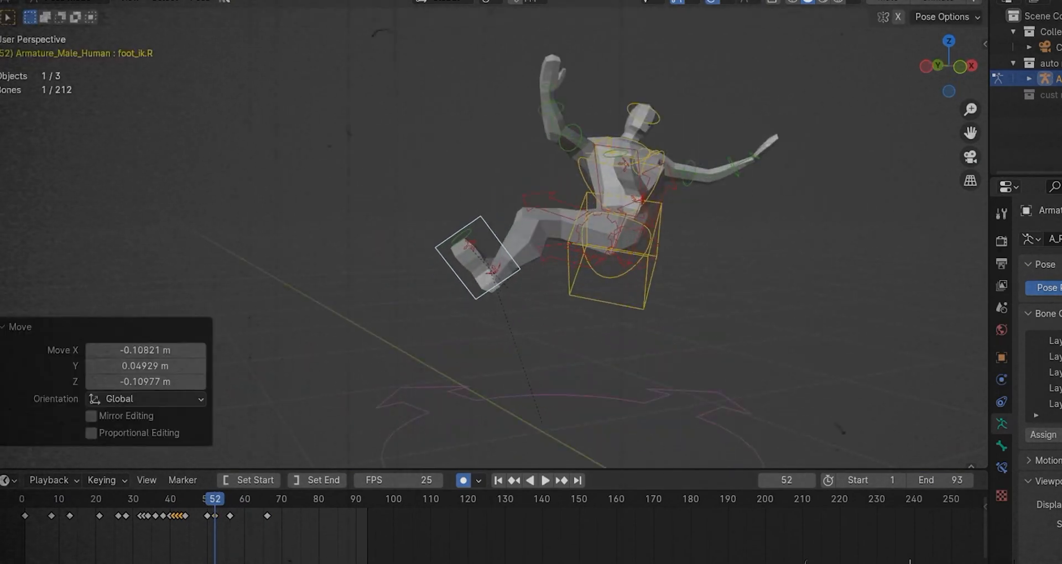
{"action": "key", "text": "Return"}
{"action": "key", "text": "g"}
{"action": "key", "text": "Return"}
{"action": "key", "text": "space"}
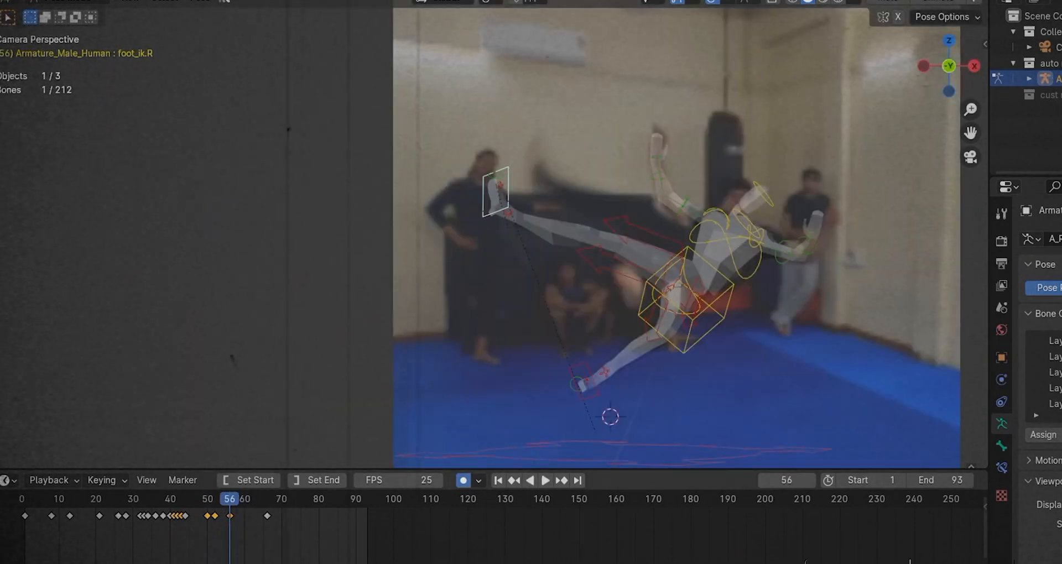
Preview the motion and trackball-rotate the head control at frame 60
{"action": "key", "text": "space"}
{"action": "key", "text": "space"}
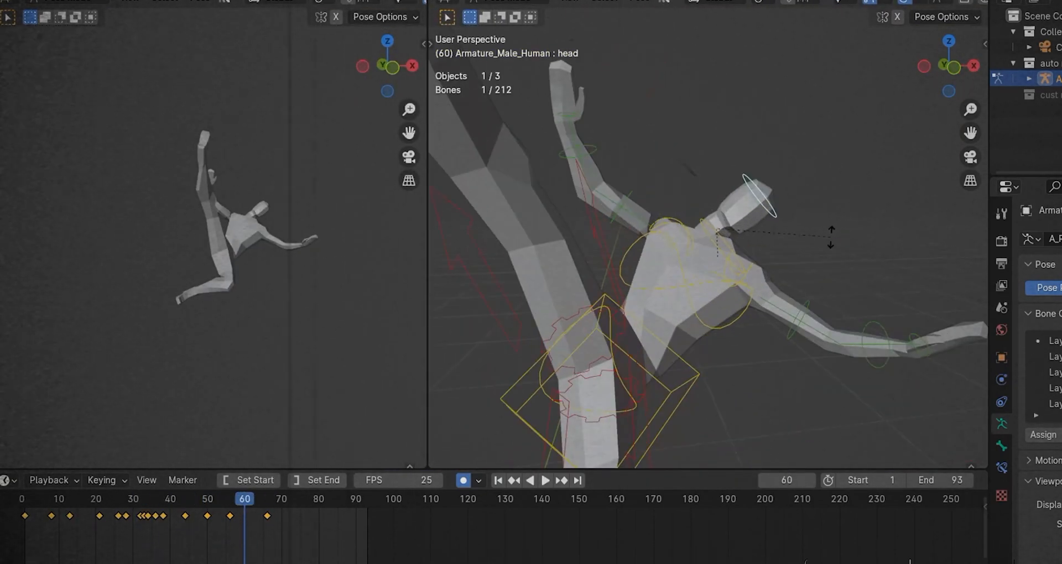
{"action": "key", "text": "r"}
{"action": "key", "text": "r"}
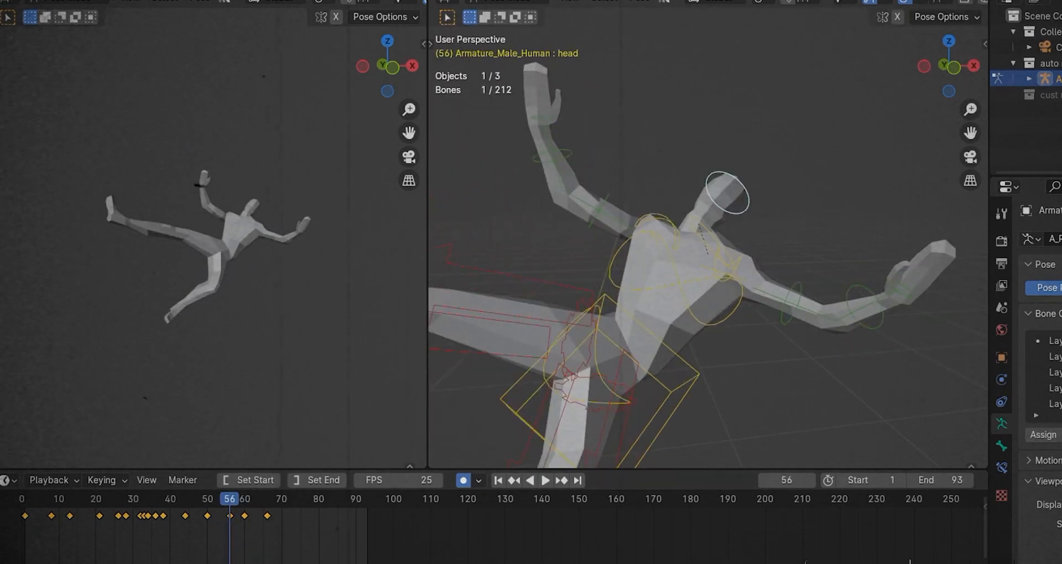
Rotate the head control -4° in the view plane at frame 56, trackball-rotate it about 8.02° and -12.61°, and play the animation
{"action": "key", "text": "r"}
{"action": "left_click", "coordinate": [758, 217]}
{"action": "key", "text": "r"}
{"action": "key", "text": "r"}
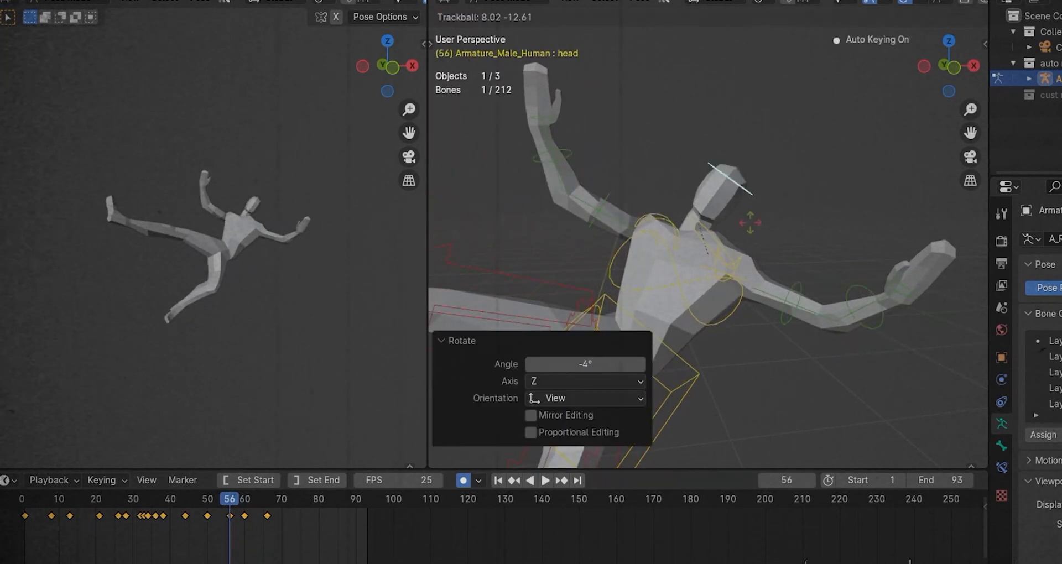
{"action": "key", "text": "space"}
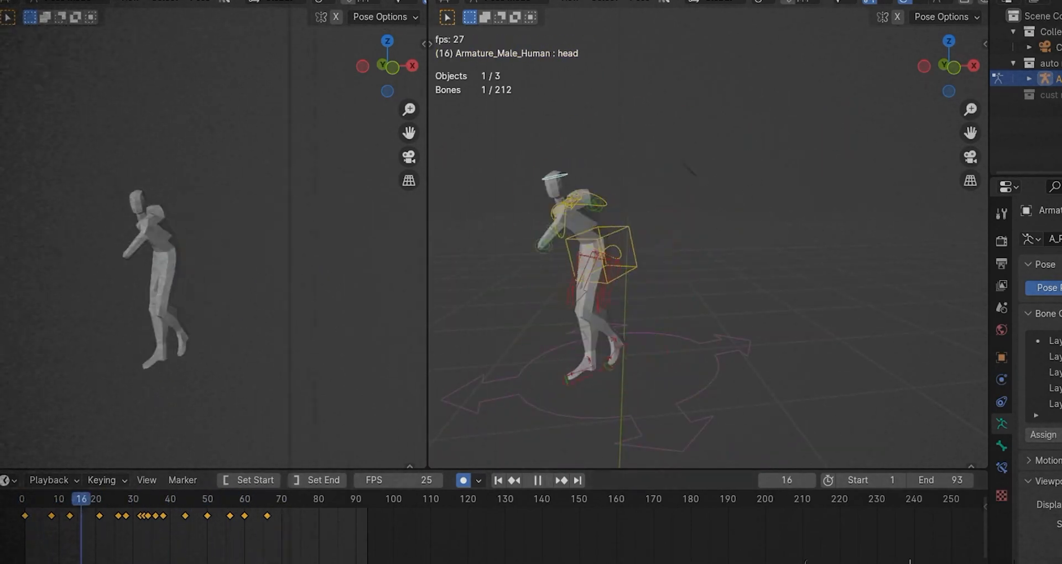
Rotate the hips control at frame 56 and trackball-rotate it about -19.5° and -2.86°
{"action": "scroll", "coordinate": [692, 260], "scroll_direction": "up", "scroll_amount": 5}
{"action": "middle_click_drag", "start_coordinate": [885, 265], "coordinate": [802, 249]}
{"action": "left_click", "coordinate": [802, 238]}
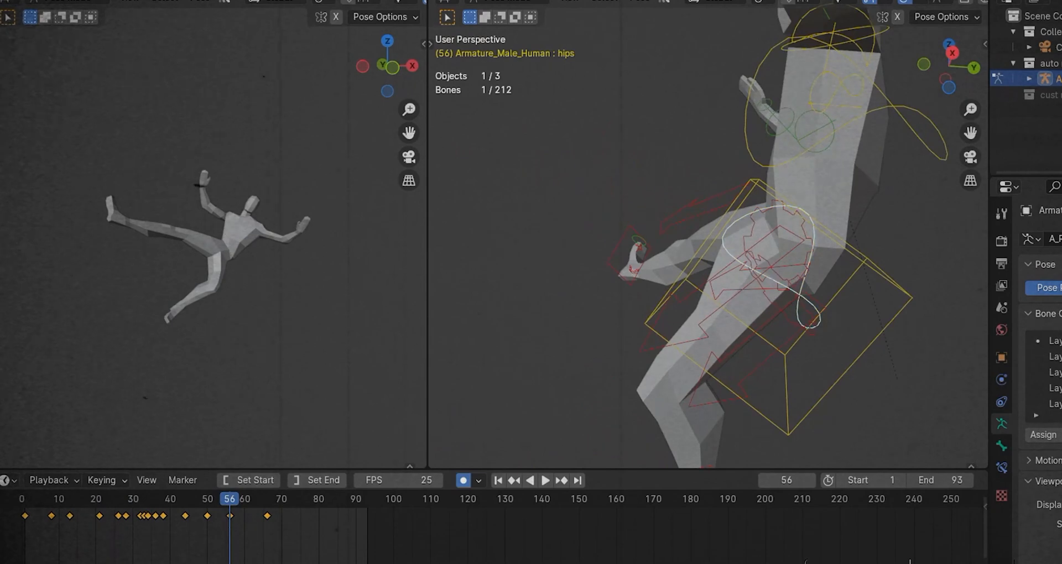
{"action": "middle_click_drag", "start_coordinate": [802, 310], "coordinate": [774, 249]}
{"action": "key", "text": "r"}
{"action": "left_click", "coordinate": [731, 356]}
{"action": "key", "text": "r"}
{"action": "key", "text": "r"}
{"action": "left_click", "coordinate": [714, 348]}
Nudge the hips control's position at frame 56, rotate it -24.5° in the view plane, and play the animation
{"action": "middle_click_drag", "start_coordinate": [714, 349], "coordinate": [774, 310]}
{"action": "key", "text": "g"}
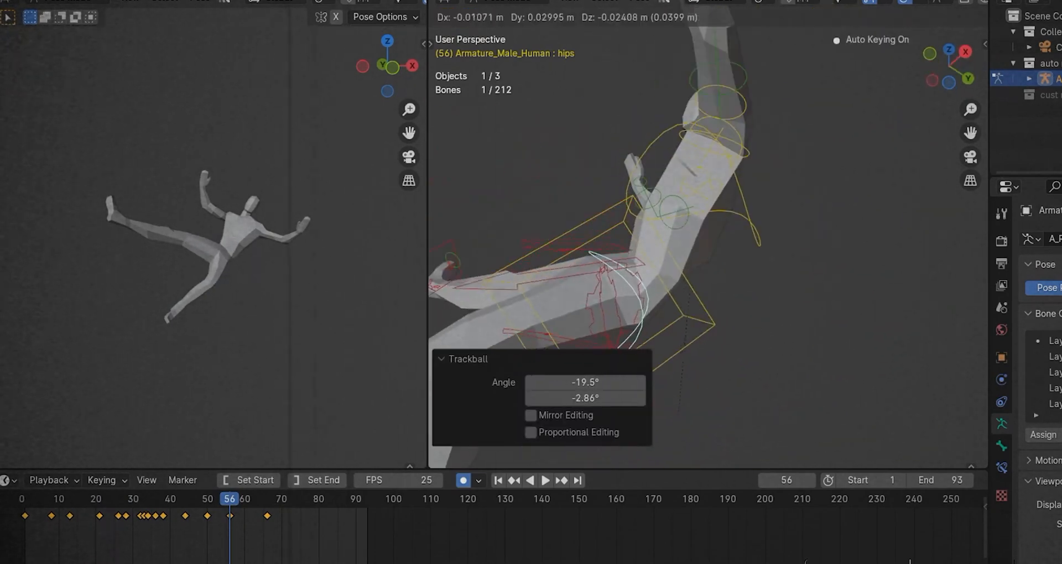
{"action": "left_click", "coordinate": [702, 331]}
{"action": "key", "text": "r"}
{"action": "left_click", "coordinate": [691, 318]}
{"action": "middle_click_drag", "start_coordinate": [691, 318], "coordinate": [774, 266]}
{"action": "key", "text": "space"}
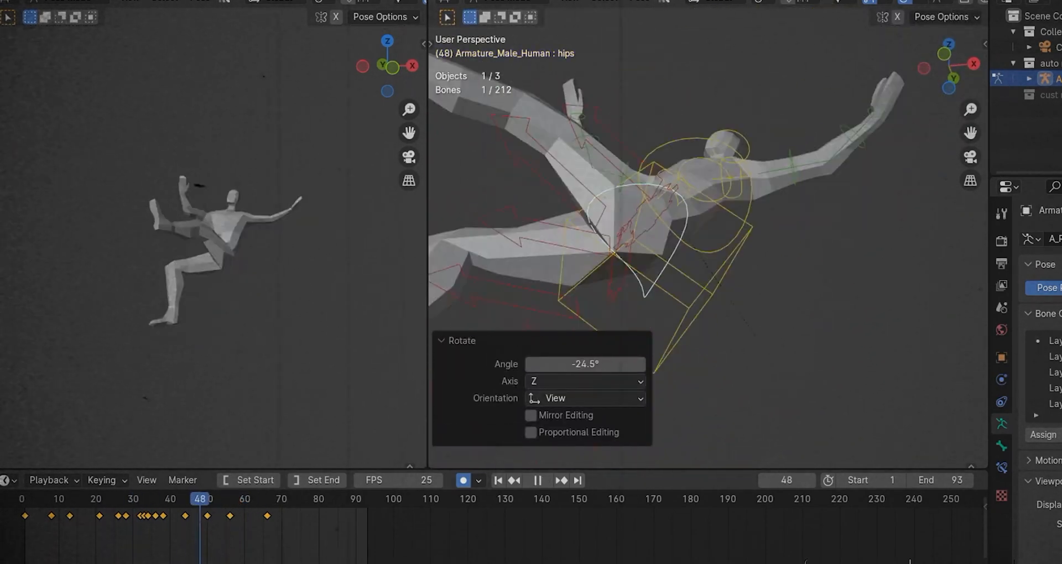
Reposition the right foot control at frame 55 and replay the kick to check its path
{"action": "key", "text": "Escape"}
{"action": "scroll", "coordinate": [708, 249], "scroll_direction": "down", "scroll_amount": 1}
{"action": "left_click", "coordinate": [965, 1]}
{"action": "left_click", "coordinate": [704, 189]}
{"action": "key", "text": "g"}
{"action": "left_click", "coordinate": [636, 119]}
{"action": "key", "text": "space"}
{"action": "key", "text": "Escape"}
{"action": "key", "text": "g"}
{"action": "key", "text": "Return"}
{"action": "key", "text": "space"}
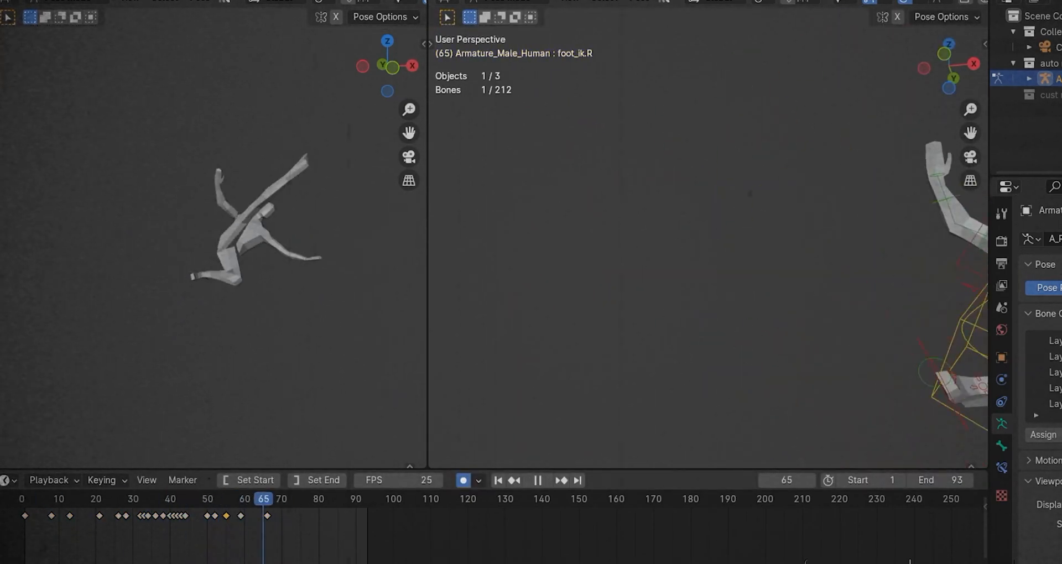
Set the scene frame rate to 30 fps and preview the animation at the new speed
{"action": "key", "text": "space"}
{"action": "left_click", "coordinate": [54, 480]}
{"action": "left_click", "coordinate": [124, 173]}
{"action": "key", "text": "Return"}
{"action": "key", "text": "space"}
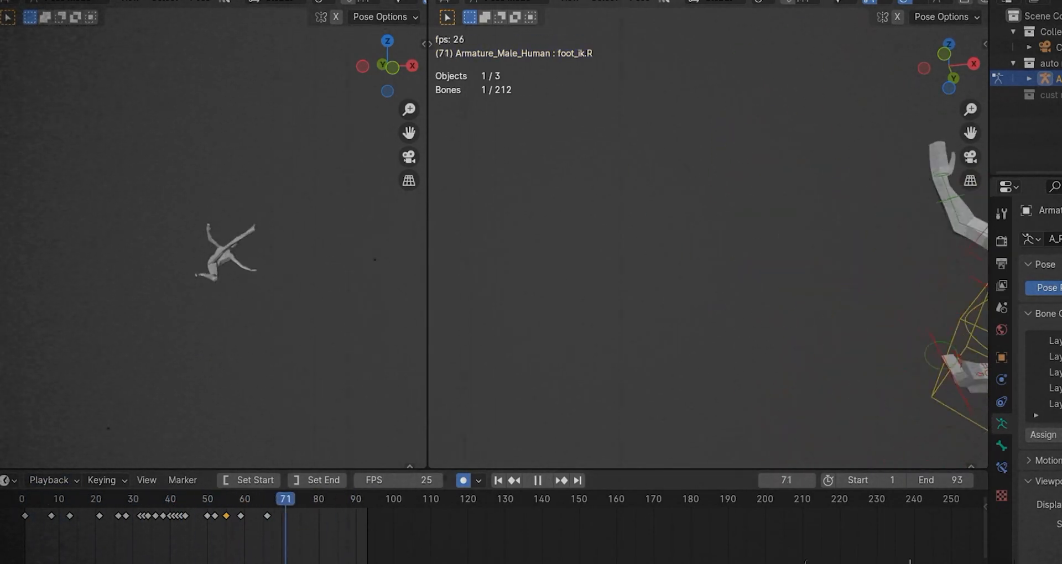
{"action": "key", "text": "space"}
{"action": "key", "text": "space"}
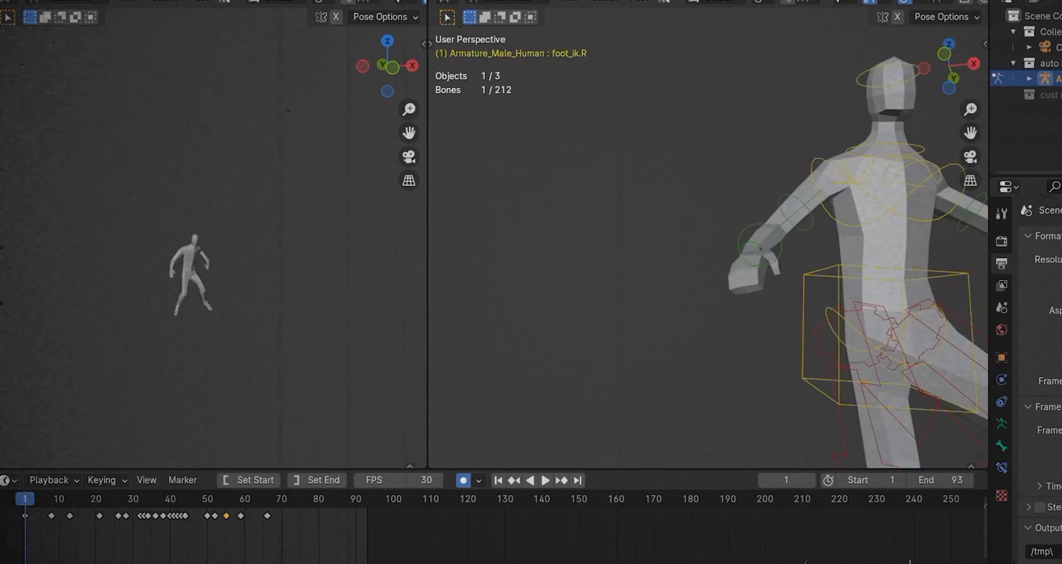
{"action": "key", "text": "Escape"}
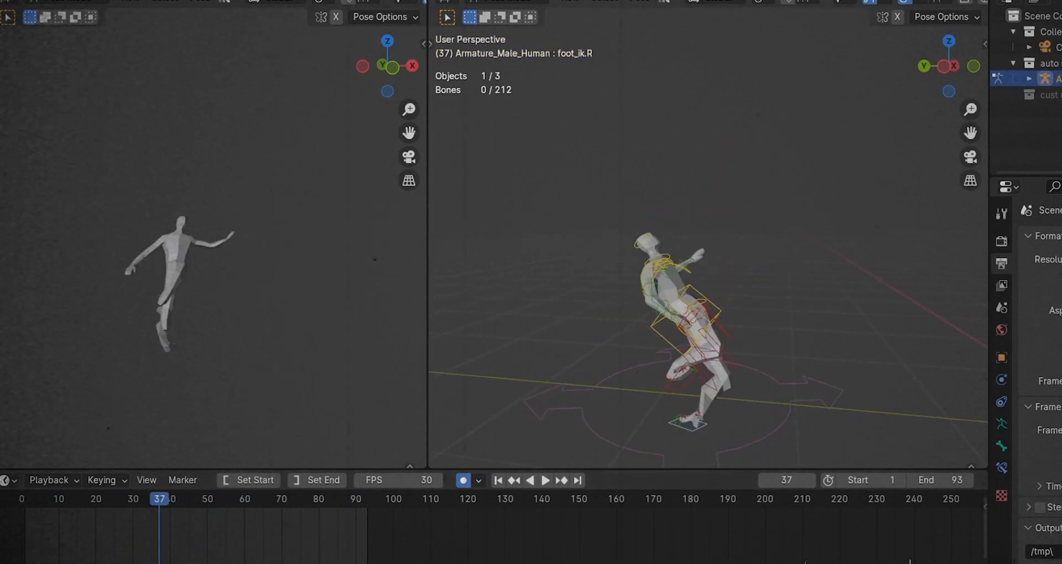
Rotate the left foot control about 56° around its local axis at frame 37 and reposition it
{"action": "key", "text": "r"}
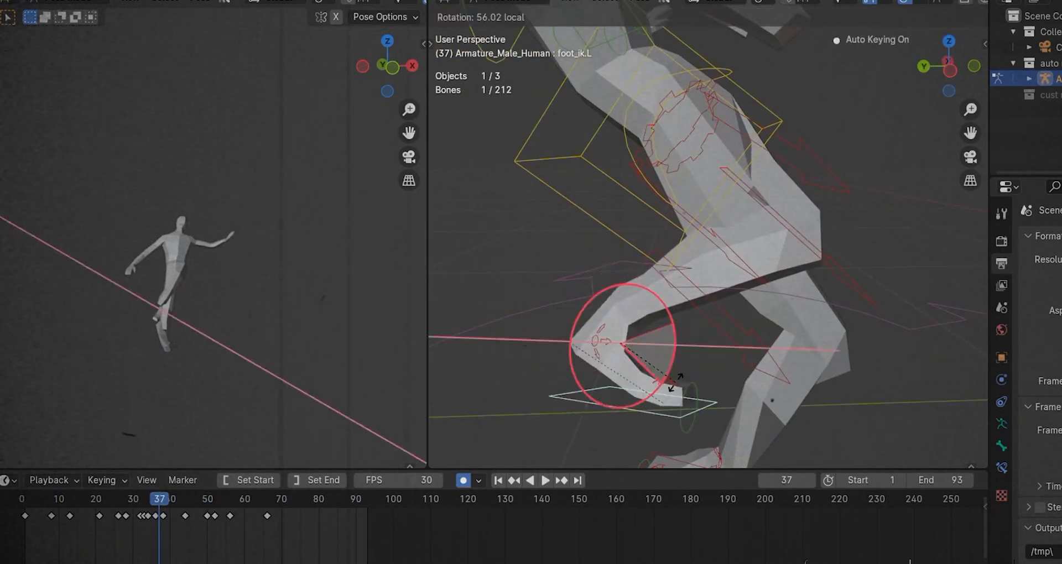
{"action": "key", "text": "g"}
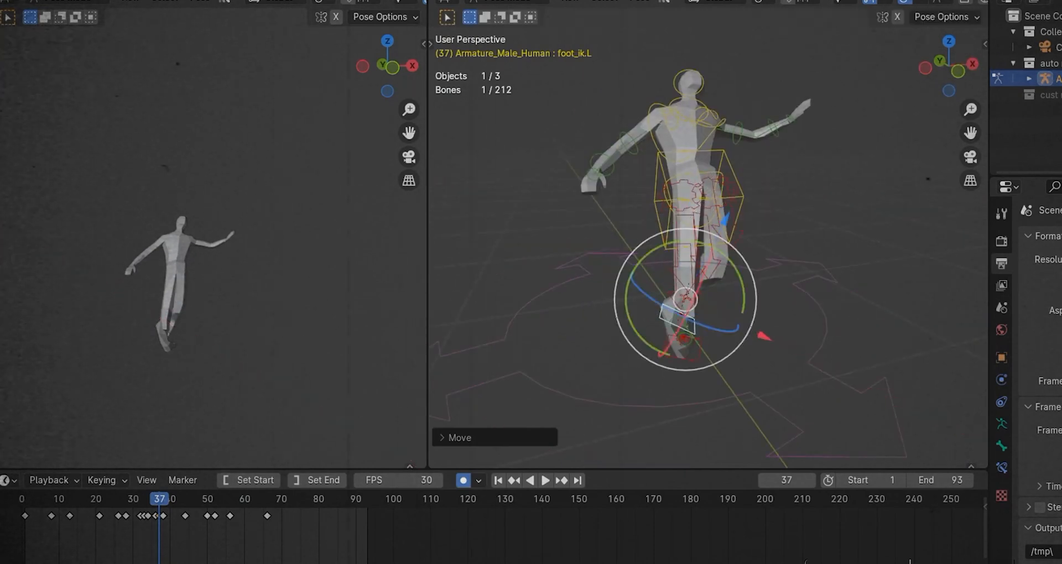
Rotate the right foot control at frame 37 to adjust the standing foot, and check the surrounding motion
{"action": "middle_click_drag", "start_coordinate": [708, 249], "coordinate": [752, 243]}
{"action": "scroll", "coordinate": [713, 277], "scroll_direction": "up", "scroll_amount": 3}
{"action": "left_click", "coordinate": [707, 432]}
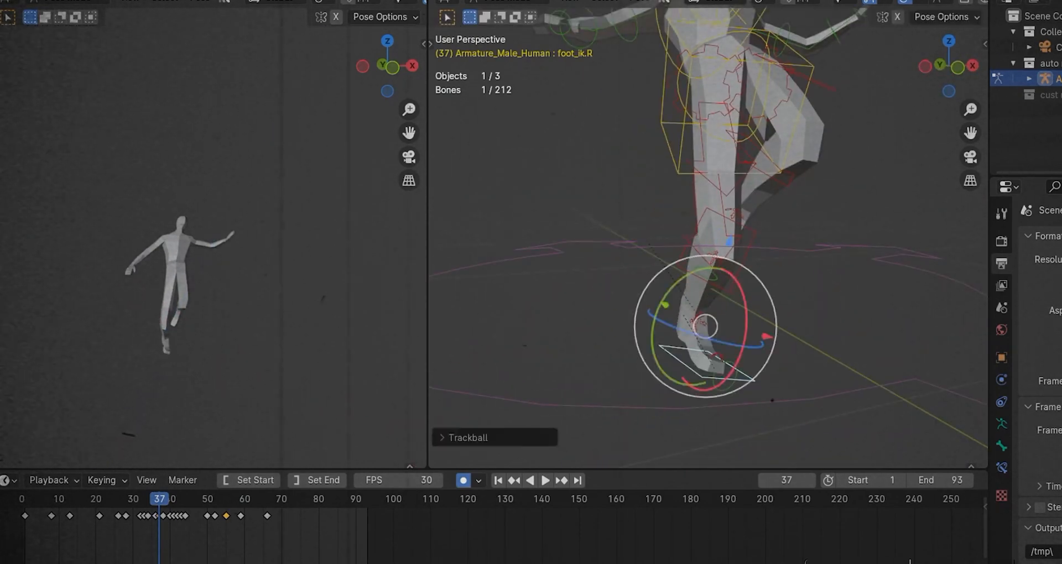
{"action": "middle_click_drag", "start_coordinate": [706, 431], "coordinate": [766, 332]}
{"action": "key", "text": "r"}
{"action": "left_click", "coordinate": [766, 299]}
{"action": "scroll", "coordinate": [766, 299], "scroll_direction": "down", "scroll_amount": 5}
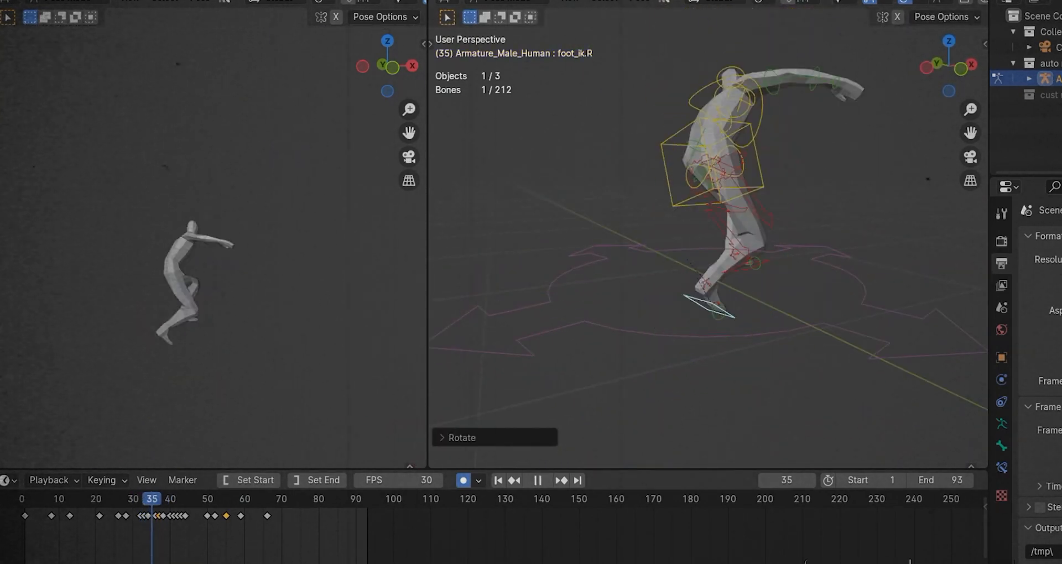
Adjust the bent leg at frame 36 with a small move and a trackball rotation of its thigh control
{"action": "scroll", "coordinate": [492, 204], "scroll_direction": "up", "scroll_amount": 3}
{"action": "middle_click_drag", "start_coordinate": [492, 204], "coordinate": [553, 183]}
{"action": "key", "text": "ctrl+shift+m"}
{"action": "key", "text": "g"}
{"action": "key", "text": "Return"}
{"action": "key", "text": "r"}
{"action": "key", "text": "r"}
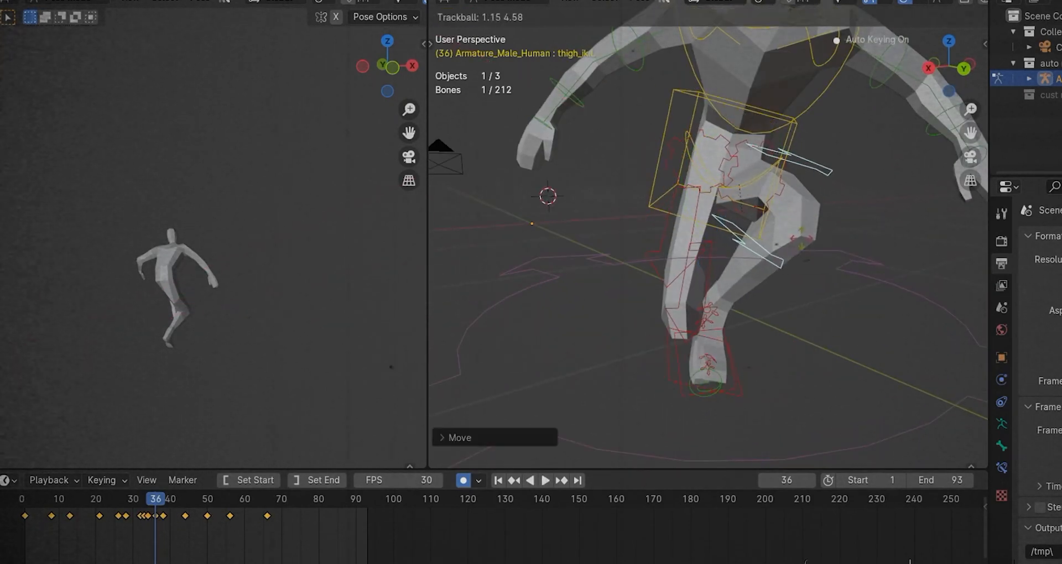
Move the right foot control along Z at frame 62 and replay the kick
{"action": "key", "text": "Left"}
{"action": "key", "text": "Left"}
{"action": "key", "text": "Left"}
{"action": "scroll", "coordinate": [708, 233], "scroll_direction": "down", "scroll_amount": 3}
{"action": "middle_click_drag", "start_coordinate": [708, 232], "coordinate": [730, 221]}
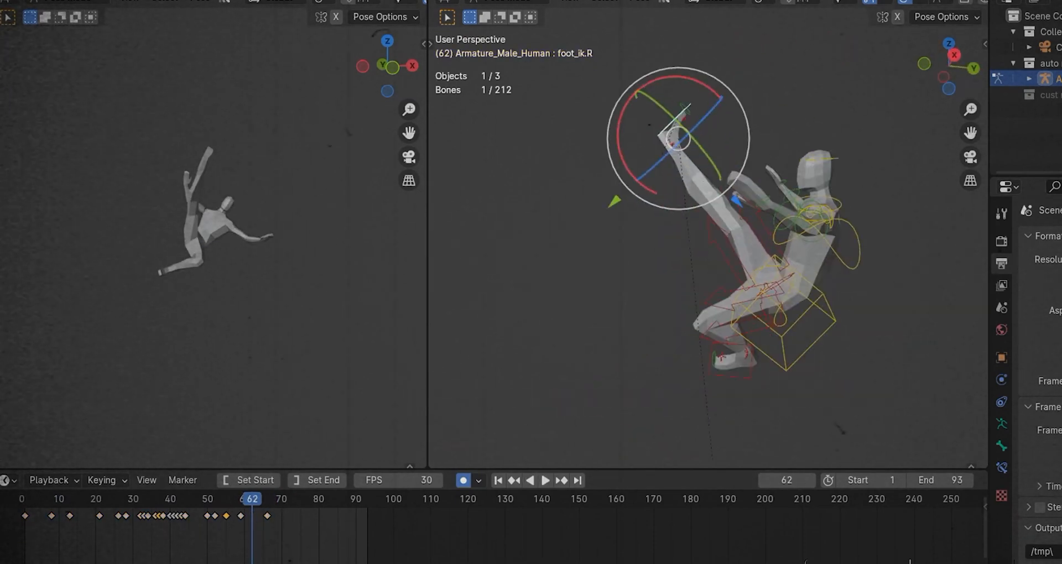
{"action": "key", "text": "g"}
{"action": "key", "text": "z"}
{"action": "key", "text": "Return"}
{"action": "key", "text": "space"}
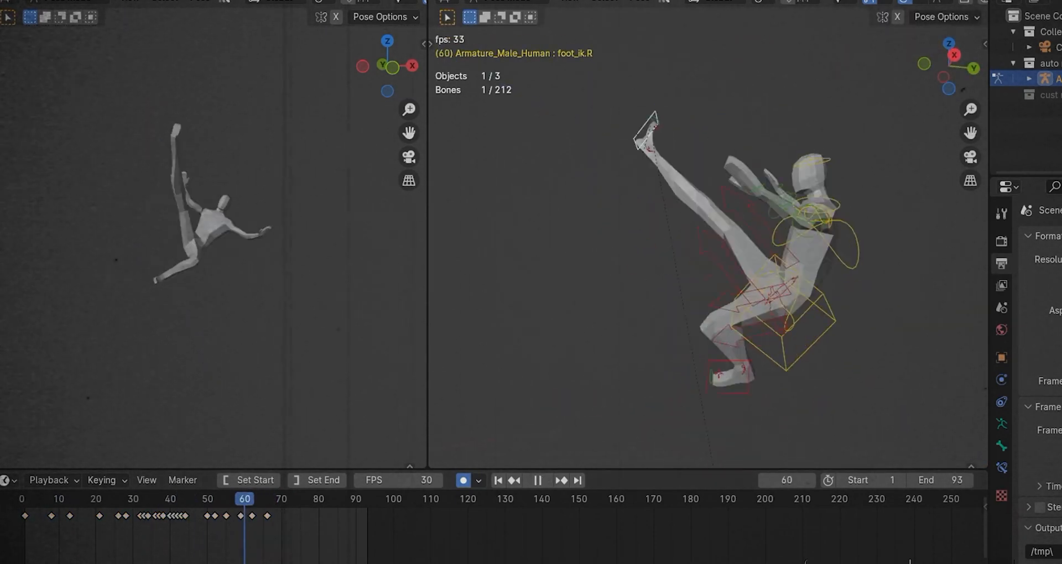
Select all the rig controls, open the options for their keyframes, and replay the full animation
{"action": "key", "text": "a"}
{"action": "key", "text": "a"}
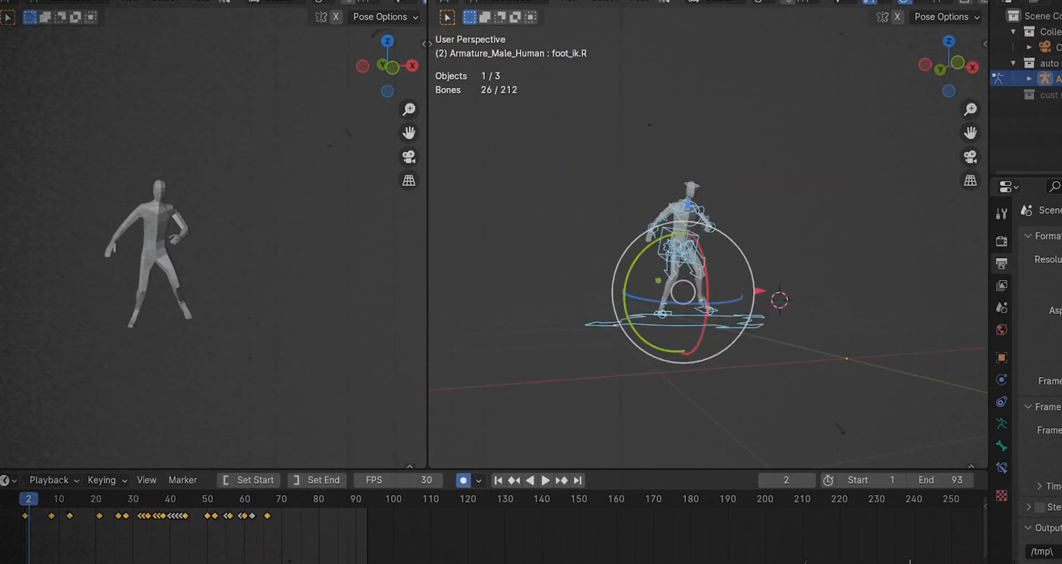
{"action": "key", "text": "t"}
{"action": "left_click", "coordinate": [130, 502]}
{"action": "right_click", "coordinate": [130, 517]}
{"action": "mouse_move", "coordinate": [114, 482]}
{"action": "left_click", "coordinate": [241, 500]}
{"action": "key", "text": "space"}
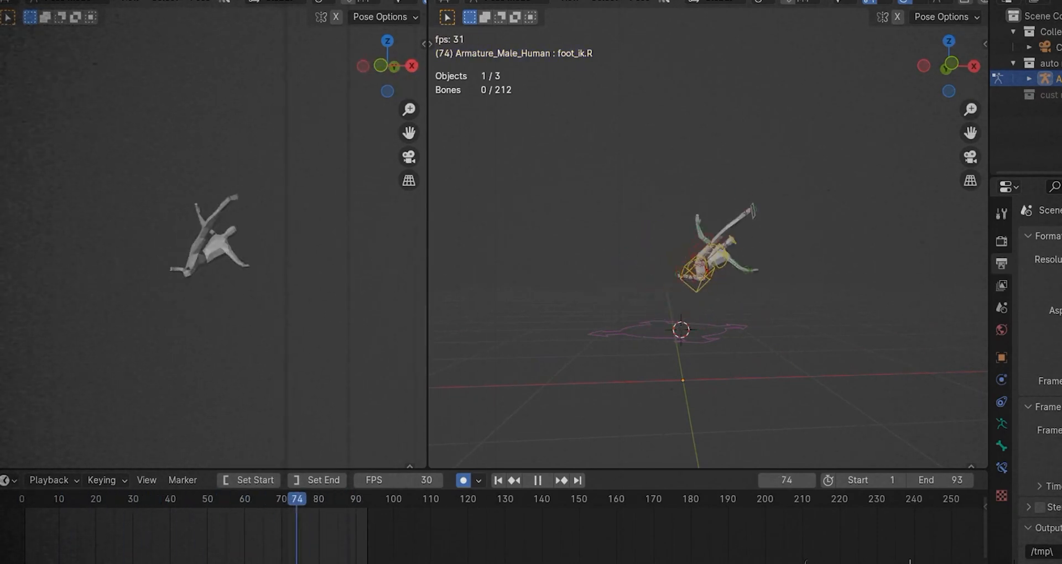
Try to move the right foot control along X over the reference at frame 70, and try a rotation
{"action": "key", "text": "KP_0"}
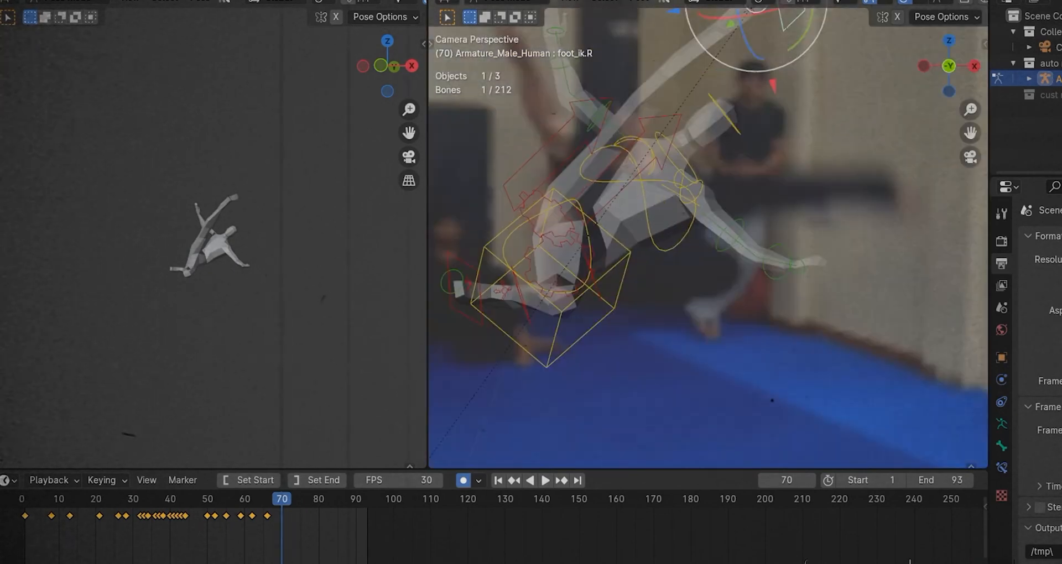
{"action": "key", "text": "g"}
{"action": "key", "text": "x"}
{"action": "key", "text": "Return"}
{"action": "key", "text": "ctrl+z"}
{"action": "left_click", "coordinate": [641, 283]}
{"action": "key", "text": "r"}
{"action": "key", "text": "Return"}
{"action": "key", "text": "ctrl+z"}
Rotate the torso and foot controls together around local Z at frame 70, and trackball-rotate the torso to match the reference
{"action": "left_click", "coordinate": [782, 51], "text": "shift"}
{"action": "key", "text": "r"}
{"action": "key", "text": "z"}
{"action": "key", "text": "z"}
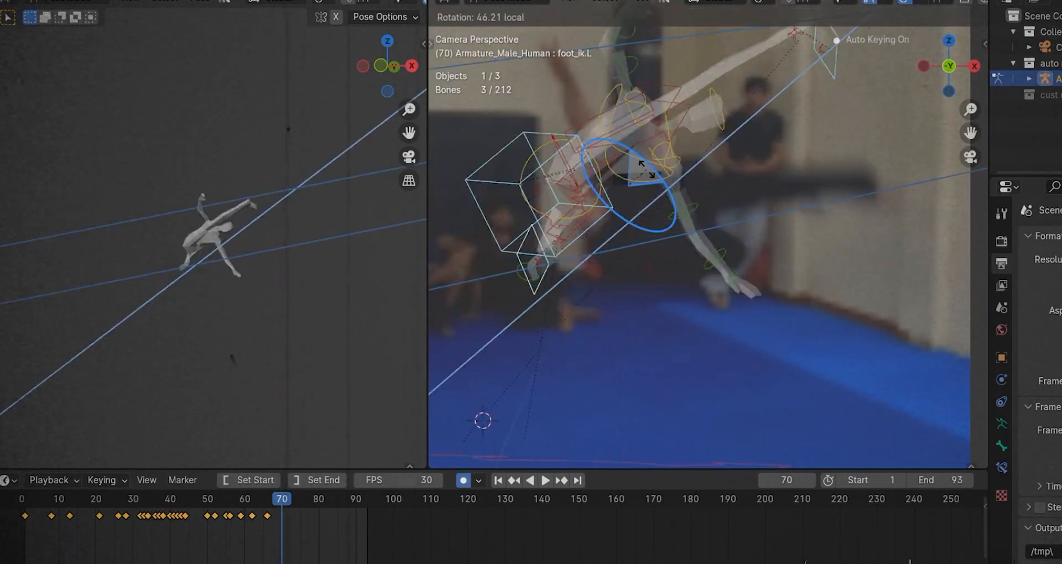
{"action": "key", "text": "Return"}
{"action": "key", "text": "r"}
{"action": "key", "text": "r"}
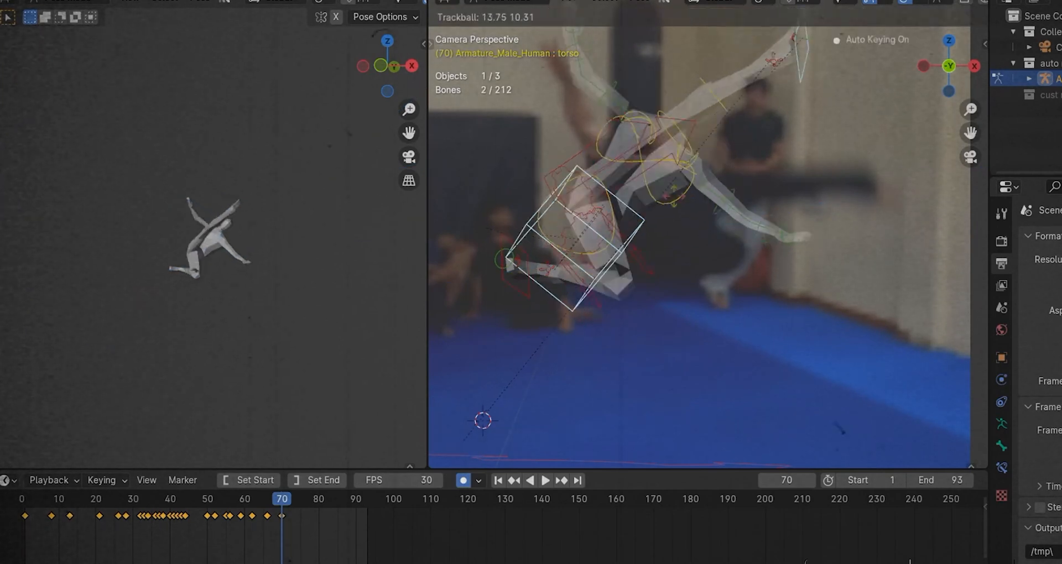
{"action": "key", "text": "Return"}
Move the left foot control about -0.039 m in X and -0.051 m in Z at frame 70
{"action": "left_click", "coordinate": [517, 271]}
{"action": "key", "text": "g"}
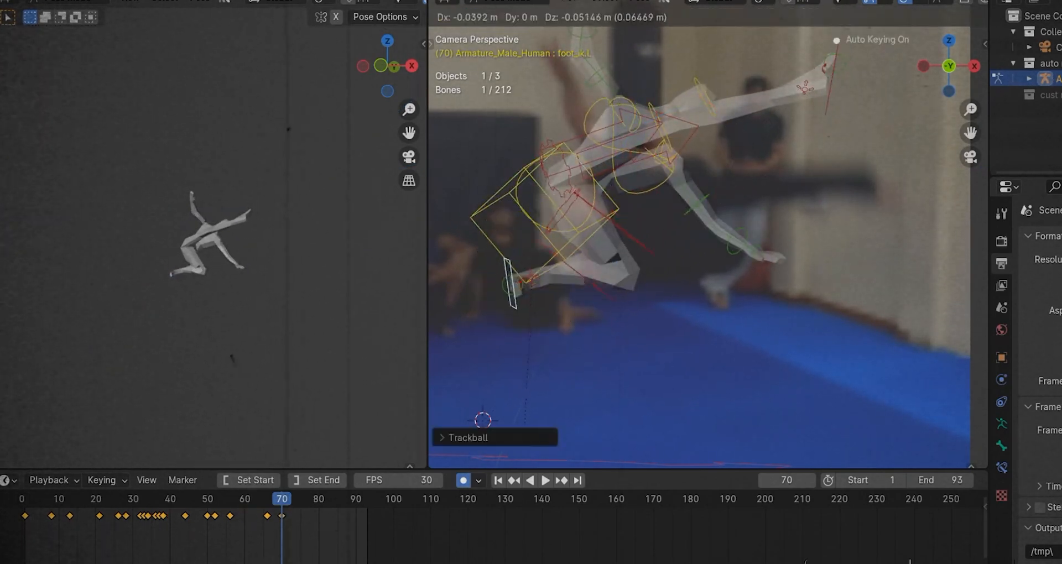
{"action": "key", "text": "Return"}
Rotate the left thigh control about -11.85° at frame 70 and turn it around its local Y axis
{"action": "left_click", "coordinate": [547, 256]}
{"action": "key", "text": "r"}
{"action": "key", "text": "r"}
{"action": "key", "text": "Escape"}
{"action": "middle_click_drag", "start_coordinate": [620, 249], "coordinate": [553, 259]}
{"action": "key", "text": "KP_Decimal"}
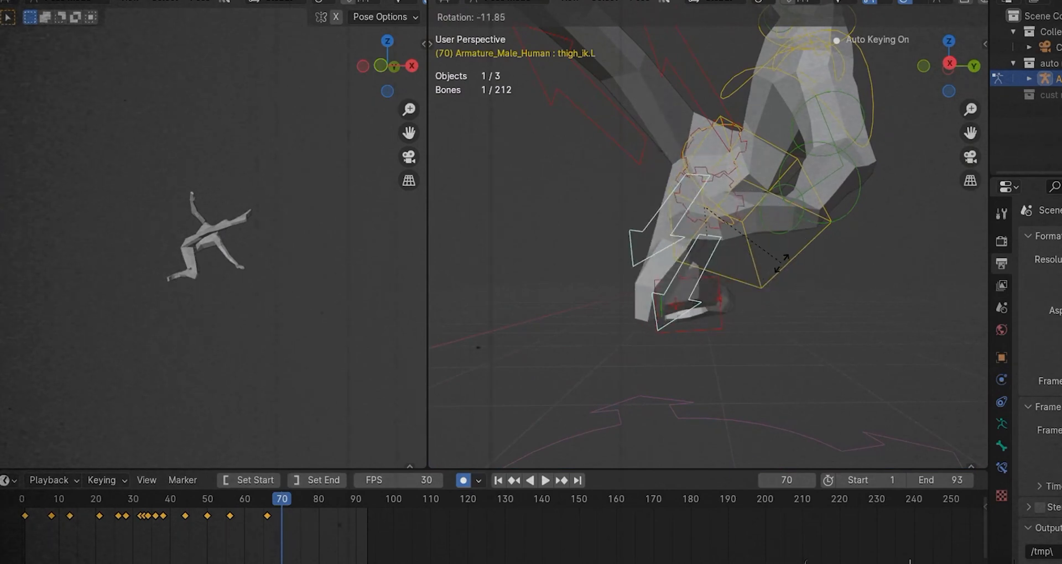
{"action": "key", "text": "Return"}
{"action": "key", "text": "r"}
{"action": "key", "text": "y"}
{"action": "key", "text": "y"}
{"action": "key", "text": "Return"}
Reposition the left foot control at frame 70 and compare the leg with the camera reference
{"action": "middle_click_drag", "start_coordinate": [663, 249], "coordinate": [714, 238]}
{"action": "left_click", "coordinate": [645, 312]}
{"action": "key", "text": "g"}
{"action": "key", "text": "Return"}
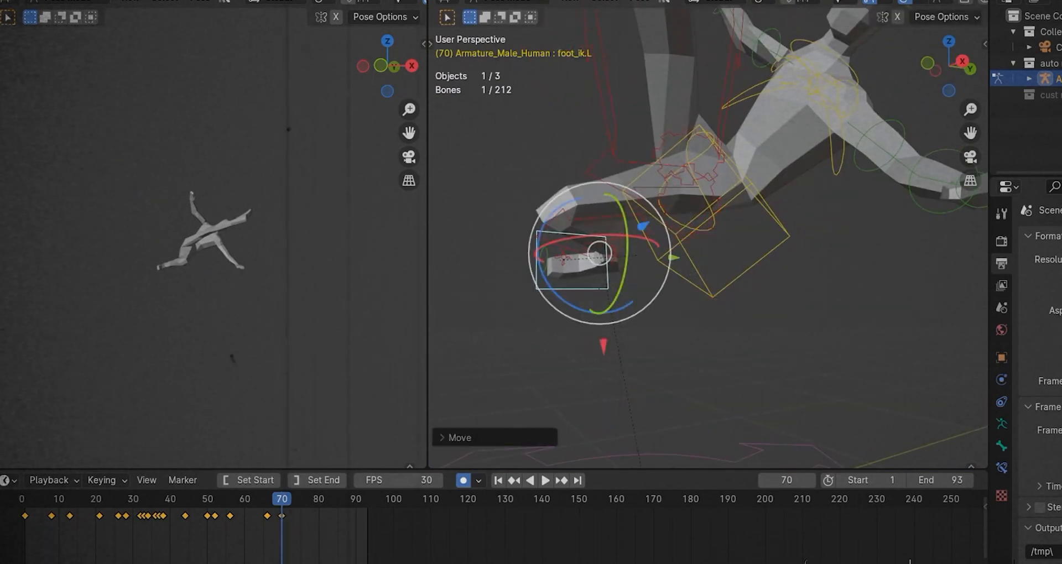
{"action": "key", "text": "KP_0"}
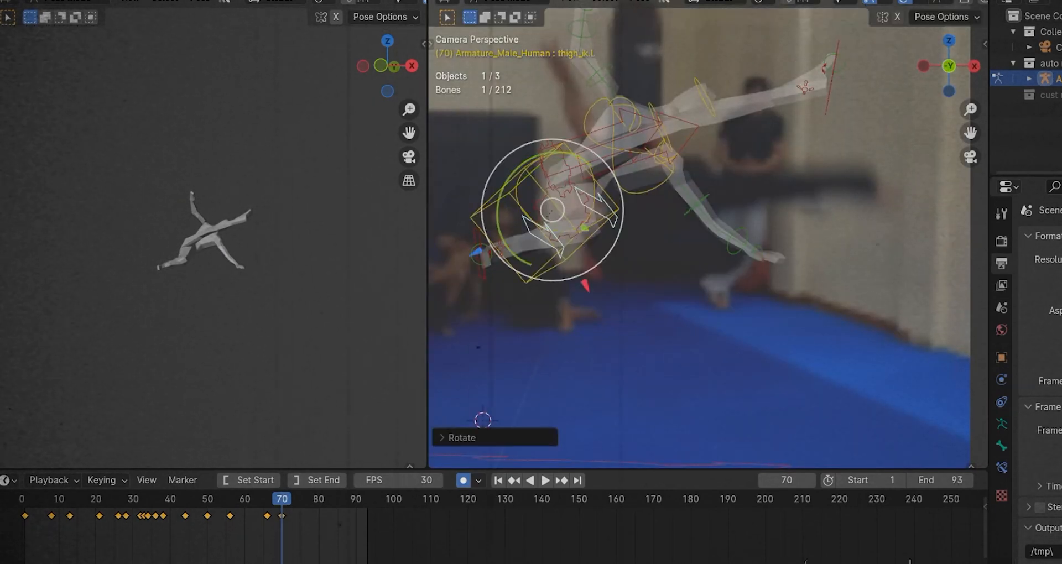
Rotate the left thigh control in the camera view at frame 70 and refine the lower leg's position
{"action": "key", "text": "r"}
{"action": "key", "text": "Return"}
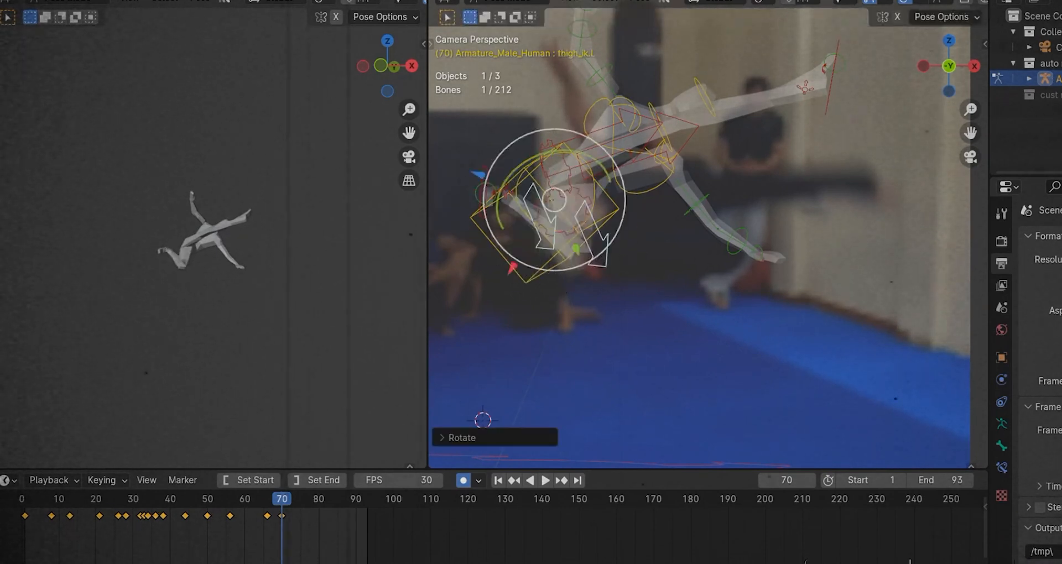
{"action": "key", "text": "KP_0"}
{"action": "key", "text": "g"}
{"action": "key", "text": "Return"}
{"action": "key", "text": "KP_0"}
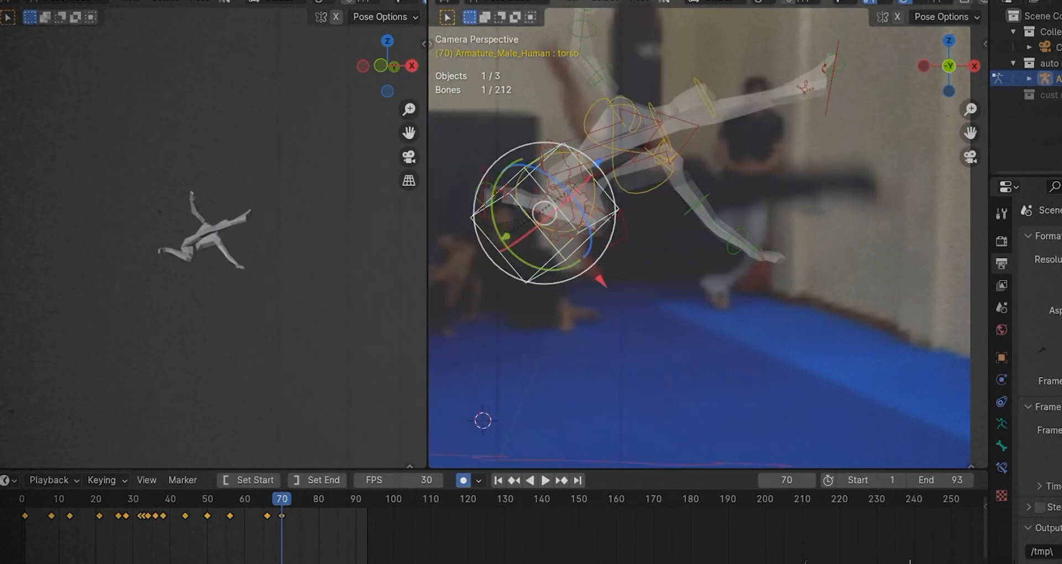
Move the torso control toward the reference body at frame 70 and rotate it about 5°
{"action": "key", "text": "g"}
{"action": "key", "text": "Return"}
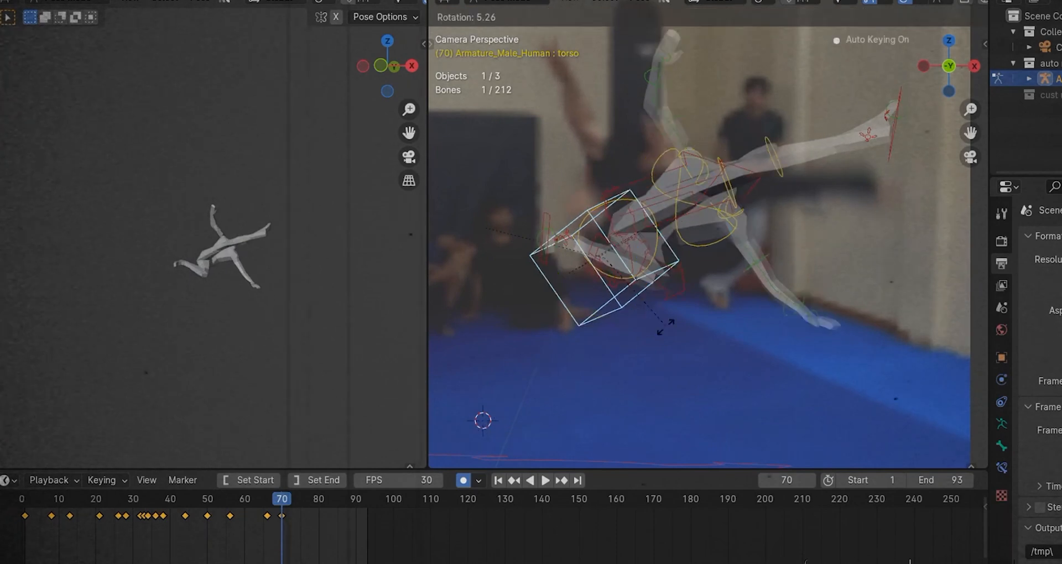
{"action": "left_click", "coordinate": [689, 316]}
{"action": "key", "text": "KP_0"}
Rotate and move the right foot control at frame 70 so the kicking leg extends down toward the mat
{"action": "scroll", "coordinate": [714, 221], "scroll_direction": "up", "scroll_amount": 8}
{"action": "left_click_drag", "start_coordinate": [802, 165], "coordinate": [793, 167]}
{"action": "key", "text": "r"}
{"action": "scroll", "coordinate": [719, 221], "scroll_direction": "down", "scroll_amount": 4}
{"action": "mouse_move", "coordinate": [719, 221]}
{"action": "middle_mouse_down"}
{"action": "mouse_move", "coordinate": [719, 260]}
{"action": "mouse_move", "coordinate": [653, 243]}
{"action": "mouse_move", "coordinate": [714, 216]}
{"action": "middle_mouse_up"}
{"action": "left_click", "coordinate": [775, 281]}
{"action": "left_click", "coordinate": [745, 234]}
{"action": "key", "text": "g"}
{"action": "key", "text": "x"}
{"action": "key", "text": "x"}
{"action": "key", "text": "KP_0"}
{"action": "left_click", "coordinate": [735, 183]}
{"action": "scroll", "coordinate": [719, 172], "scroll_direction": "up", "scroll_amount": 5}
{"action": "left_click", "coordinate": [736, 127]}
{"action": "middle_click_drag", "start_coordinate": [735, 127], "coordinate": [818, 133]}
{"action": "key", "text": "r"}
{"action": "key", "text": "Escape"}
Rotate the left thigh control at frame 70 to aim the knee downward, and adjust the left foot's position
{"action": "middle_click_drag", "start_coordinate": [713, 133], "coordinate": [744, 111]}
{"action": "left_click_drag", "start_coordinate": [747, 72], "coordinate": [768, 147]}
{"action": "middle_click_drag", "start_coordinate": [768, 147], "coordinate": [724, 160]}
{"action": "left_click", "coordinate": [722, 160]}
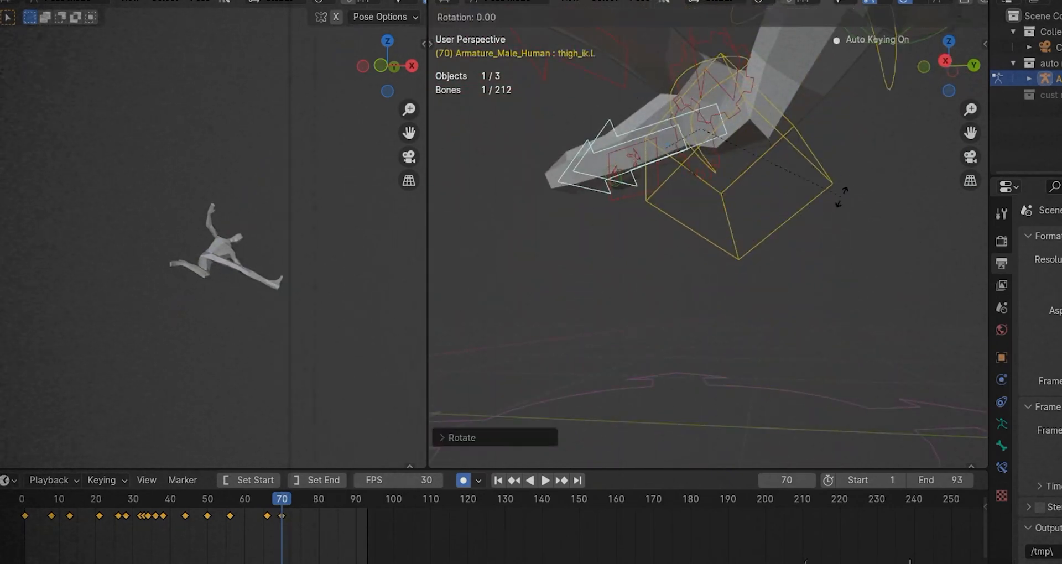
{"action": "key", "text": "KP_0"}
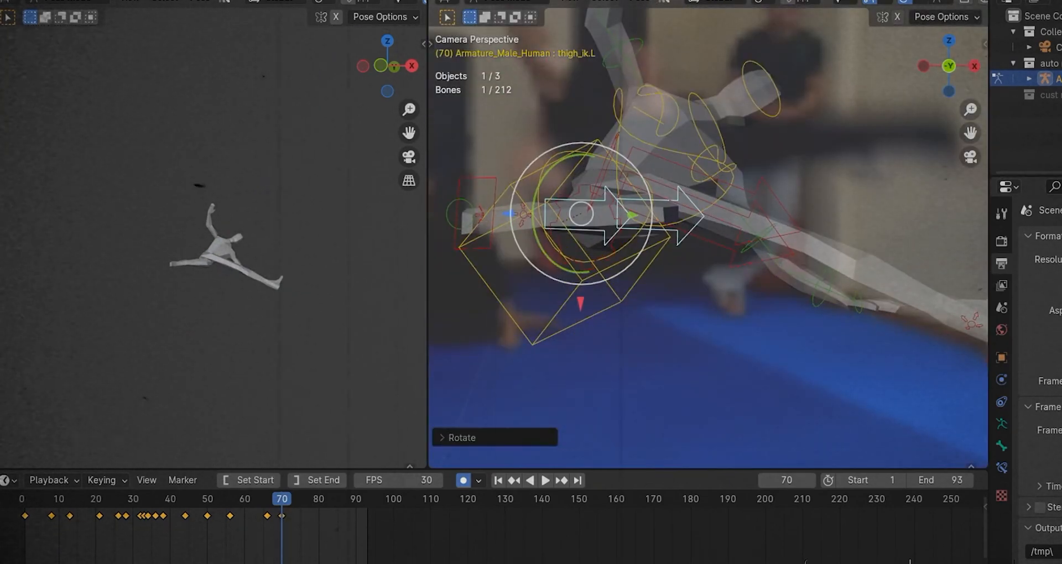
{"action": "key", "text": "r"}
{"action": "key", "text": "Return"}
{"action": "middle_click_drag", "start_coordinate": [609, 222], "coordinate": [609, 273], "text": "shift"}
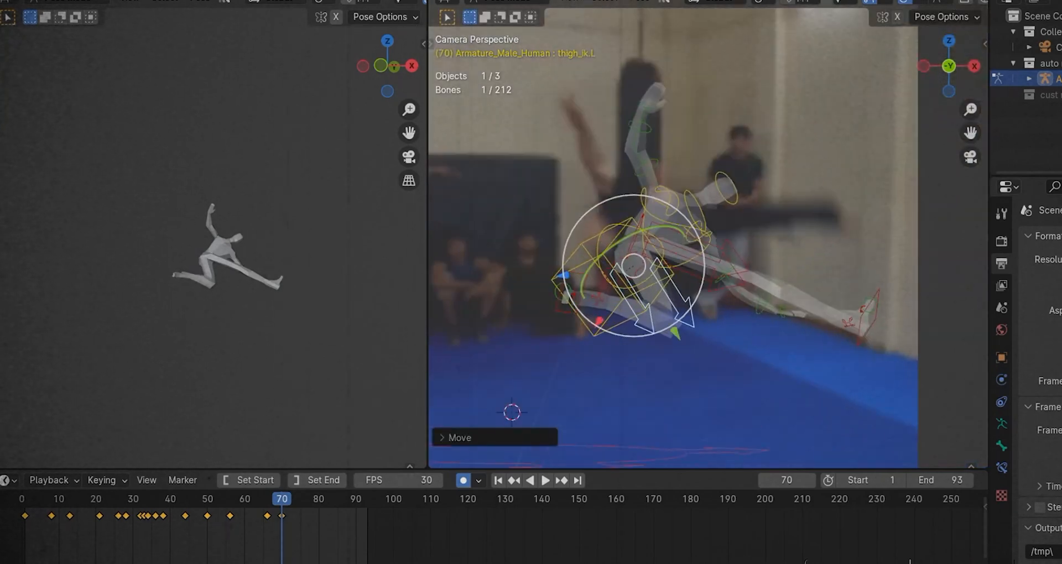
{"action": "key", "text": "r"}
{"action": "key", "text": "g"}
Rotate the right forearm control about -5° at frame 70 to match the raised arm in the reference
{"action": "left_click", "coordinate": [846, 331]}
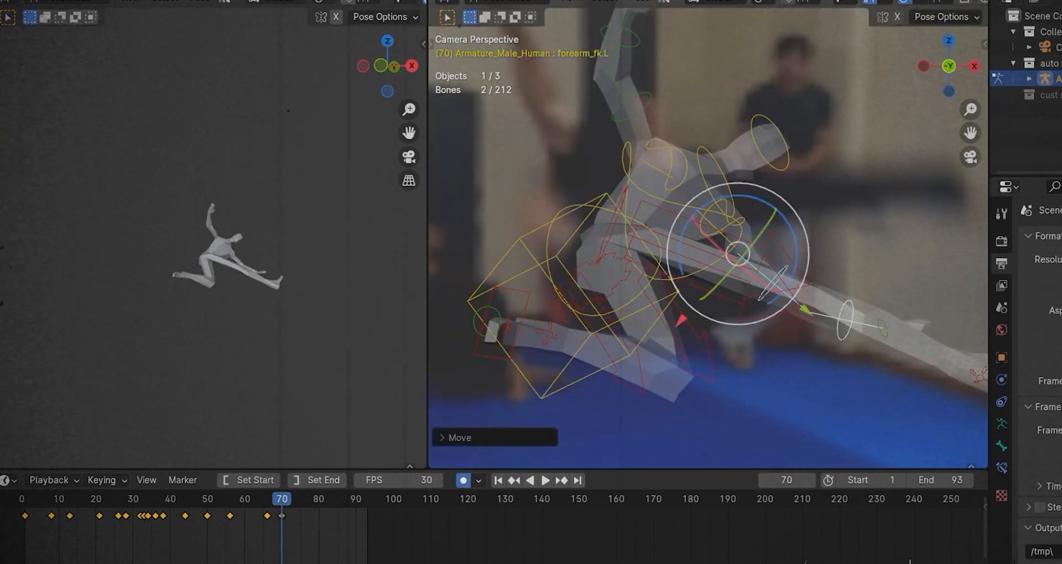
{"action": "scroll", "coordinate": [658, 233], "scroll_direction": "down", "scroll_amount": 4}
{"action": "left_click", "coordinate": [637, 175]}
{"action": "scroll", "coordinate": [681, 197], "scroll_direction": "up", "scroll_amount": 2}
{"action": "left_click", "coordinate": [615, 119]}
{"action": "key", "text": "r"}
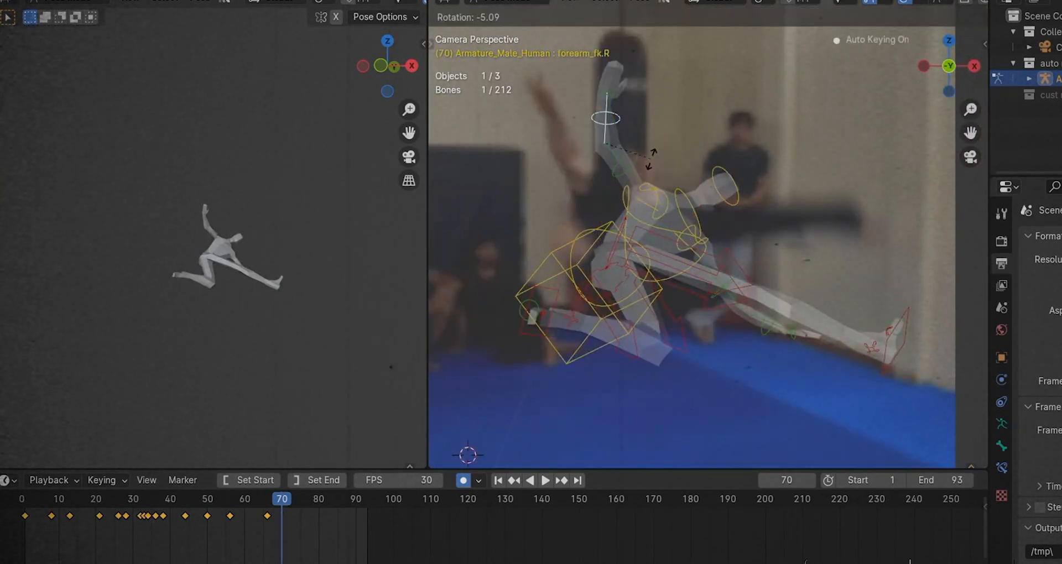
{"action": "left_click", "coordinate": [651, 159]}
Rotate the upper-body control at frame 70 so the torso rises and the left arm lifts away from the leg
{"action": "left_click", "coordinate": [729, 191]}
{"action": "middle_click_drag", "start_coordinate": [729, 190], "coordinate": [808, 183]}
{"action": "key", "text": "KP_0"}
{"action": "scroll", "coordinate": [703, 204], "scroll_direction": "up", "scroll_amount": 2}
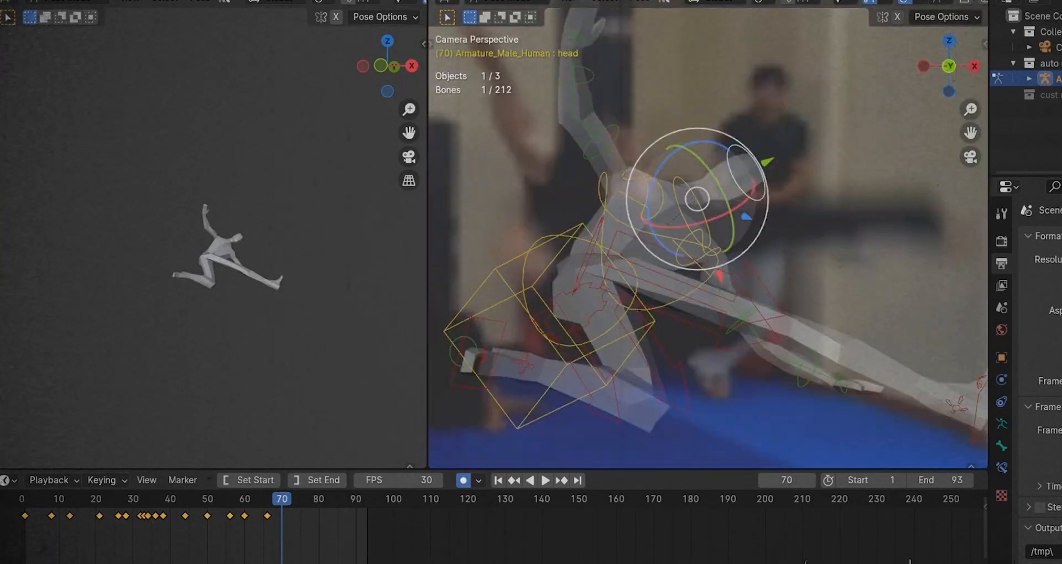
{"action": "scroll", "coordinate": [664, 238], "scroll_direction": "down", "scroll_amount": 2}
{"action": "left_click", "coordinate": [615, 265]}
{"action": "key", "text": "r"}
{"action": "key", "text": "r"}
{"action": "left_click", "coordinate": [744, 213]}
Rotate the head control at frame 70 so the head sits more upright above the torso
{"action": "left_click", "coordinate": [703, 174]}
{"action": "key", "text": "r"}
{"action": "key", "text": "g"}
{"action": "key", "text": "r"}
{"action": "left_click", "coordinate": [702, 166]}
{"action": "key", "text": "r"}
{"action": "key", "text": "r"}
{"action": "scroll", "coordinate": [282, 217], "scroll_direction": "up", "scroll_amount": 3}
{"action": "middle_click_drag", "start_coordinate": [232, 249], "coordinate": [282, 250], "text": "shift"}
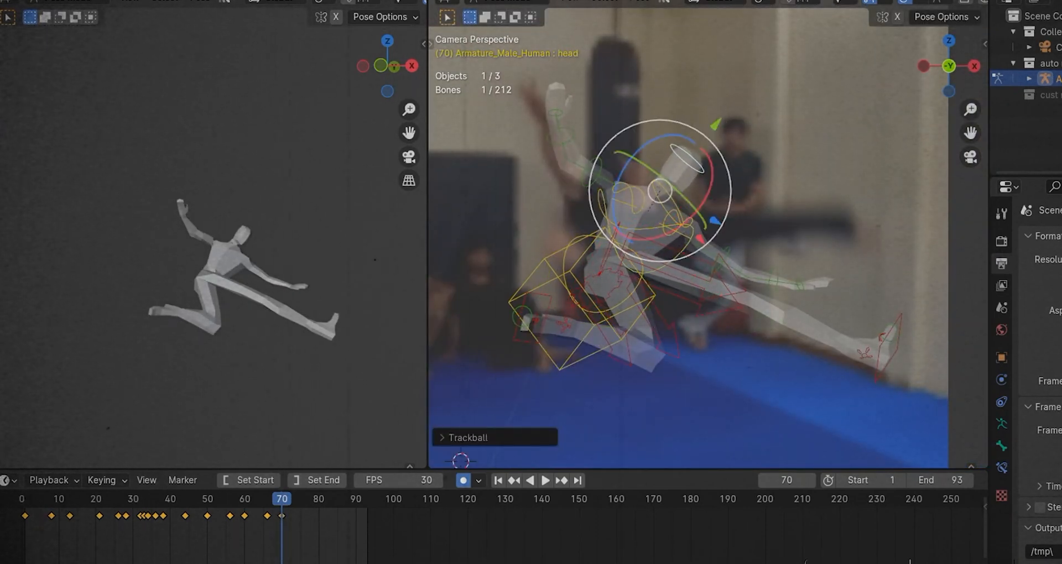
Rotate the chest control at frame 70 to refine the upper-body twist, and check the pose from above
{"action": "left_click", "coordinate": [636, 226]}
{"action": "key", "text": "r"}
{"action": "key", "text": "r"}
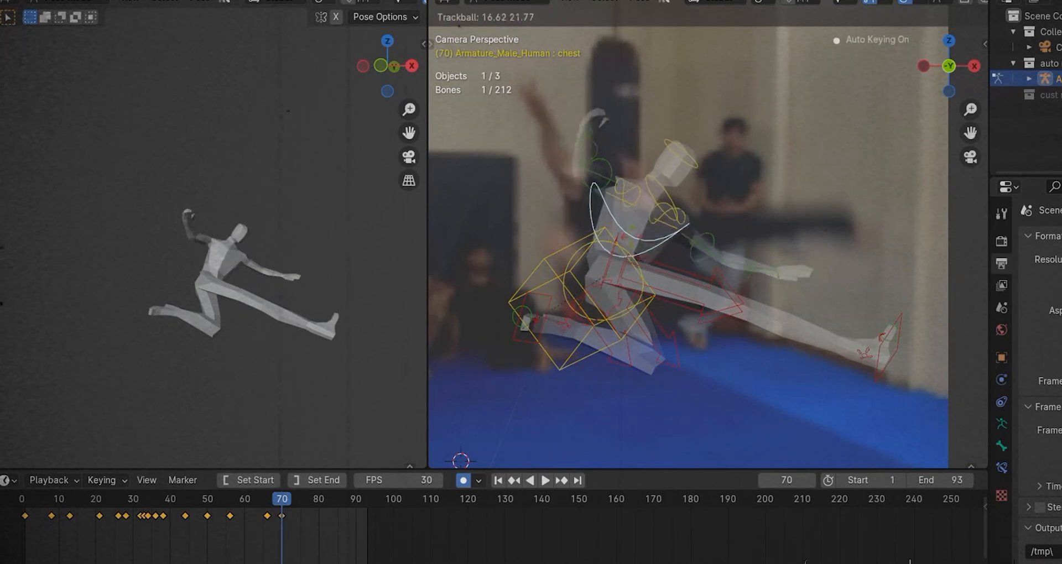
{"action": "left_click", "coordinate": [636, 231]}
{"action": "key", "text": "a"}
{"action": "mouse_move", "coordinate": [282, 499]}
{"action": "left_mouse_down"}
{"action": "mouse_move", "coordinate": [257, 499]}
{"action": "mouse_move", "coordinate": [282, 499]}
{"action": "left_mouse_up"}
{"action": "scroll", "coordinate": [603, 111], "scroll_direction": "down", "scroll_amount": 4}
{"action": "middle_click_drag", "start_coordinate": [600, 213], "coordinate": [700, 208], "text": "shift"}
{"action": "left_click", "coordinate": [701, 221]}
{"action": "middle_click_drag", "start_coordinate": [701, 221], "coordinate": [578, 221]}
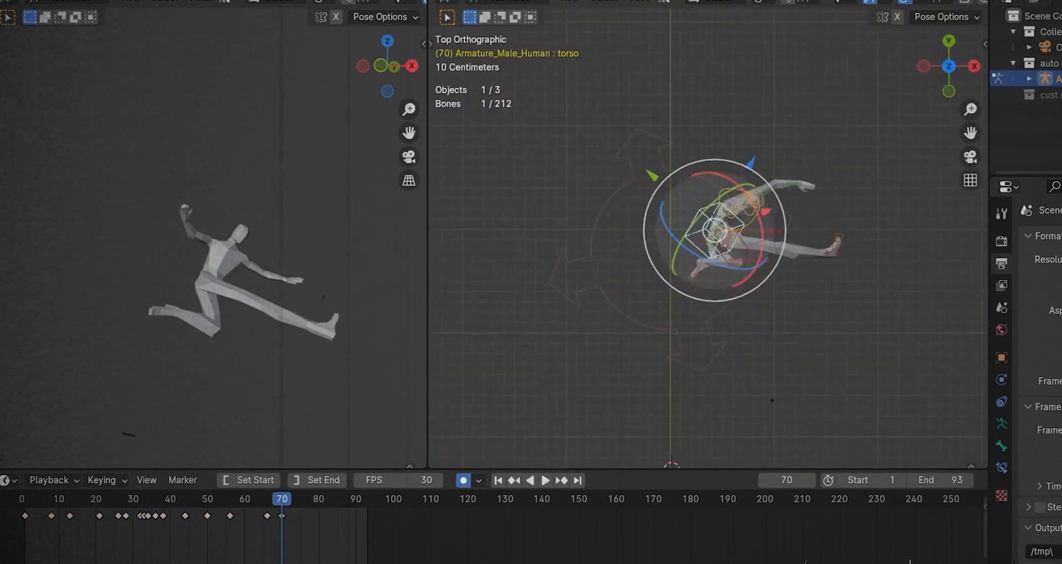
Go to frame 82, rotate the torso control so the upper body swings around, and move it toward the performer's hips
{"action": "key", "text": "space"}
{"action": "key", "text": "KP_0"}
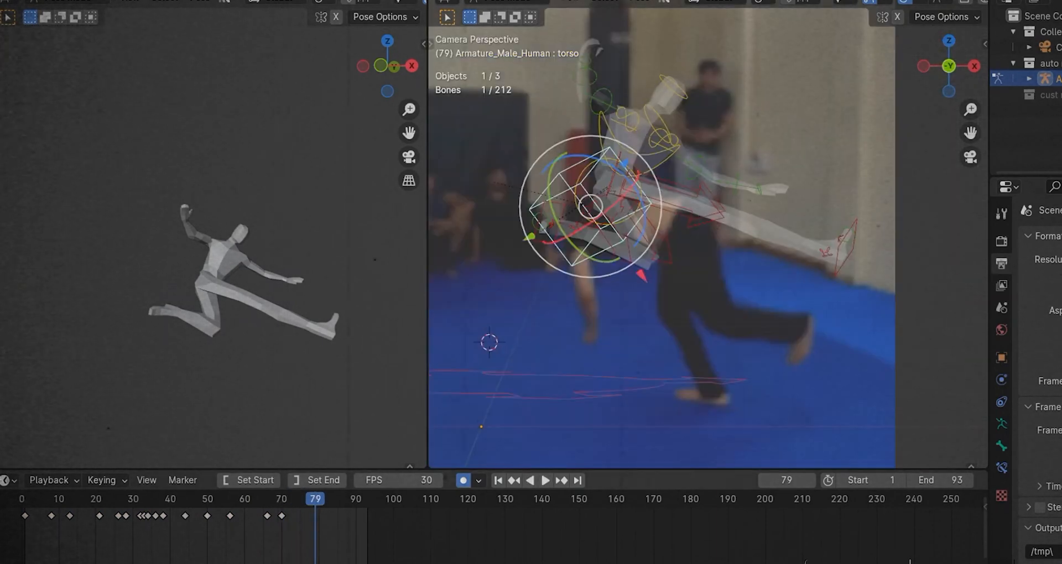
{"action": "key", "text": "r"}
{"action": "key", "text": "r"}
{"action": "left_click", "coordinate": [608, 189]}
{"action": "key", "text": "r"}
{"action": "key", "text": "r"}
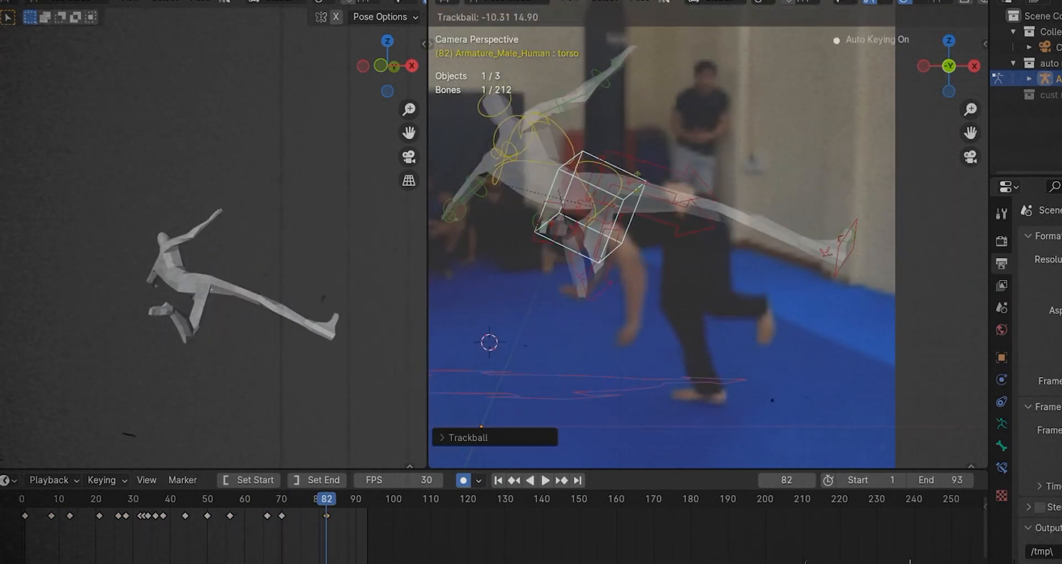
{"action": "left_click", "coordinate": [611, 194]}
{"action": "key", "text": "g"}
{"action": "left_click", "coordinate": [698, 198]}
Bring the left foot control down at frame 82, rotate it, and move it onto the performer's trailing foot
{"action": "left_click", "coordinate": [556, 221]}
{"action": "key", "text": "g"}
{"action": "left_click", "coordinate": [706, 345]}
{"action": "scroll", "coordinate": [708, 348], "scroll_direction": "up", "scroll_amount": 4}
{"action": "left_click", "coordinate": [774, 310]}
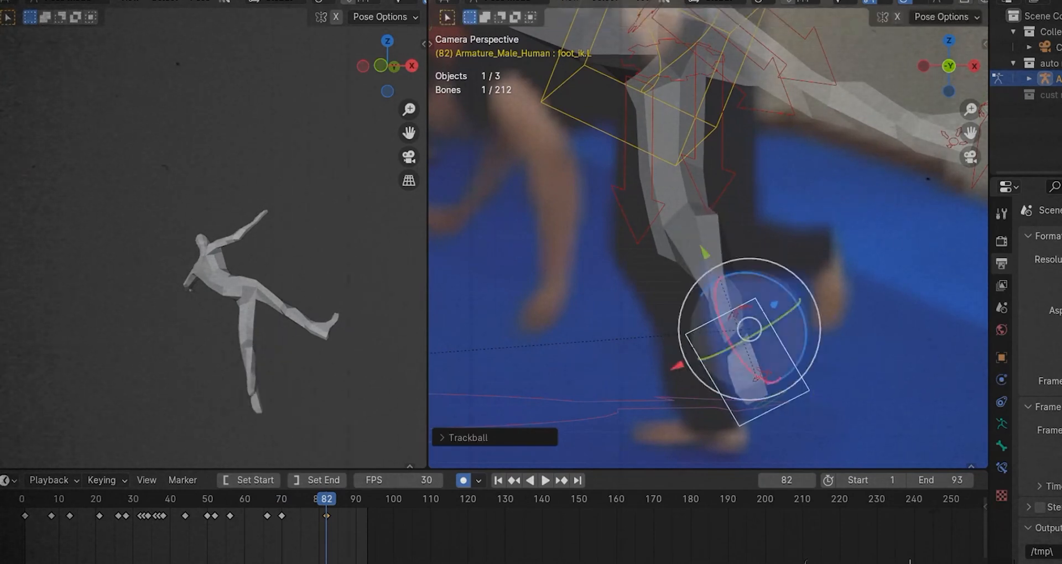
{"action": "key", "text": "r"}
{"action": "left_click", "coordinate": [799, 287]}
{"action": "scroll", "coordinate": [799, 287], "scroll_direction": "down", "scroll_amount": 3}
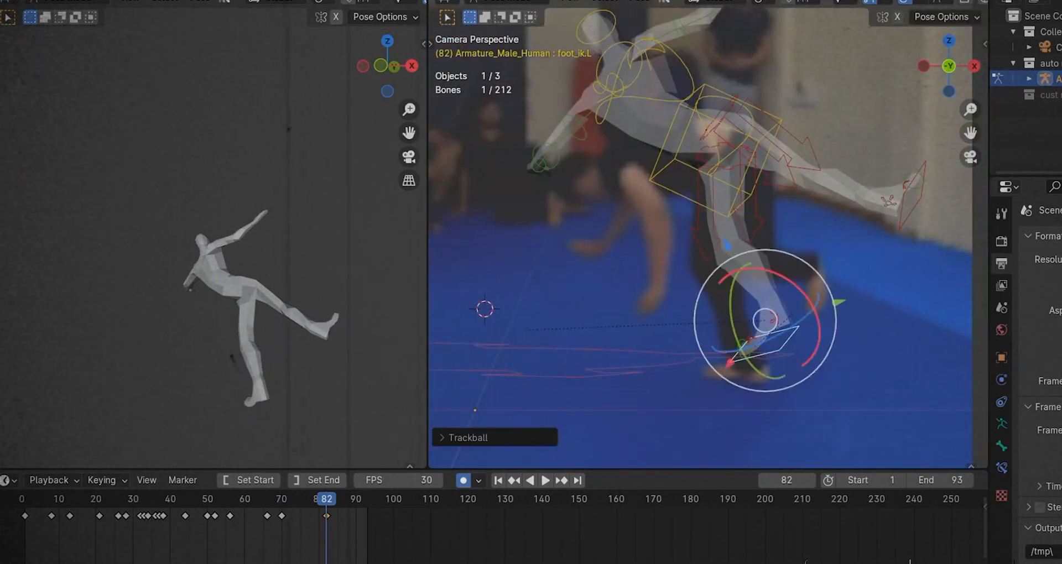
{"action": "key", "text": "g"}
{"action": "left_click", "coordinate": [788, 304]}
Move the right foot control at frame 82 down to the performer's planted foot, and adjust foot placement from other angles
{"action": "left_click", "coordinate": [912, 196]}
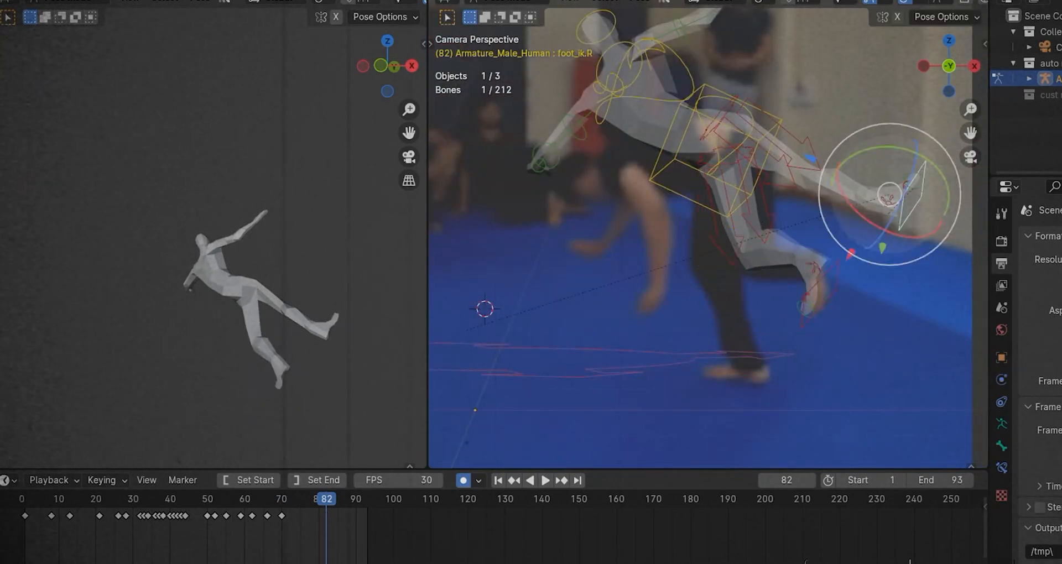
{"action": "key", "text": "g"}
{"action": "left_click", "coordinate": [730, 354]}
{"action": "middle_click_drag", "start_coordinate": [730, 354], "coordinate": [613, 357]}
{"action": "key", "text": "g"}
{"action": "left_click", "coordinate": [863, 276]}
{"action": "middle_click_drag", "start_coordinate": [774, 298], "coordinate": [840, 321]}
{"action": "left_click", "coordinate": [714, 316]}
{"action": "key", "text": "g"}
{"action": "left_click", "coordinate": [907, 326]}
Rotate the upper-body control at frame 82 so the figure bends forward over the mat
{"action": "scroll", "coordinate": [680, 210], "scroll_direction": "up", "scroll_amount": 4}
{"action": "left_click", "coordinate": [658, 177]}
{"action": "middle_click_drag", "start_coordinate": [658, 177], "coordinate": [741, 183]}
{"action": "key", "text": "r"}
{"action": "key", "text": "r"}
{"action": "left_click", "coordinate": [774, 166]}
{"action": "key", "text": "r"}
{"action": "key", "text": "r"}
{"action": "left_click", "coordinate": [774, 182]}
{"action": "scroll", "coordinate": [774, 182], "scroll_direction": "down", "scroll_amount": 4}
{"action": "middle_click_drag", "start_coordinate": [775, 222], "coordinate": [719, 254]}
Preview the motion briefly and rotate the control near the hips at frame 82 to refine the bent-over pose
{"action": "key", "text": "a"}
{"action": "key", "text": "space"}
{"action": "key", "text": "Escape"}
{"action": "left_click", "coordinate": [850, 159]}
{"action": "key", "text": "r"}
{"action": "key", "text": "r"}
{"action": "left_click", "coordinate": [851, 166]}
{"action": "key", "text": "r"}
{"action": "key", "text": "r"}
{"action": "left_click", "coordinate": [862, 171]}
Reposition the left foot control at frame 82 in the horizontal plane, and select the left thigh control
{"action": "left_click", "coordinate": [846, 249]}
{"action": "key", "text": "KP_7"}
{"action": "key", "text": "g"}
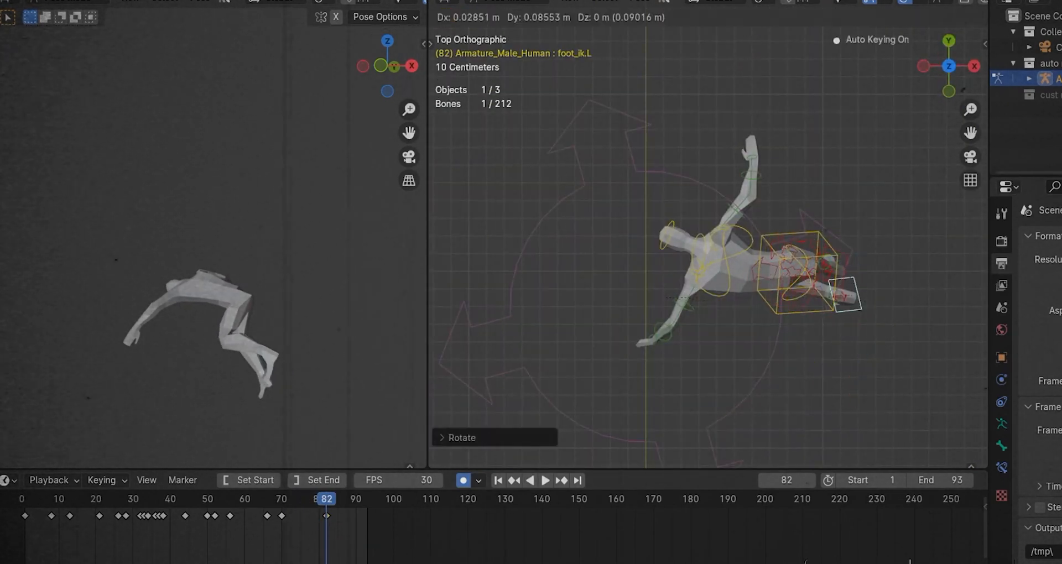
{"action": "scroll", "coordinate": [718, 248], "scroll_direction": "up", "scroll_amount": 5}
{"action": "left_click", "coordinate": [618, 197]}
{"action": "left_click", "coordinate": [645, 216]}
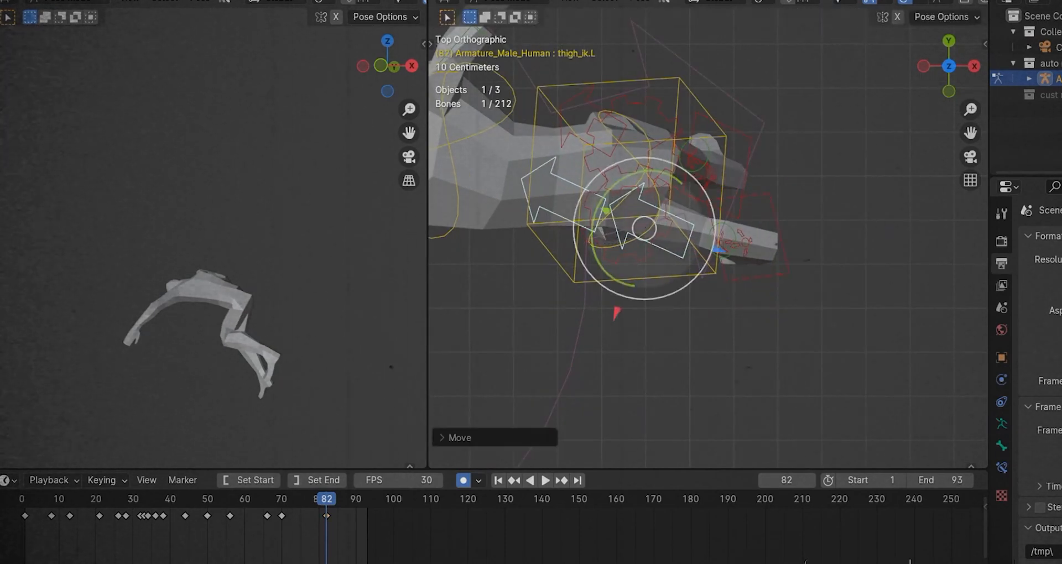
Rotate the chest control at frame 82 so the shoulders line up squarely with the spine from above
{"action": "scroll", "coordinate": [614, 210], "scroll_direction": "down", "scroll_amount": 3}
{"action": "left_click", "coordinate": [553, 171]}
{"action": "key", "text": "r"}
{"action": "key", "text": "r"}
{"action": "left_click", "coordinate": [531, 221]}
Rotate the neck and head controls together at frame 82, and adjust the head's angle separately
{"action": "left_click", "coordinate": [491, 221]}
{"action": "left_click", "coordinate": [445, 191], "text": "shift"}
{"action": "key", "text": "r"}
{"action": "key", "text": "r"}
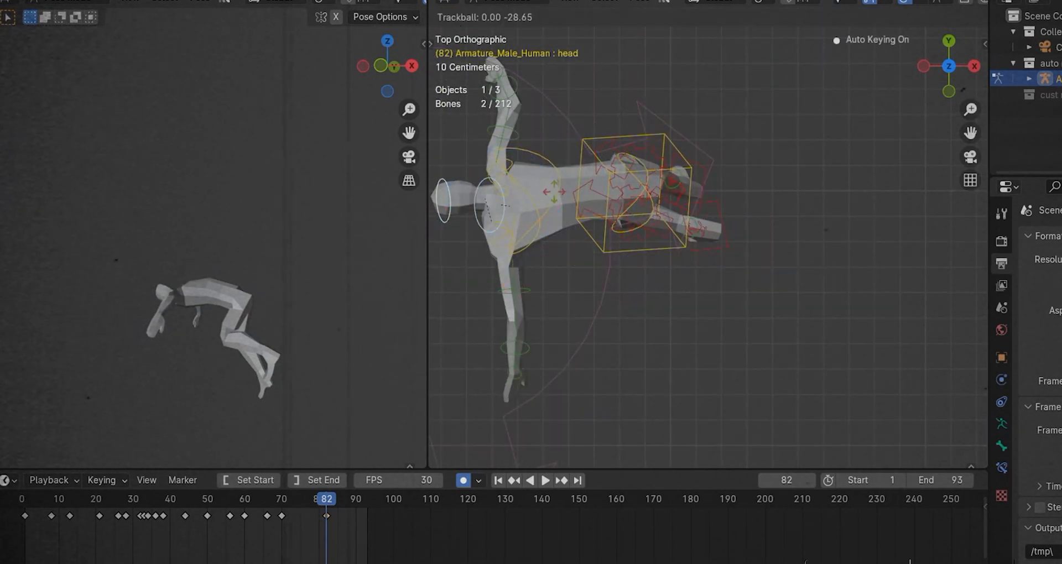
{"action": "left_click", "coordinate": [501, 205]}
{"action": "left_click", "coordinate": [442, 198]}
{"action": "key", "text": "r"}
{"action": "key", "text": "r"}
{"action": "left_click", "coordinate": [540, 197]}
{"action": "key", "text": "KP_0"}
Rotate the left upper arm and forearm controls at frame 82 so the arms hang toward the mat as in the reference
{"action": "left_click", "coordinate": [650, 164]}
{"action": "key", "text": "KP_7"}
{"action": "left_click", "coordinate": [517, 299]}
{"action": "left_click", "coordinate": [516, 369], "text": "shift"}
{"action": "key", "text": "KP_0"}
{"action": "key", "text": "r"}
{"action": "key", "text": "r"}
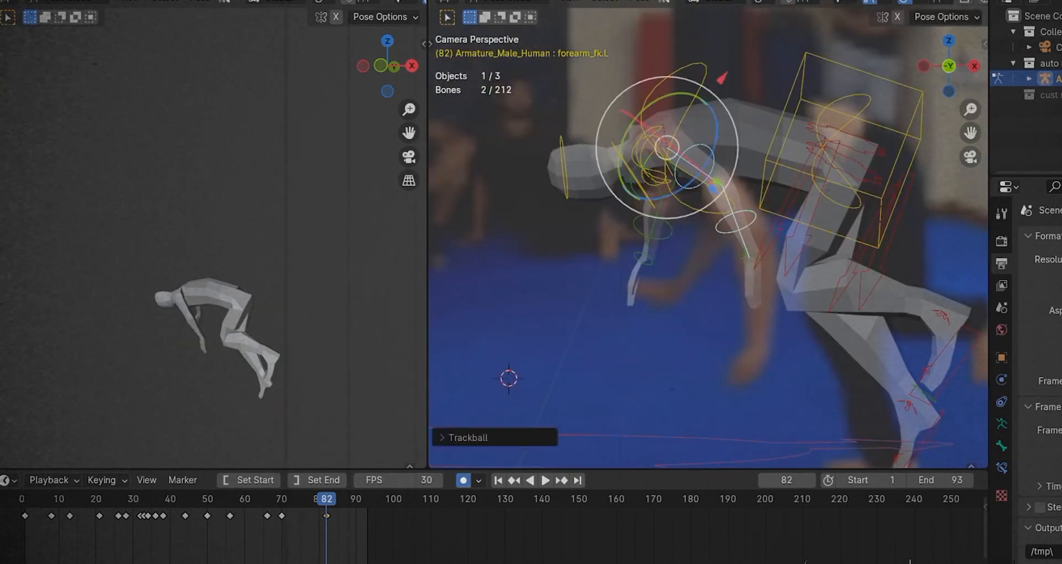
{"action": "key", "text": "Return"}
{"action": "key", "text": "r"}
{"action": "key", "text": "r"}
{"action": "key", "text": "Return"}
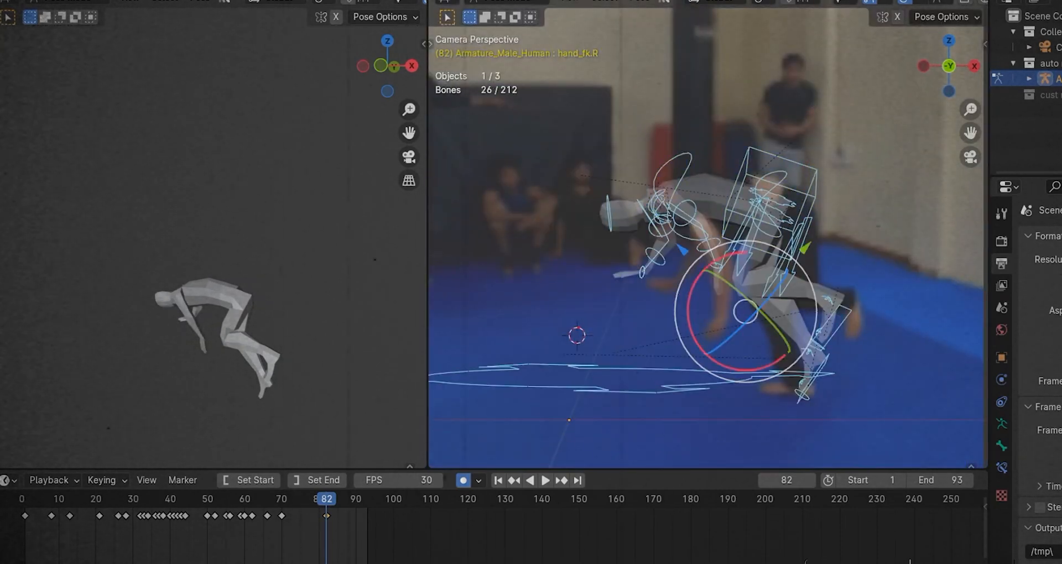
Step back through the animation from frame 82 to frame 70 to examine the transition between the two poses
{"action": "key", "text": "alt+a"}
{"action": "key", "text": "Left"}
{"action": "key", "text": "Left"}
{"action": "key", "text": "Left"}
{"action": "key", "text": "Left"}
{"action": "key", "text": "Left"}
{"action": "key", "text": "Left"}
{"action": "key", "text": "Left"}
{"action": "key", "text": "Left"}
{"action": "key", "text": "Left"}
{"action": "key", "text": "Right"}
{"action": "key", "text": "Right"}
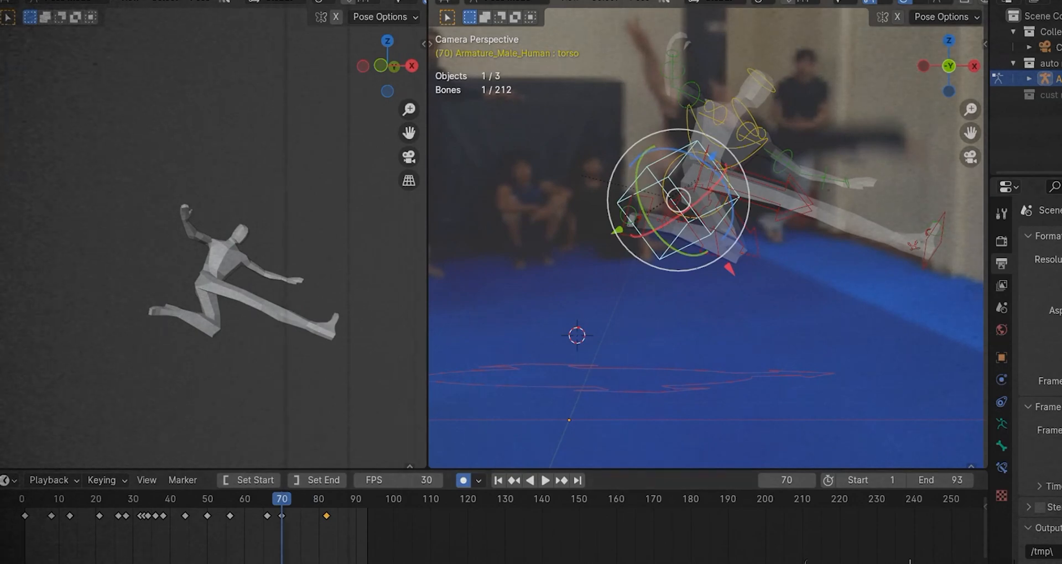
At frame 74, rotate the torso control from the top view to shape the spin between the two poses
{"action": "key", "text": "KP_7"}
{"action": "scroll", "coordinate": [700, 271], "scroll_direction": "up", "scroll_amount": 4}
{"action": "left_click_drag", "start_coordinate": [281, 499], "coordinate": [281, 499]}
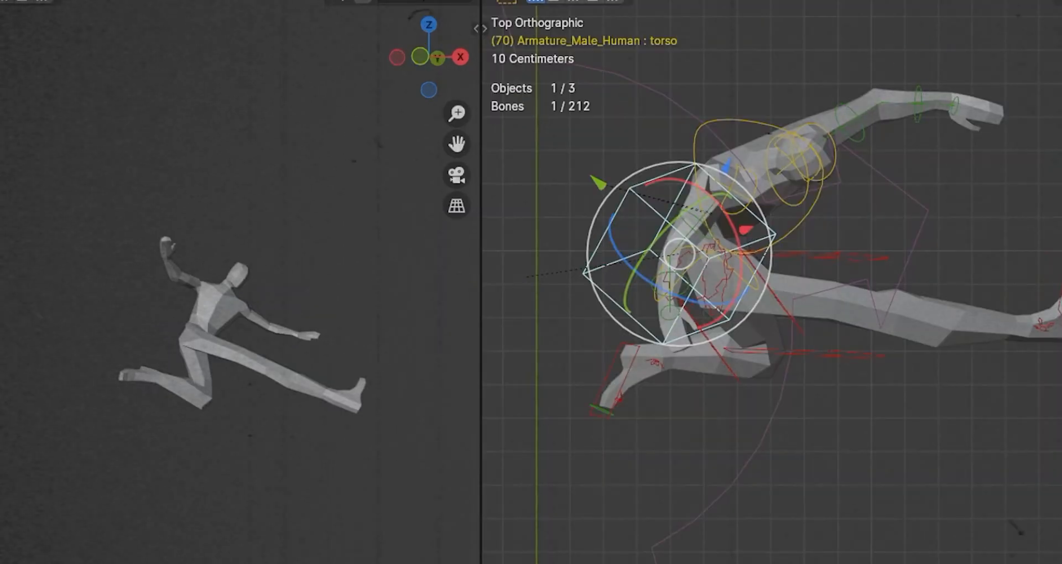
{"action": "key", "text": "n"}
{"action": "key", "text": "Right"}
{"action": "key", "text": "Right"}
{"action": "key", "text": "Right"}
{"action": "key", "text": "Right"}
{"action": "middle_click_drag", "start_coordinate": [816, 309], "coordinate": [713, 309], "text": "shift"}
{"action": "key", "text": "r"}
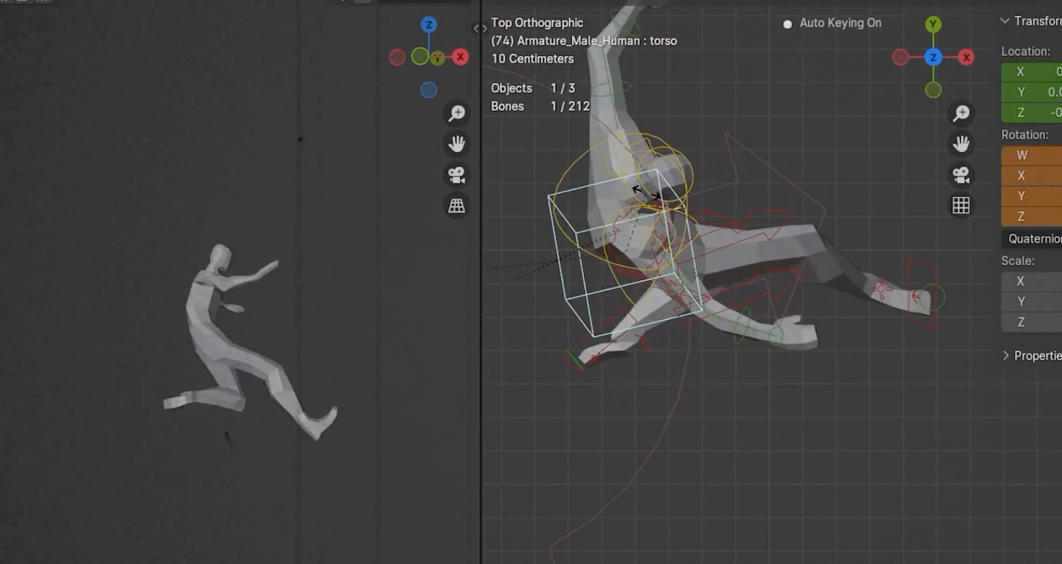
{"action": "left_click", "coordinate": [677, 192]}
{"action": "key", "text": "r"}
{"action": "key", "text": "r"}
{"action": "left_click", "coordinate": [686, 166]}
Advance to frame 77 and rotate the torso control to continue the body's turn
{"action": "key", "text": "Right"}
{"action": "key", "text": "Right"}
{"action": "key", "text": "Right"}
{"action": "key", "text": "r"}
{"action": "key", "text": "r"}
{"action": "left_click", "coordinate": [769, 133]}
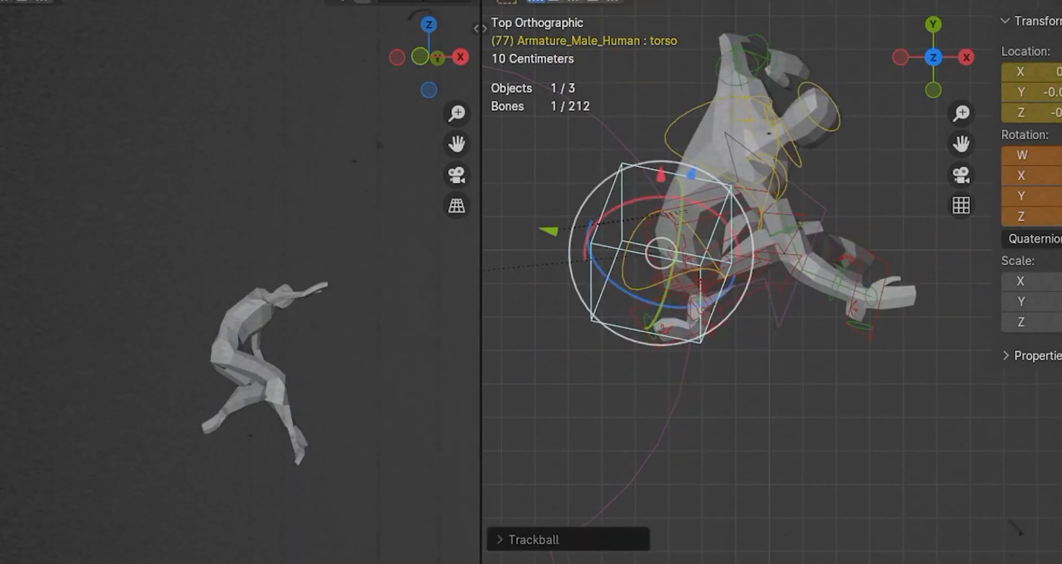
Rotate the right and left foot controls at frame 77 to correct the foot directions
{"action": "left_click", "coordinate": [879, 307]}
{"action": "key", "text": "r"}
{"action": "key", "text": "r"}
{"action": "left_click", "coordinate": [885, 277]}
{"action": "left_click", "coordinate": [675, 344]}
{"action": "key", "text": "r"}
{"action": "key", "text": "r"}
{"action": "left_click", "coordinate": [691, 365]}
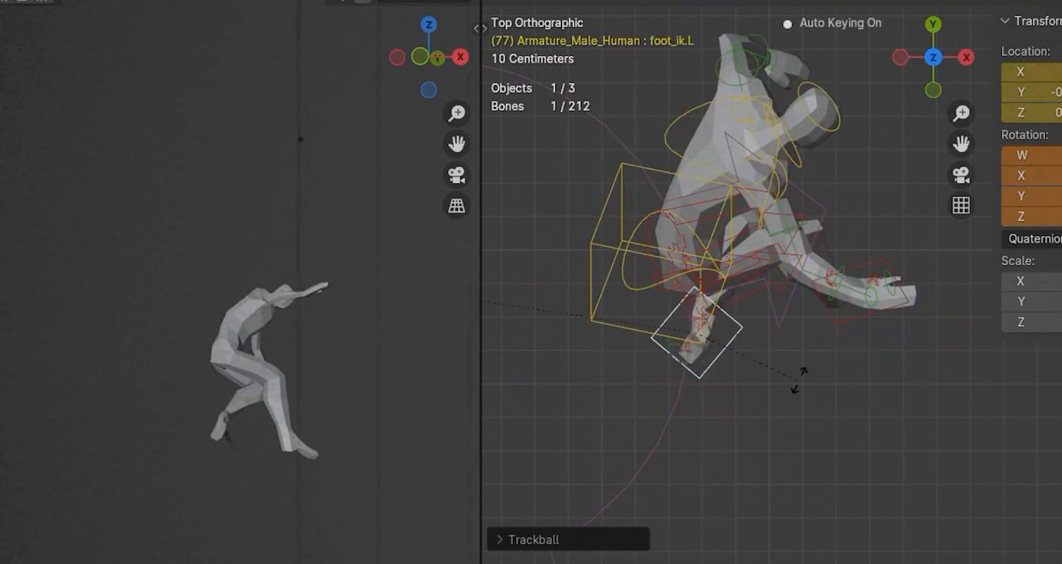
Step forward from frame 77 to frame 82 and back to examine the body's turn and foot directions
{"action": "key", "text": "Right"}
{"action": "key", "text": "Right"}
{"action": "key", "text": "Right"}
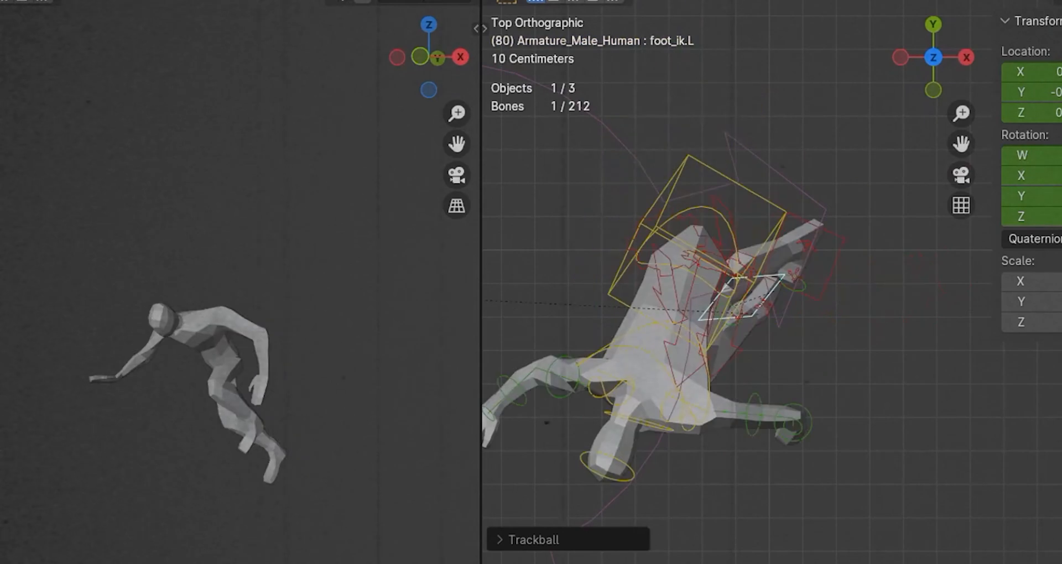
{"action": "key", "text": "Right"}
{"action": "key", "text": "Right"}
{"action": "key", "text": "Left"}
{"action": "key", "text": "Left"}
{"action": "key", "text": "Left"}
{"action": "key", "text": "Left"}
{"action": "key", "text": "Left"}
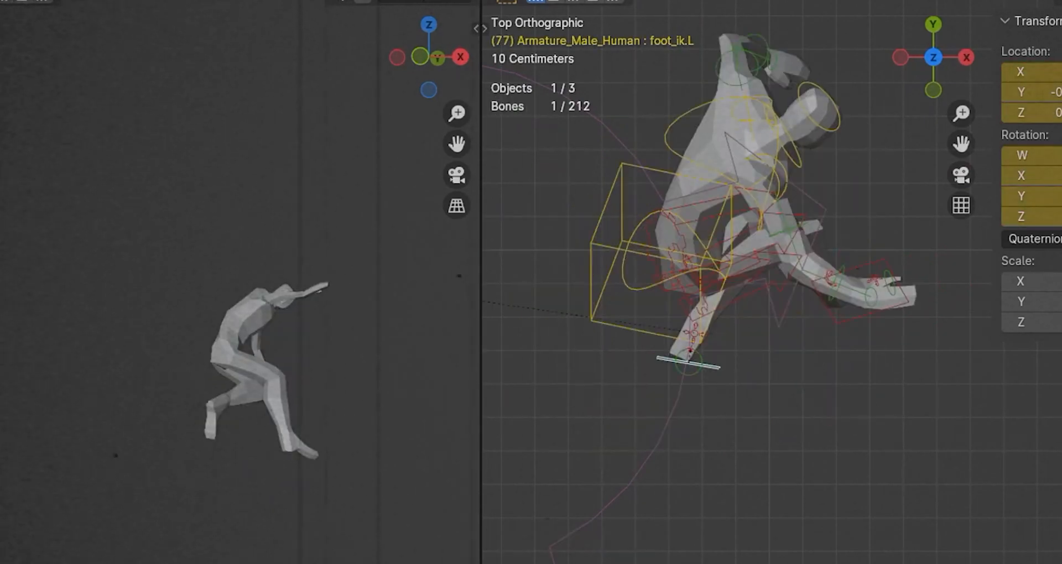
Rotate the torso control freely on an in-between frame between 77 and 82, checking the neighbouring frames
{"action": "key", "text": "Right"}
{"action": "key", "text": "Right"}
{"action": "left_click", "coordinate": [655, 285]}
{"action": "key", "text": "r"}
{"action": "key", "text": "r"}
{"action": "key", "text": "r"}
{"action": "key", "text": "Left"}
{"action": "key", "text": "Right"}
{"action": "key", "text": "Right"}
{"action": "key", "text": "Right"}
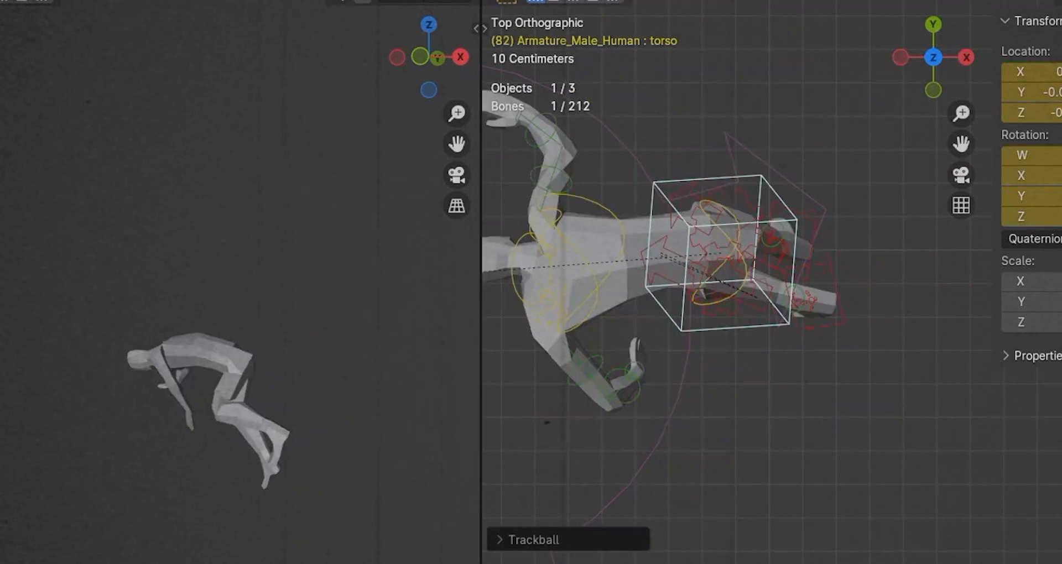
Compare the frames leading up to 82 and refine the torso control's rotation on the in-between frame
{"action": "key", "text": "Left"}
{"action": "key", "text": "Left"}
{"action": "key", "text": "Right"}
{"action": "key", "text": "Right"}
{"action": "key", "text": "Left"}
{"action": "key", "text": "Left"}
{"action": "key", "text": "Right"}
{"action": "key", "text": "r"}
{"action": "left_click", "coordinate": [867, 181]}
{"action": "key", "text": "Right"}
{"action": "key", "text": "Right"}
Play the animation forward and in reverse from the top view to review the whole spin
{"action": "key", "text": "space"}
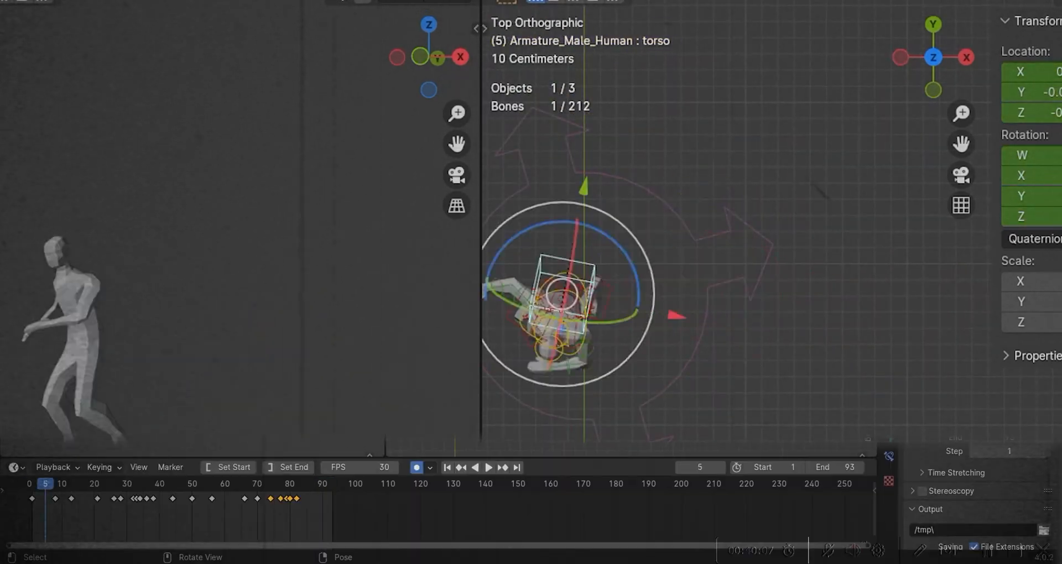
{"action": "key", "text": "shift+ctrl+space"}
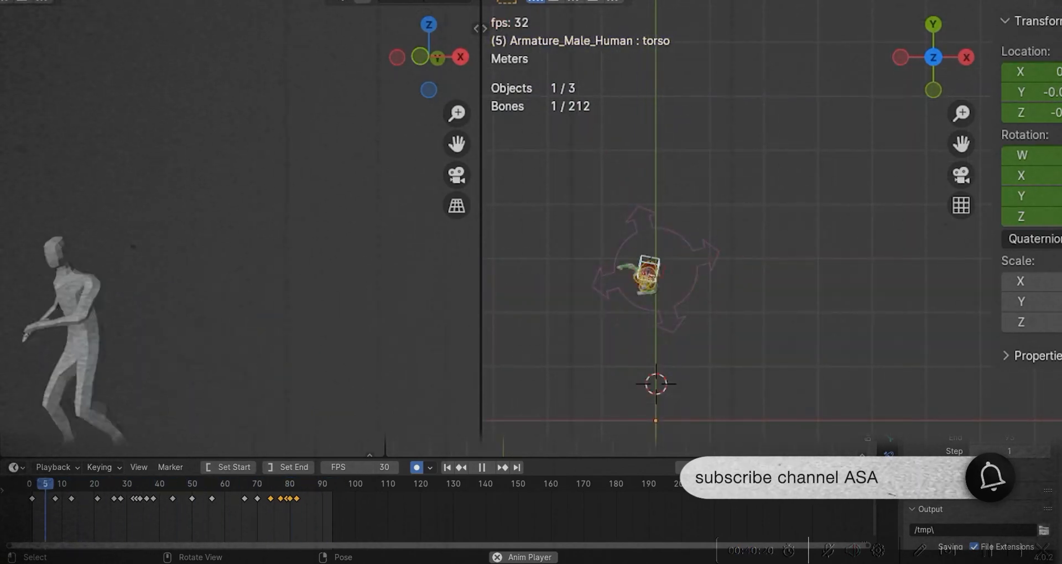
{"action": "key", "text": "Escape"}
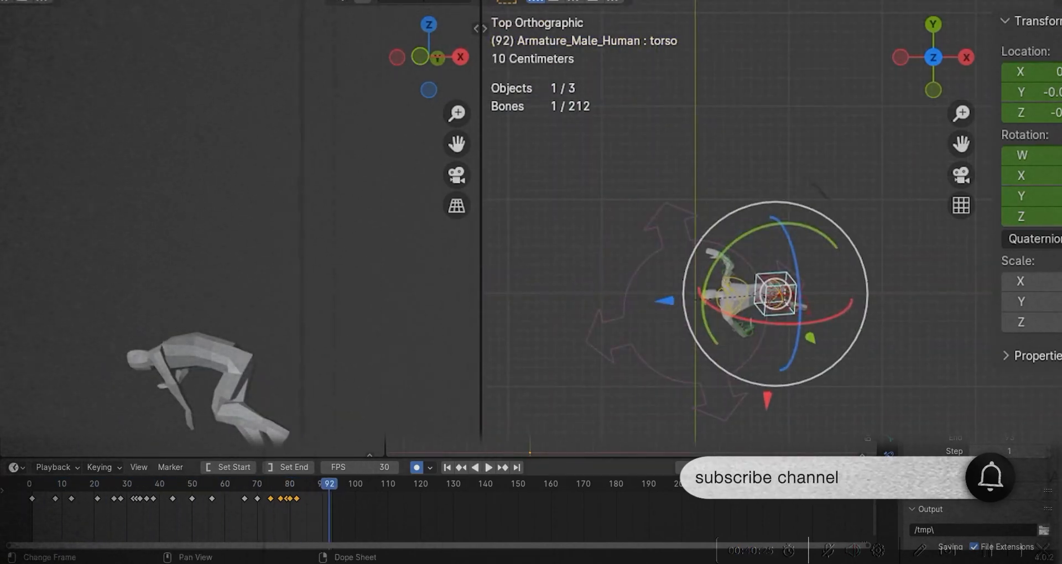
{"action": "key", "text": "shift+ctrl+space"}
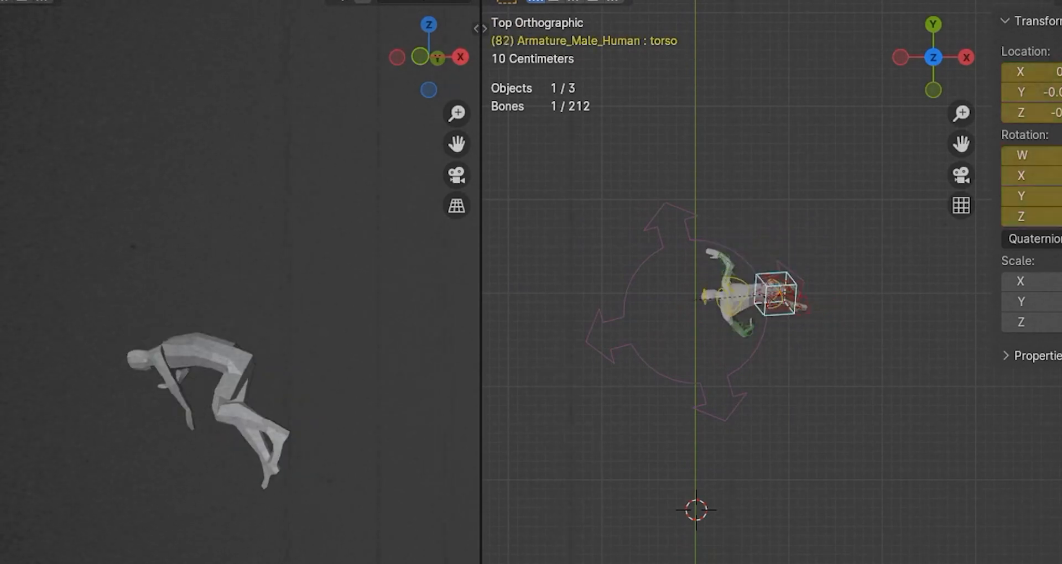
At frame 92 in the camera view, key the left and right foot controls and clear their rotations
{"action": "key", "text": "Right"}
{"action": "key", "text": "KP_0"}
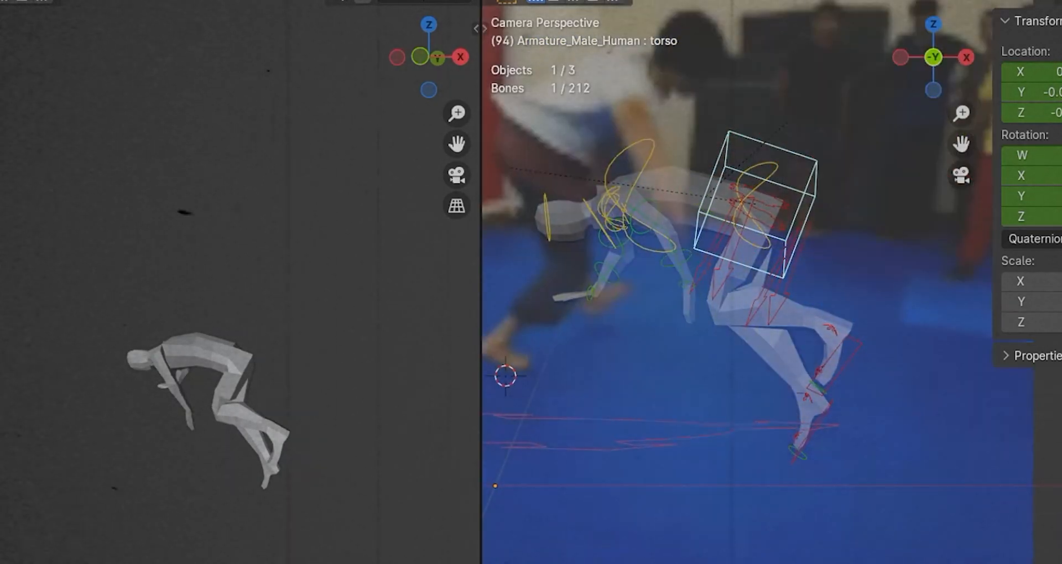
{"action": "left_click", "coordinate": [845, 363]}
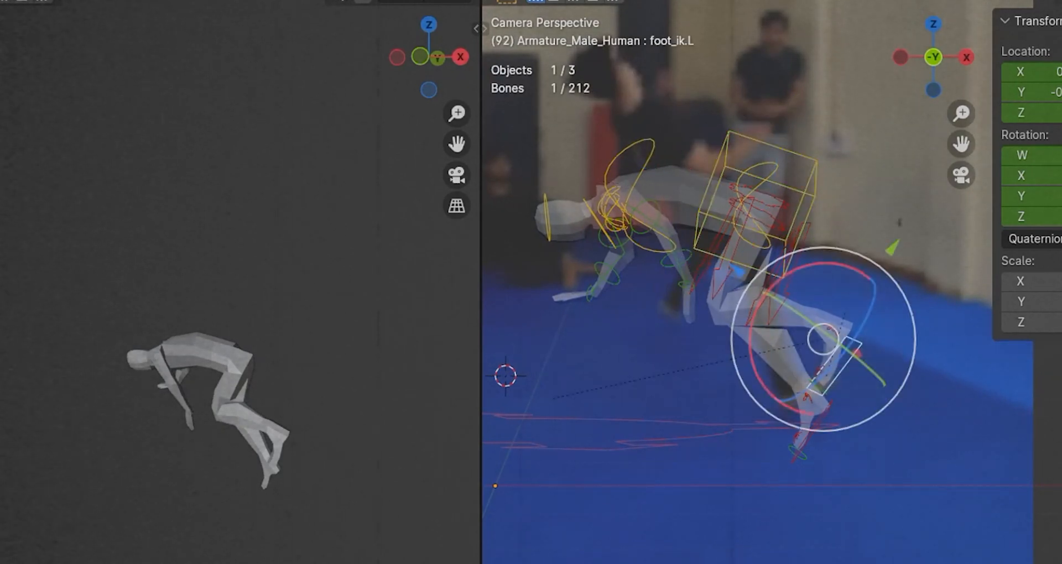
{"action": "key", "text": "i"}
{"action": "key", "text": "alt+r"}
{"action": "left_click", "coordinate": [809, 434]}
{"action": "key", "text": "i"}
{"action": "key", "text": "alt+r"}
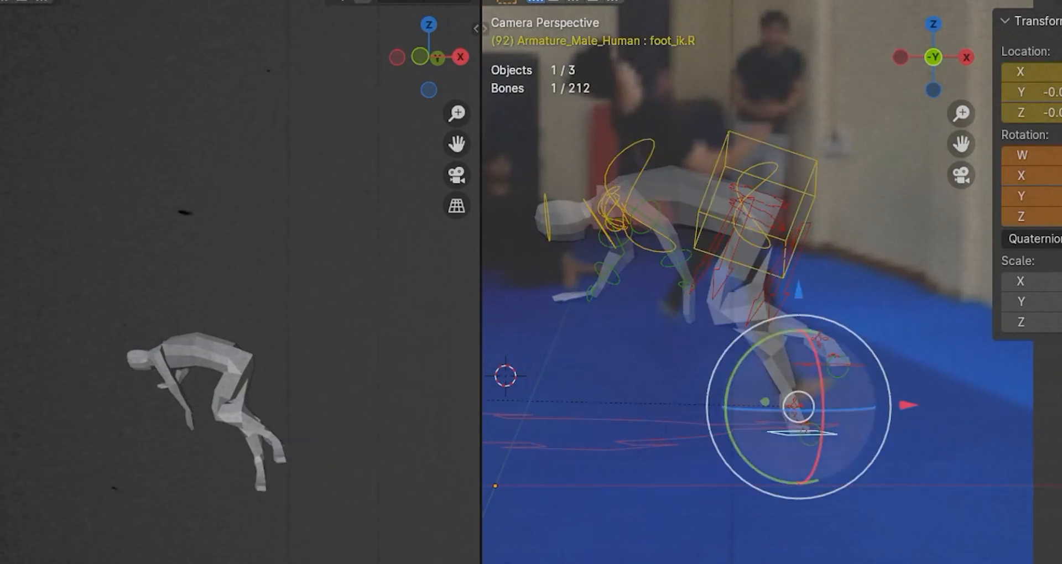
Key the thigh IK controls and the torso control at frame 92 and clear their rotations
{"action": "left_click", "coordinate": [766, 289]}
{"action": "key", "text": "i"}
{"action": "key", "text": "alt+r"}
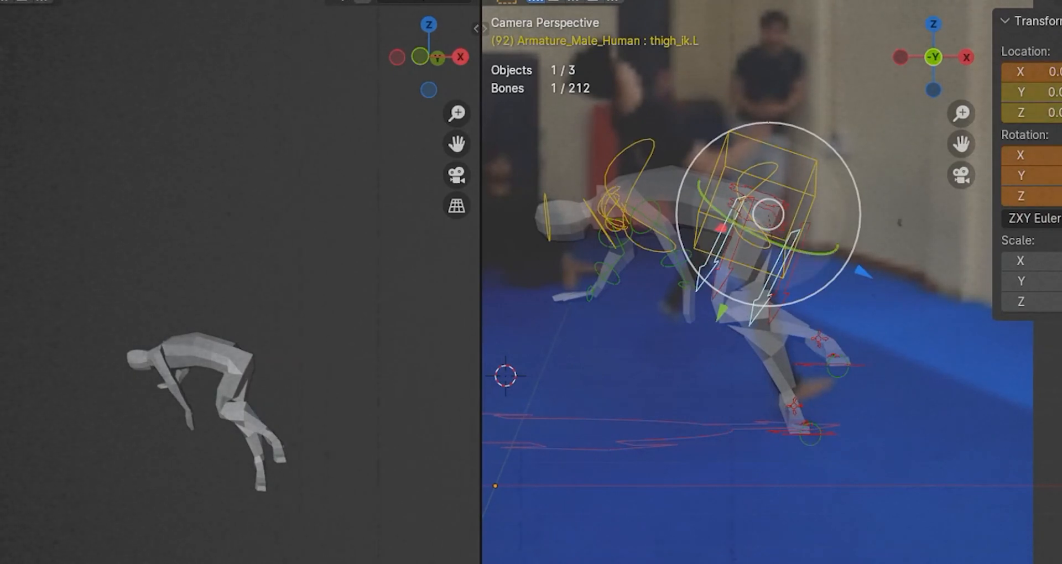
{"action": "left_click", "coordinate": [788, 281]}
{"action": "key", "text": "i"}
{"action": "key", "text": "alt+r"}
{"action": "left_click", "coordinate": [788, 189]}
{"action": "key", "text": "i"}
{"action": "key", "text": "alt+r"}
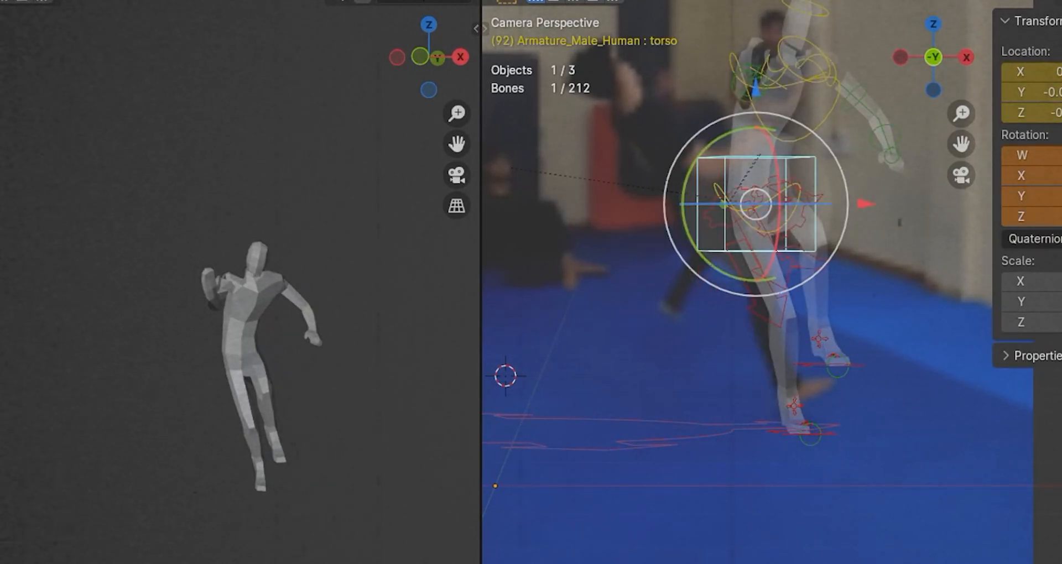
Clear the rotations of the chest, head and arm controls at frame 92 and deselect all bones
{"action": "scroll", "coordinate": [795, 191], "scroll_direction": "down", "scroll_amount": 2}
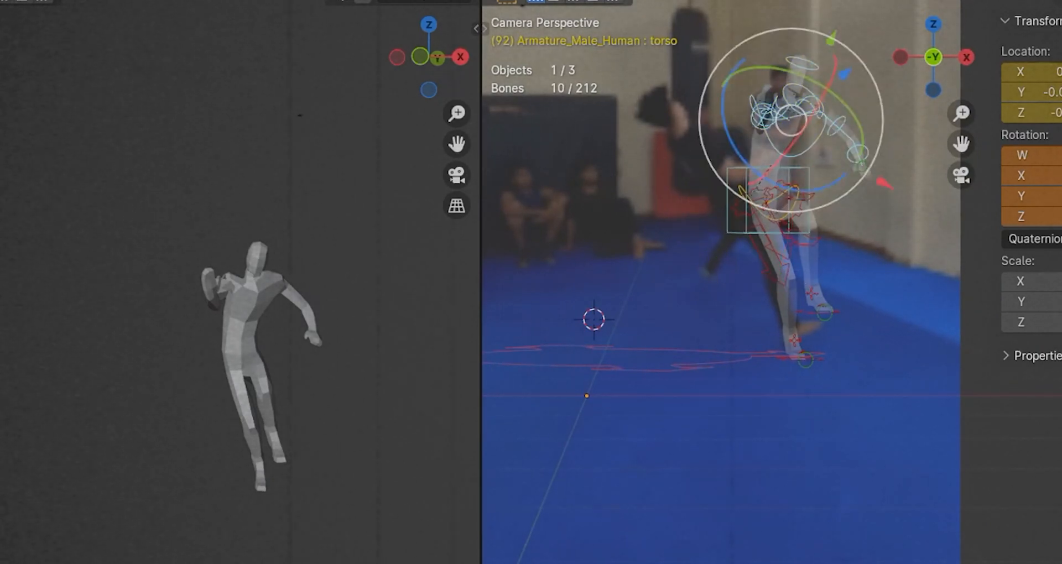
{"action": "key", "text": "alt+r"}
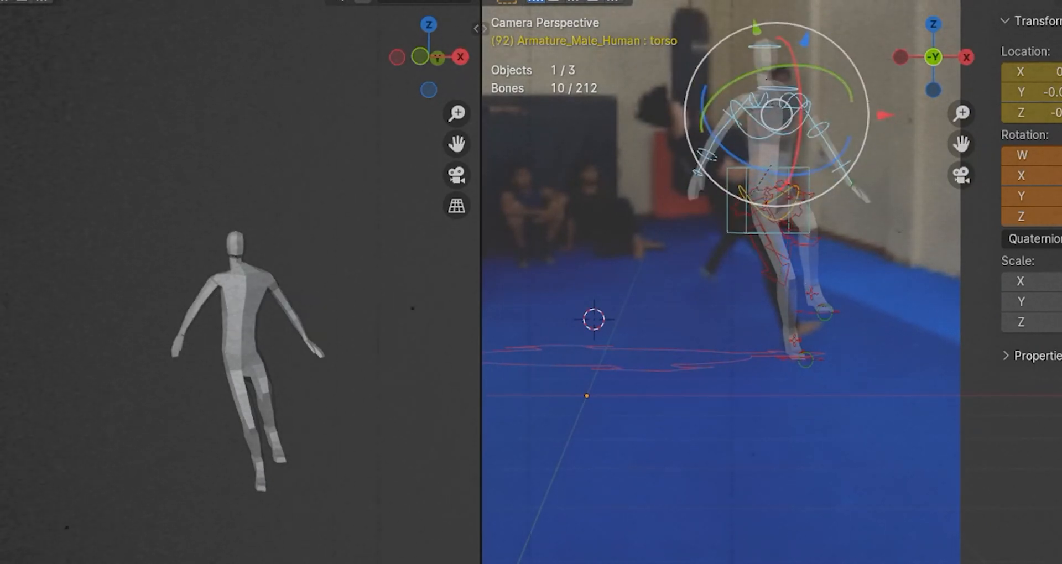
{"action": "key", "text": "a"}
{"action": "key", "text": "alt+a"}
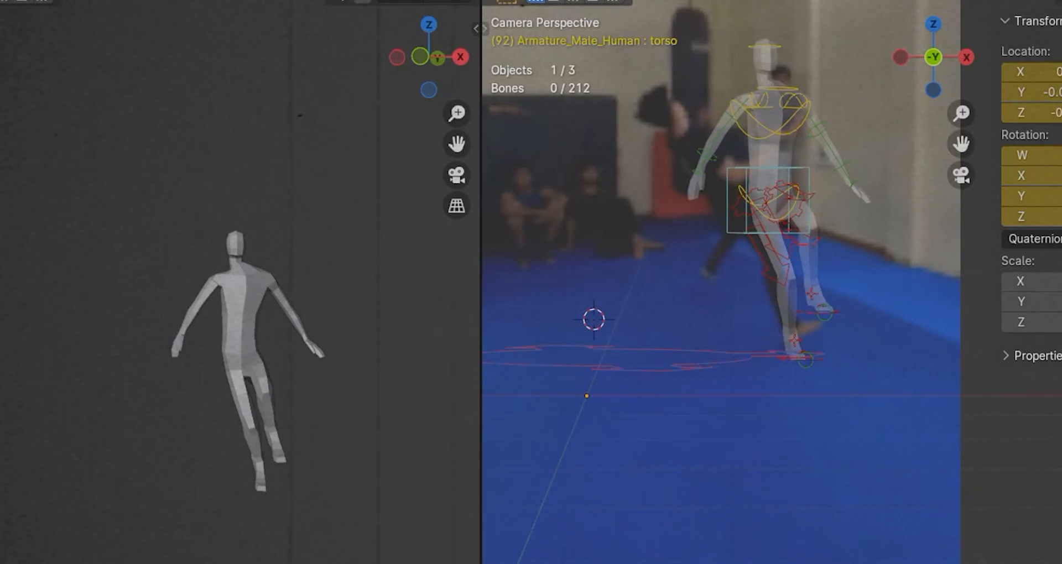
Start playing the animation over the reference video and save the file
{"action": "key", "text": "space"}
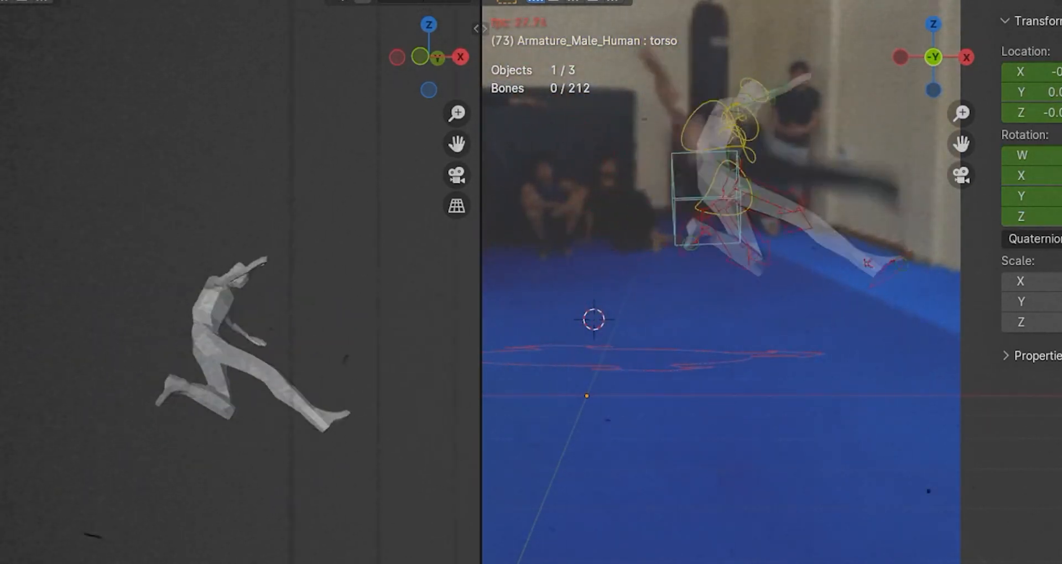
{"action": "key", "text": "ctrl+s"}
{"action": "key", "text": "n"}
{"action": "middle_click_drag", "start_coordinate": [680, 327], "coordinate": [757, 335], "text": "shift"}
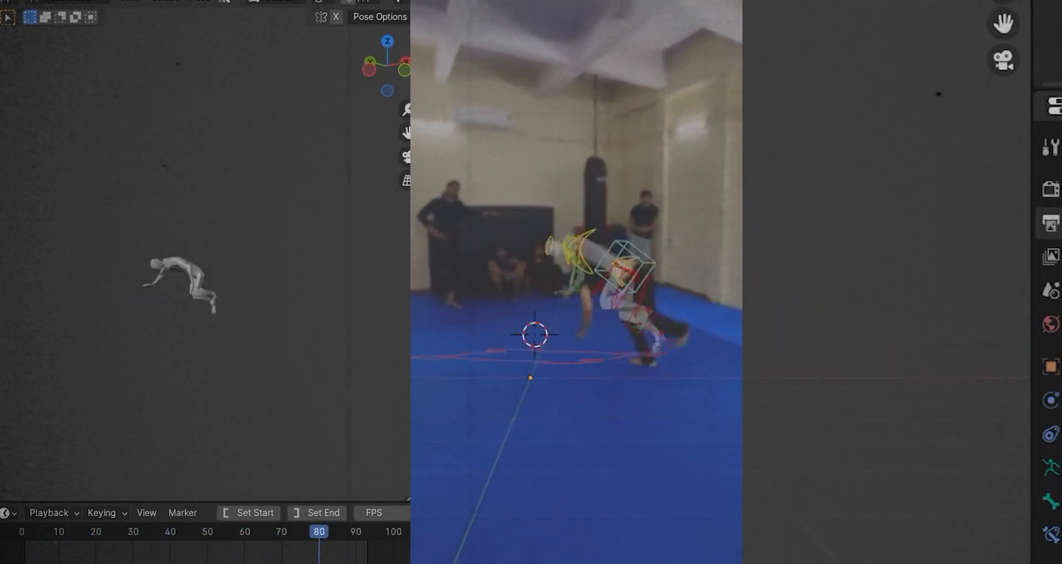
Set the focal length of the plain preview viewport to 25 mm
{"action": "key", "text": "n"}
{"action": "left_click", "coordinate": [414, 108]}
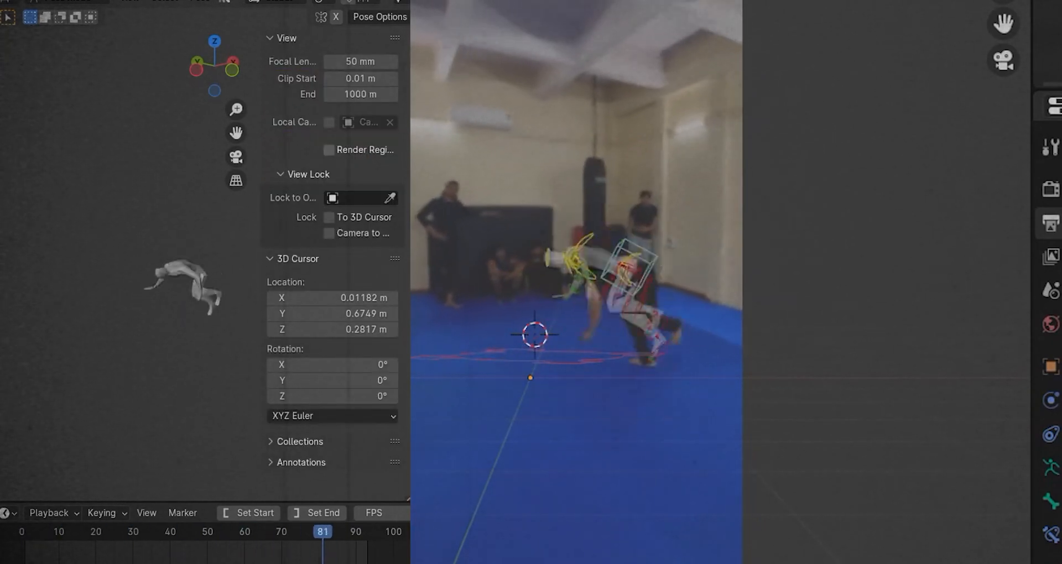
{"action": "left_click_drag", "start_coordinate": [361, 61], "coordinate": [343, 61]}
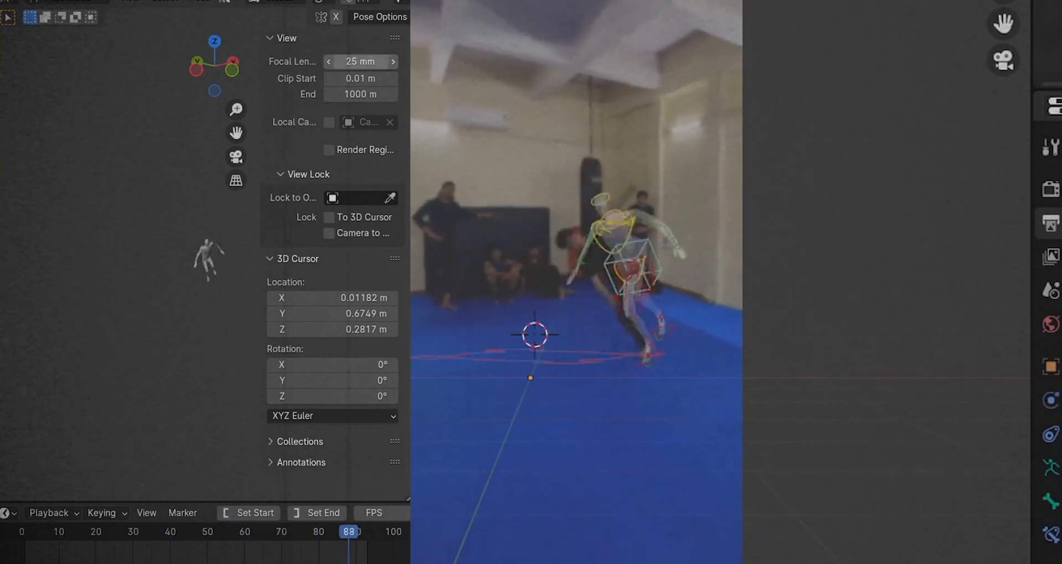
{"action": "key", "text": "n"}
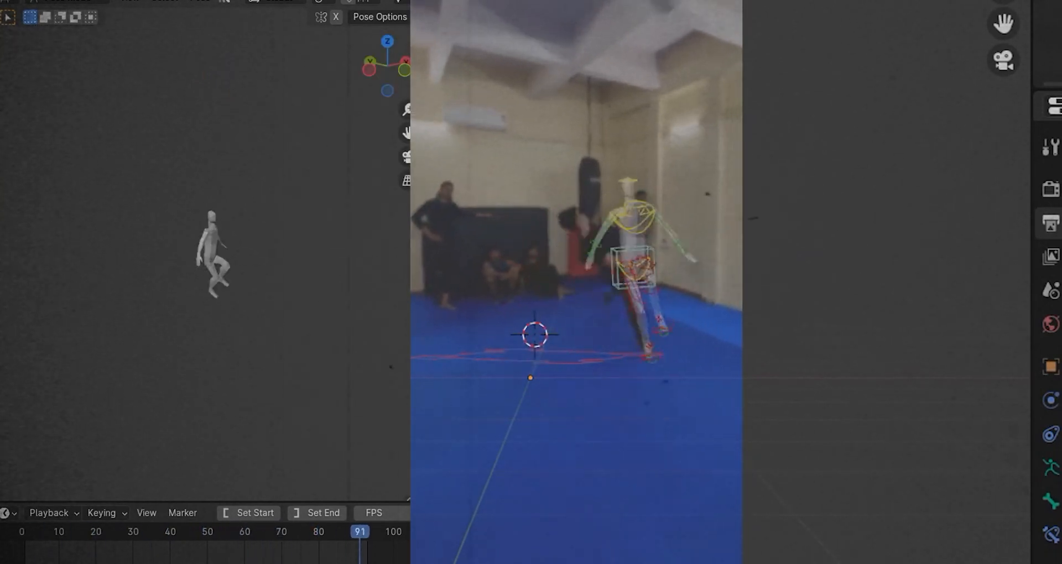
Try locking the preview viewport to the Male_Human object
{"action": "key", "text": "n"}
{"action": "left_click", "coordinate": [362, 198]}
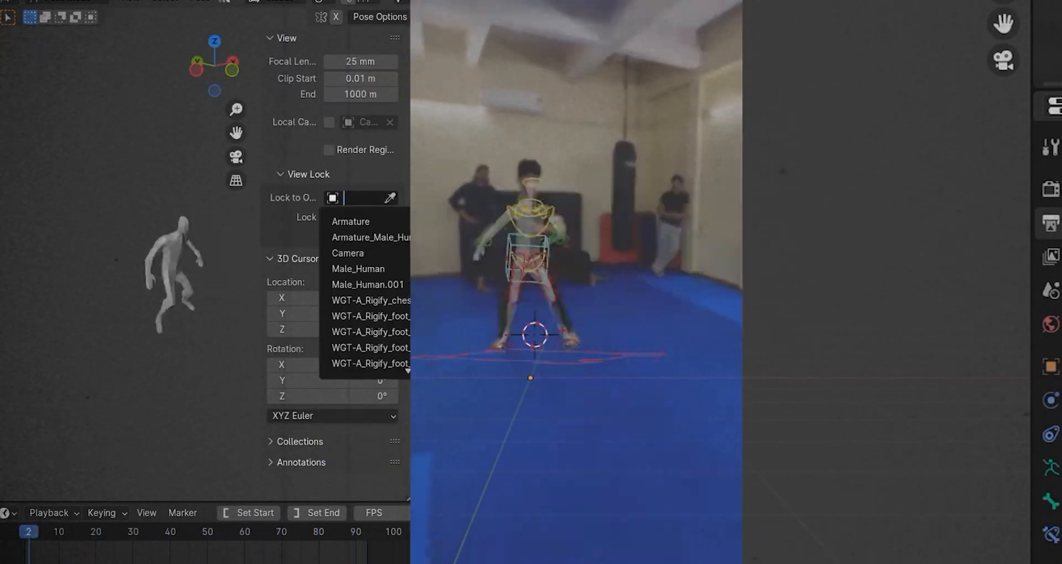
{"action": "left_click", "coordinate": [358, 268]}
{"action": "key", "text": "n"}
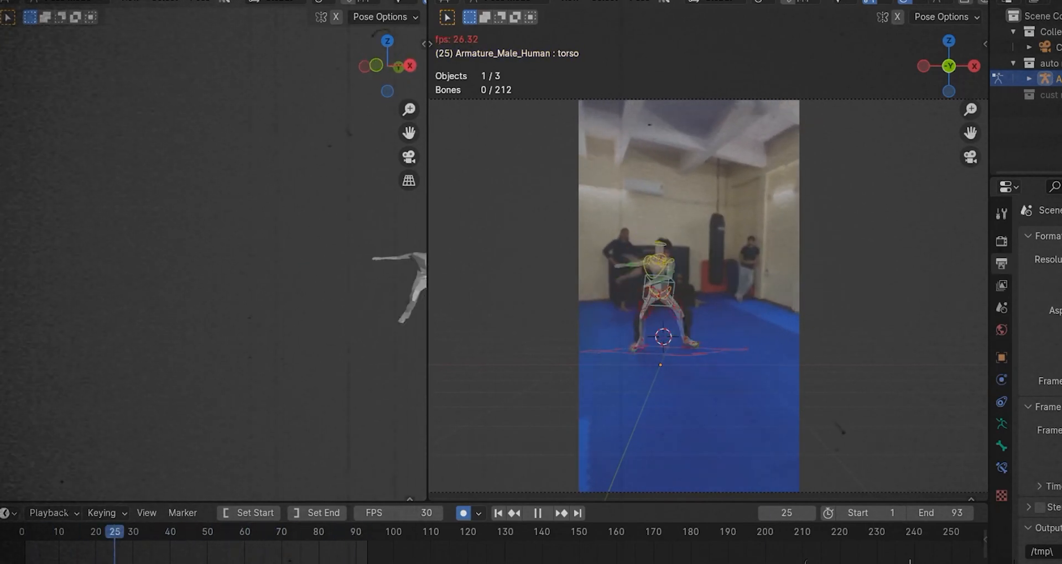
Set the focal length of the plain preview viewport to 16 mm
{"action": "key", "text": "n"}
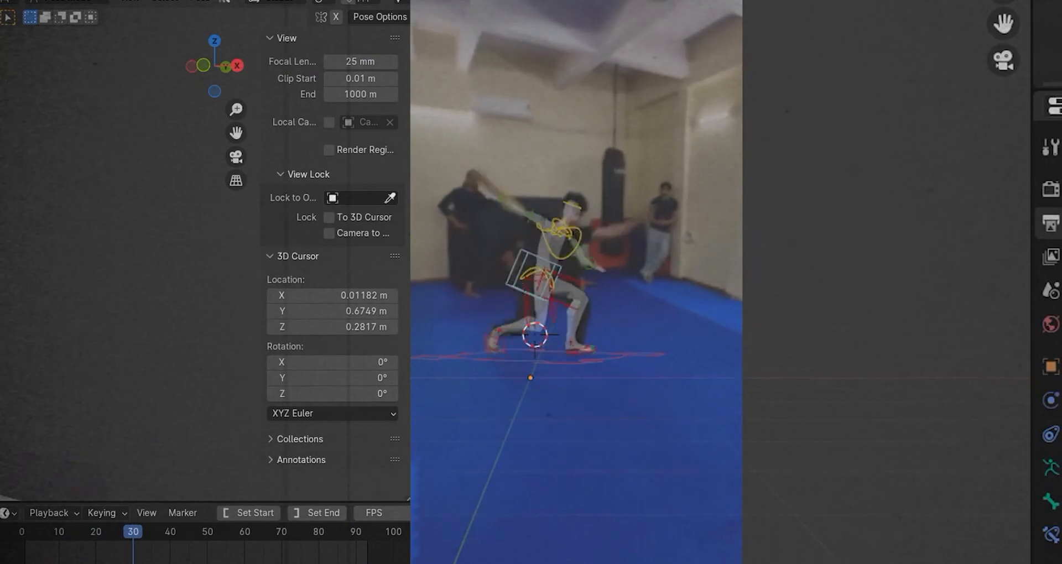
{"action": "left_click_drag", "start_coordinate": [360, 61], "coordinate": [347, 61]}
{"action": "double_click", "coordinate": [360, 61]}
{"action": "type", "text": "16"}
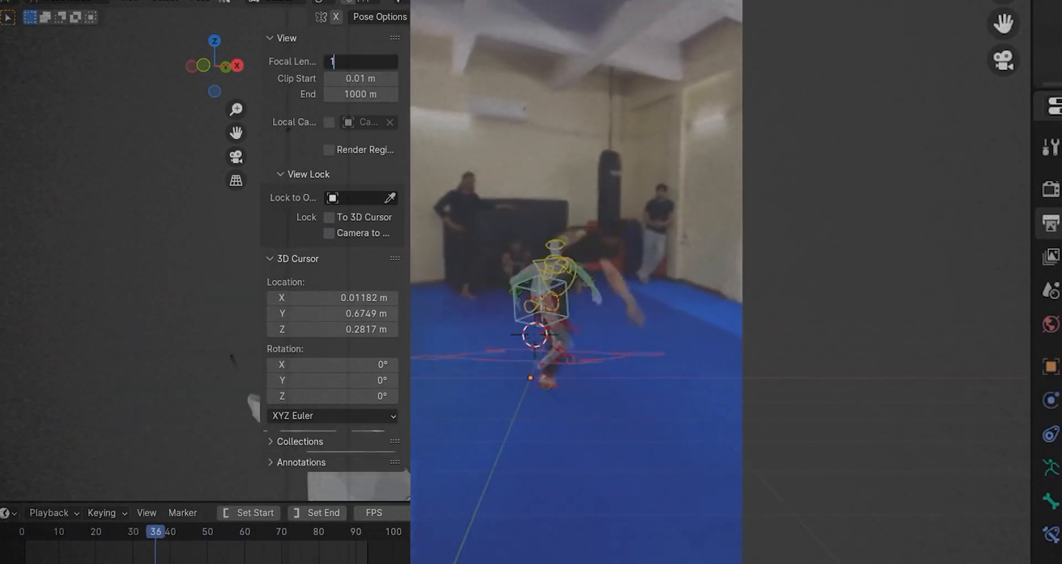
{"action": "key", "text": "Return"}
{"action": "key", "text": "n"}
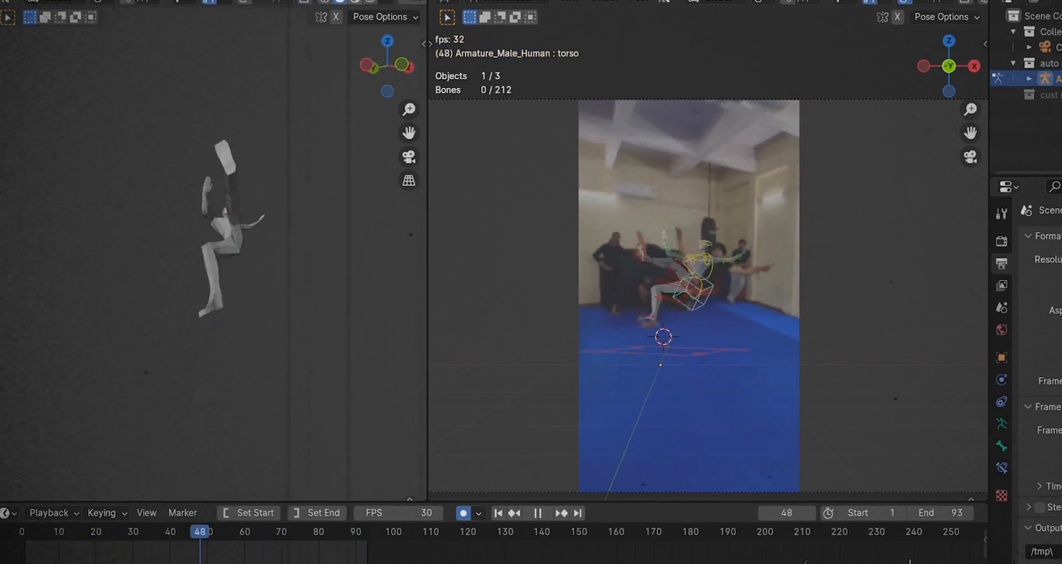
Compare the studio lights for the preview viewport's solid shading and apply the third one
{"action": "left_click", "coordinate": [386, 2]}
{"action": "left_click", "coordinate": [372, 109]}
{"action": "left_click", "coordinate": [413, 165]}
{"action": "left_click", "coordinate": [371, 109]}
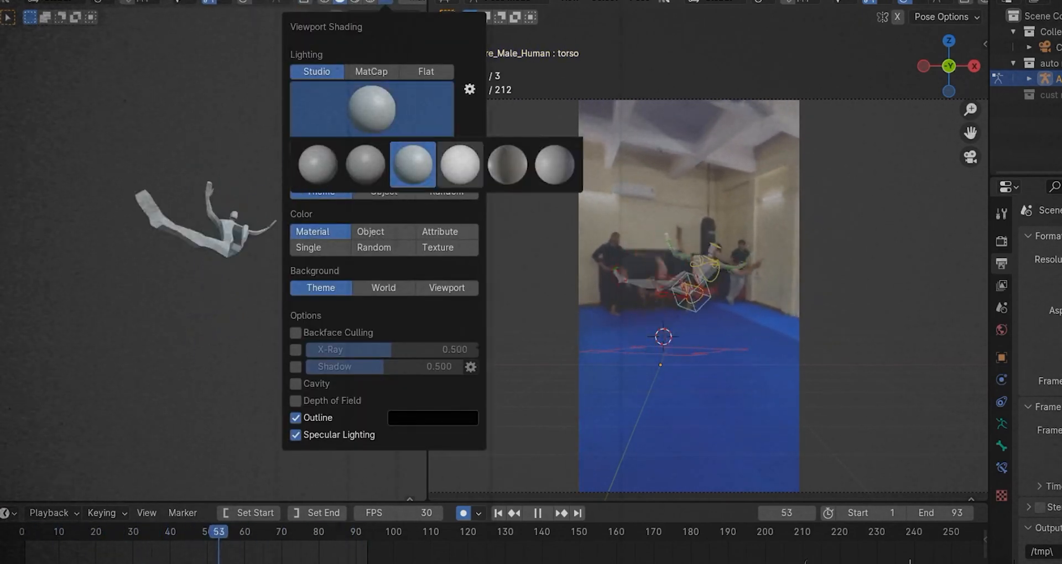
{"action": "left_click", "coordinate": [460, 165]}
{"action": "left_click", "coordinate": [387, 110]}
{"action": "left_click", "coordinate": [413, 165]}
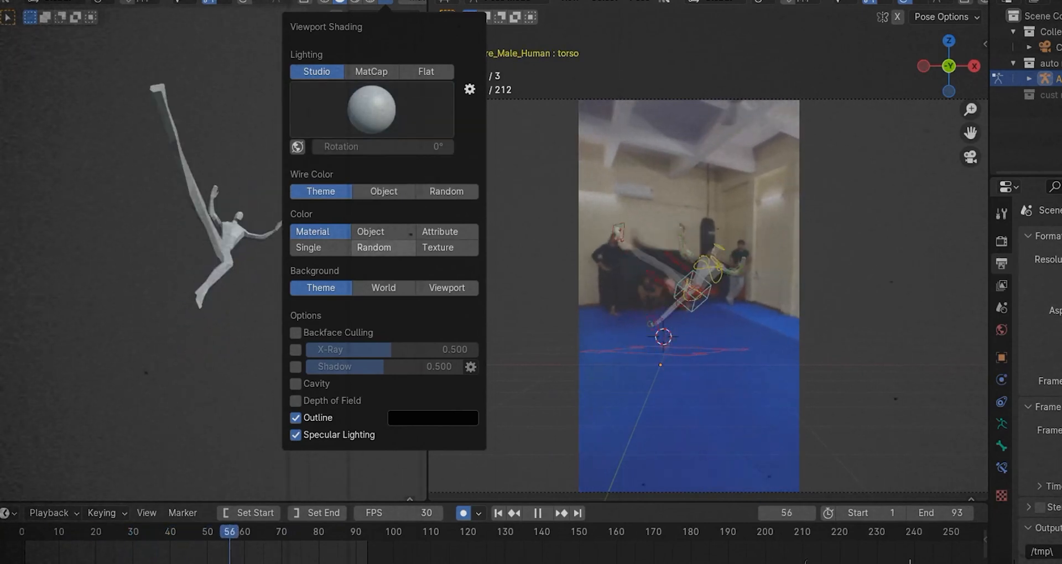
Set the preview's shading color to Random, enable Shadow and Cavity, and turn off Outline and Specular Lighting
{"action": "left_click", "coordinate": [374, 247]}
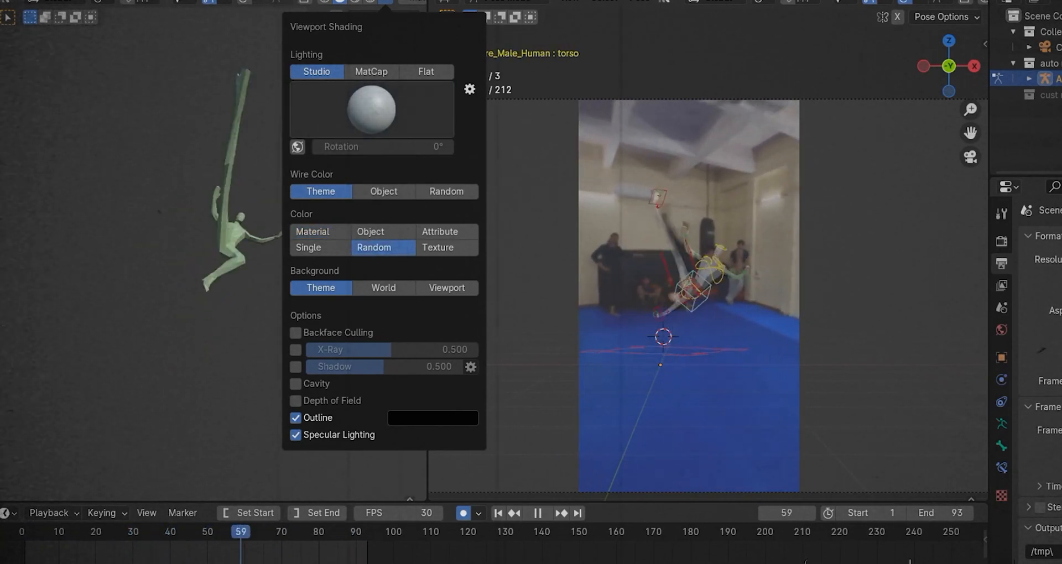
{"action": "left_click", "coordinate": [295, 366]}
{"action": "left_click", "coordinate": [295, 418]}
{"action": "left_click", "coordinate": [295, 435]}
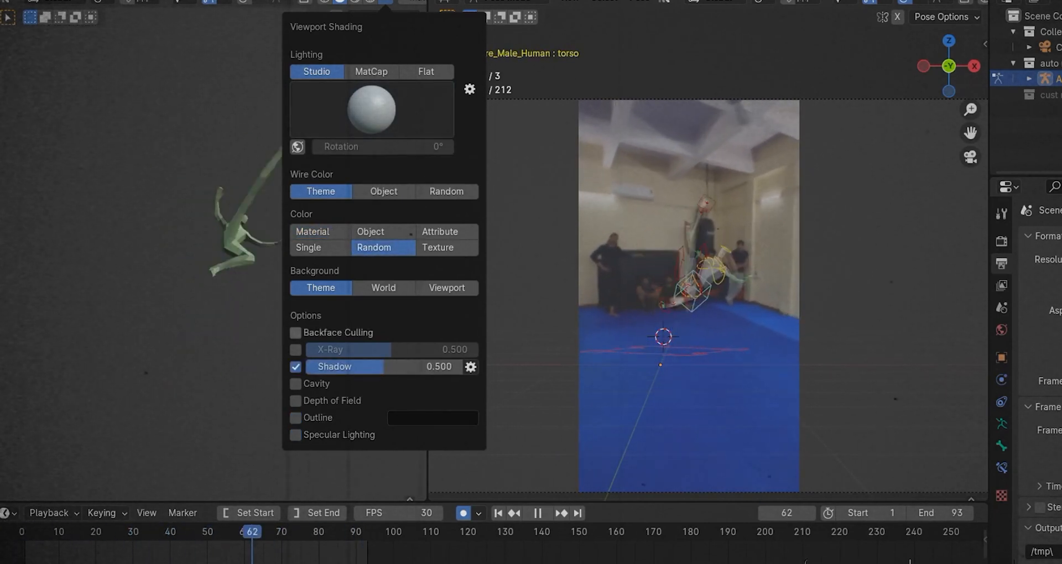
{"action": "left_click", "coordinate": [295, 384]}
{"action": "left_click", "coordinate": [441, 383]}
{"action": "left_click", "coordinate": [426, 401]}
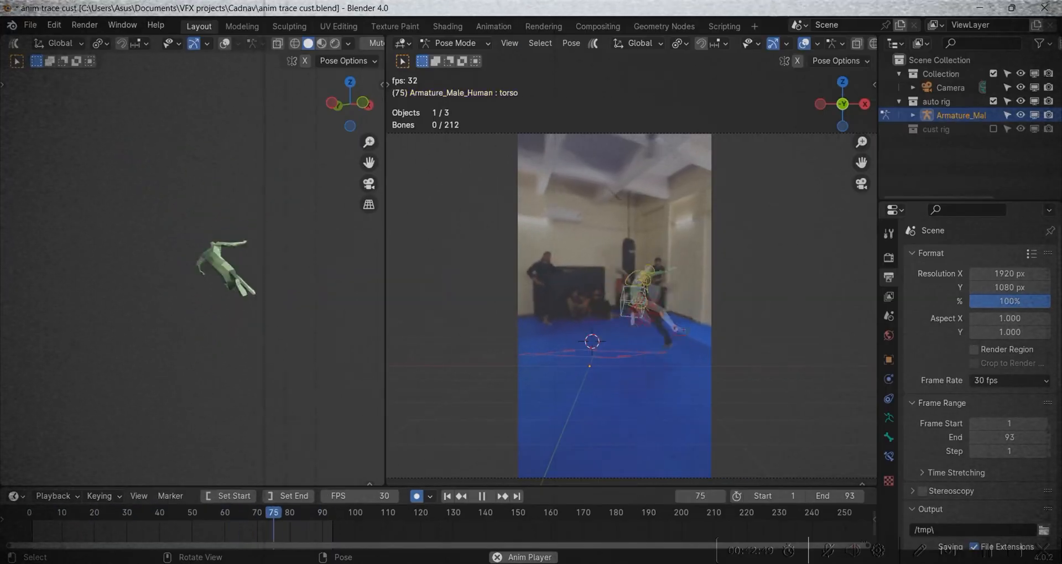
Save the file and reframe the preview viewport to watch the playing figure from the side
{"action": "key", "text": "ctrl+s"}
{"action": "key", "text": "7"}
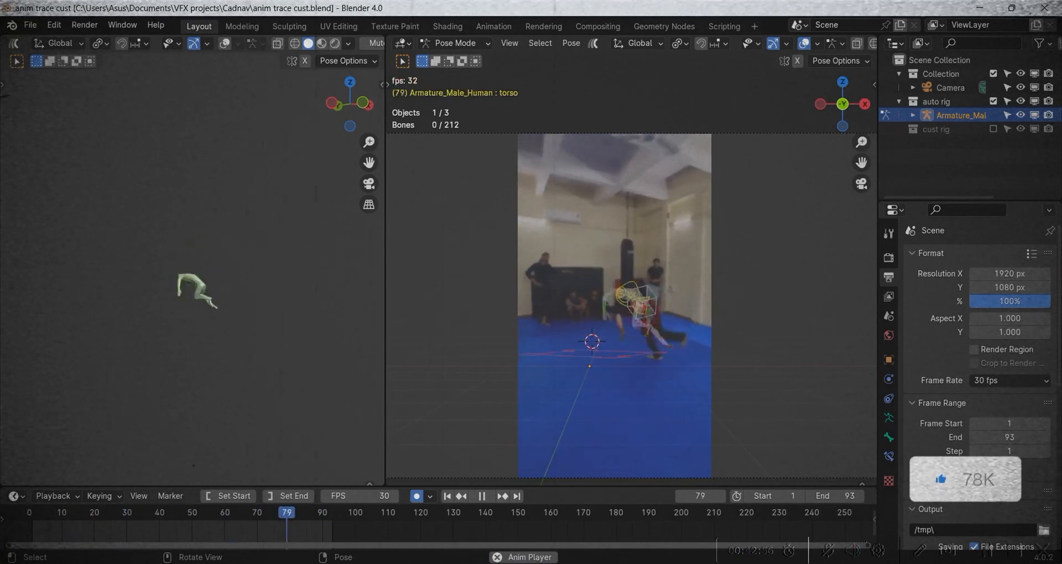
{"action": "key", "text": "KP_Decimal"}
{"action": "scroll", "coordinate": [214, 361], "scroll_direction": "down", "scroll_amount": 5}
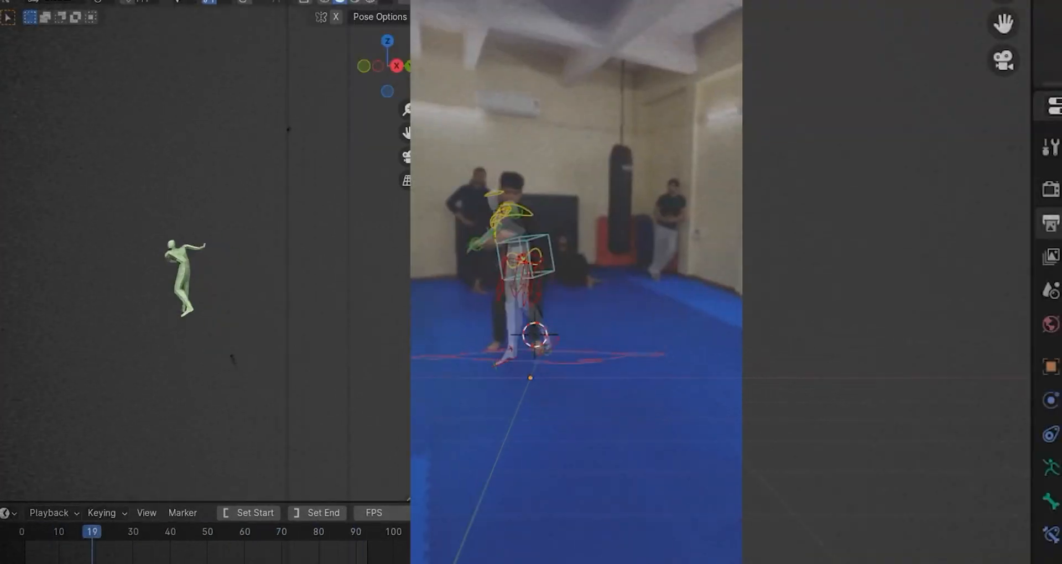
Set the focal length of the plain preview viewport to 52 mm
{"action": "key", "text": "n"}
{"action": "double_click", "coordinate": [331, 100]}
{"action": "type", "text": "5"}
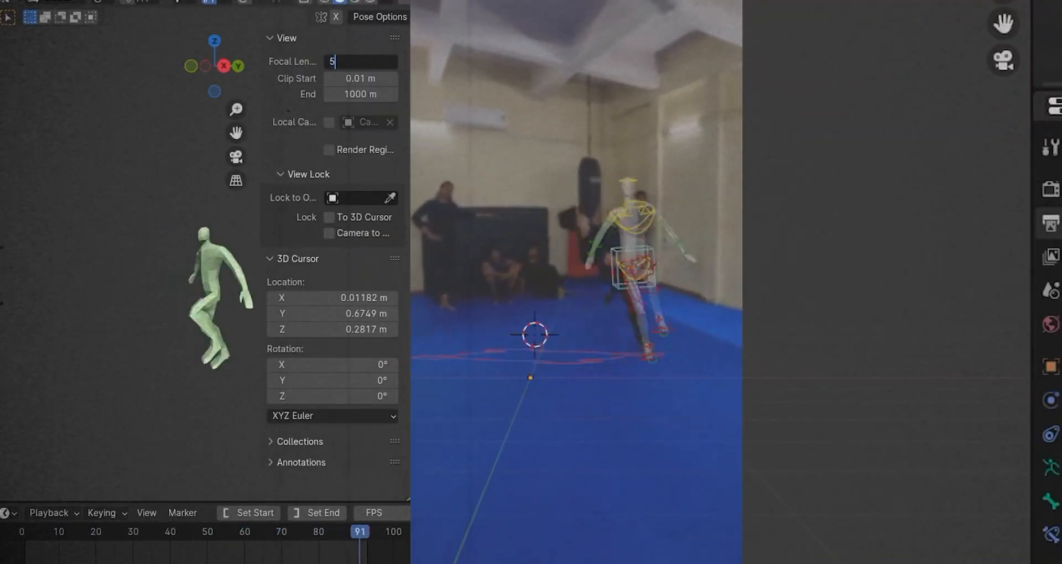
{"action": "type", "text": "2"}
{"action": "key", "text": "Return"}
{"action": "key", "text": "n"}
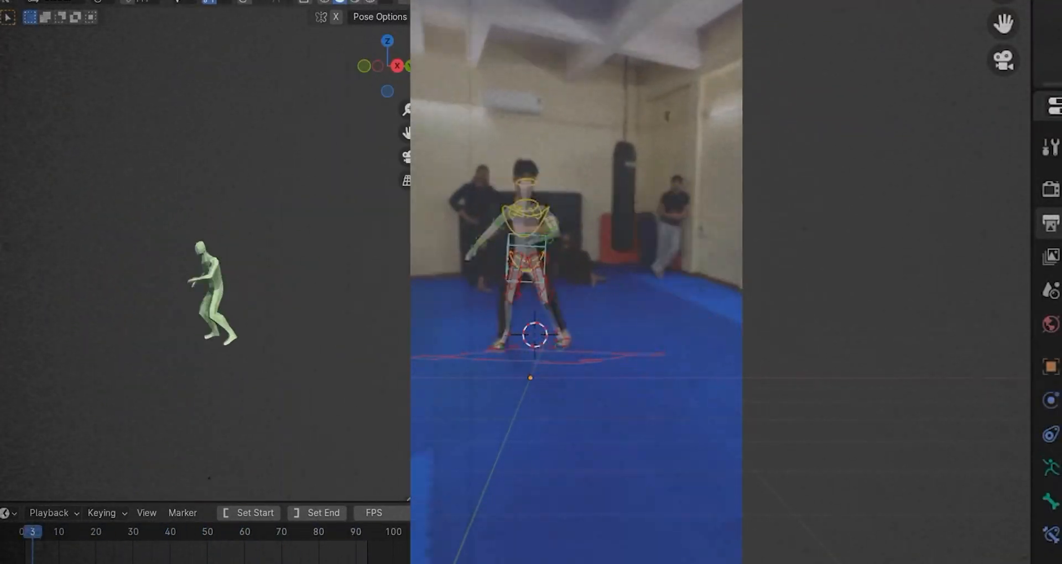